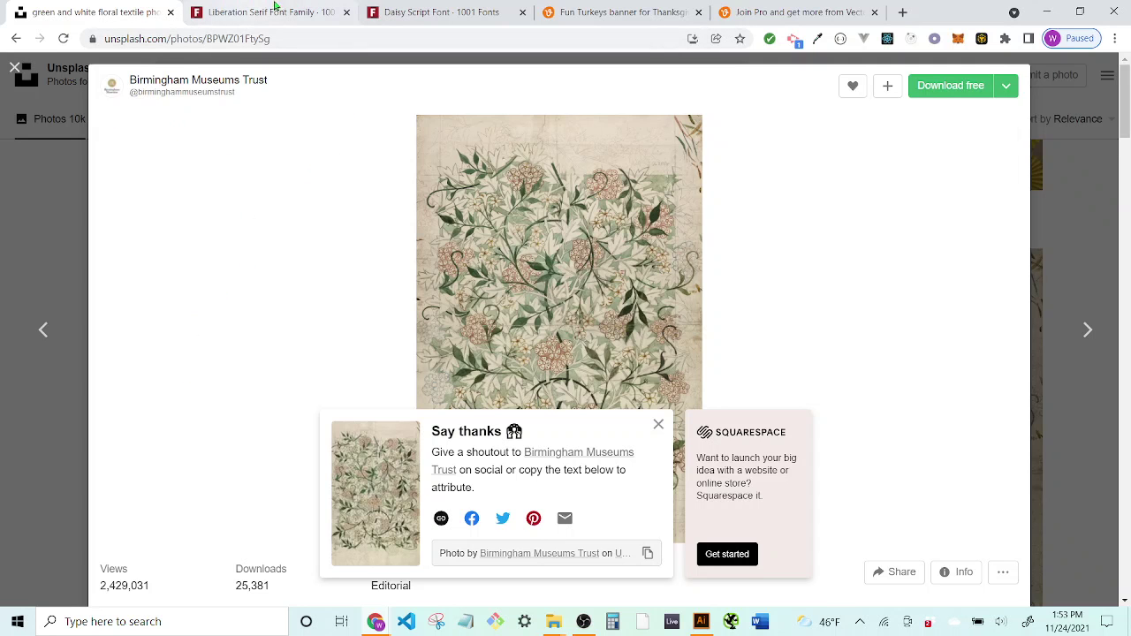
Review the Liberation Serif font page on 1001 Fonts, then the Daisy Script page
click(277, 11)
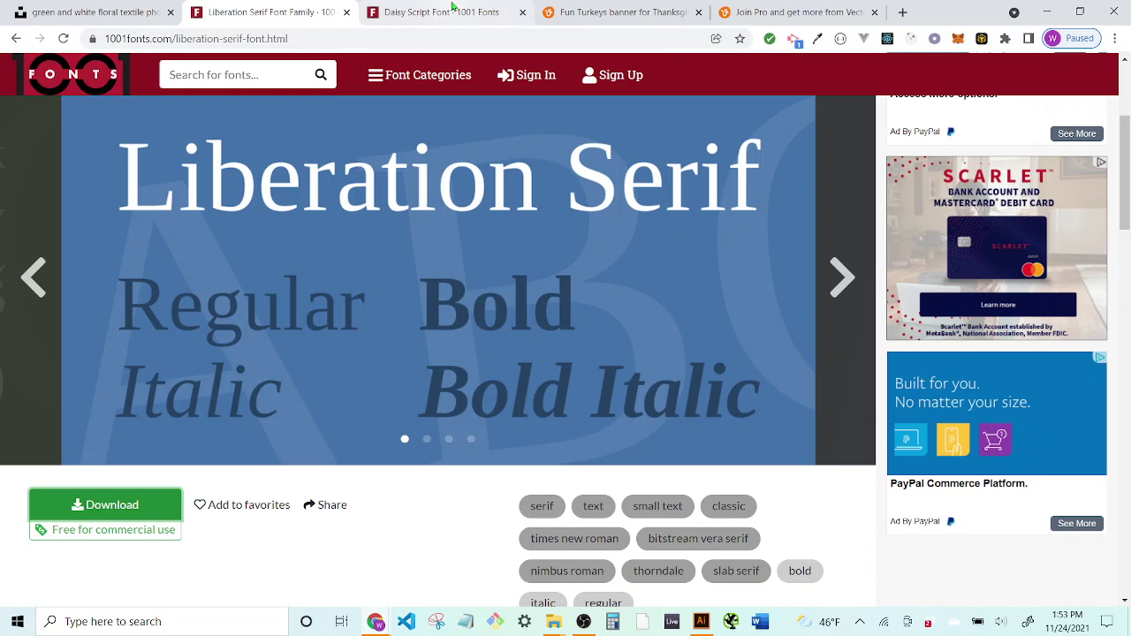
click(452, 7)
click(301, 11)
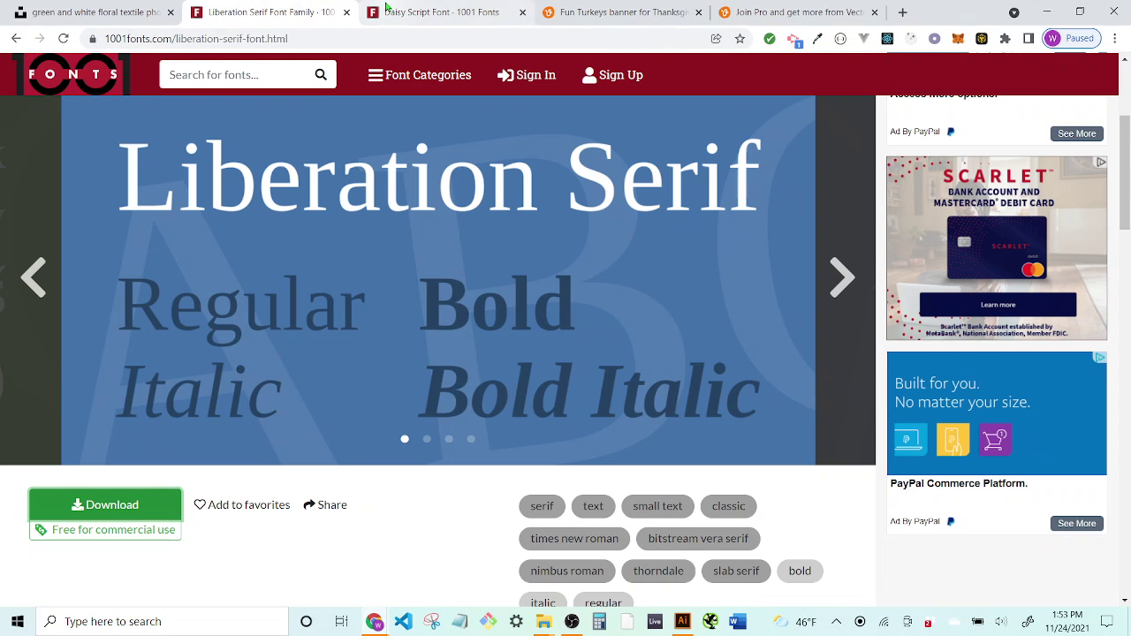
click(425, 17)
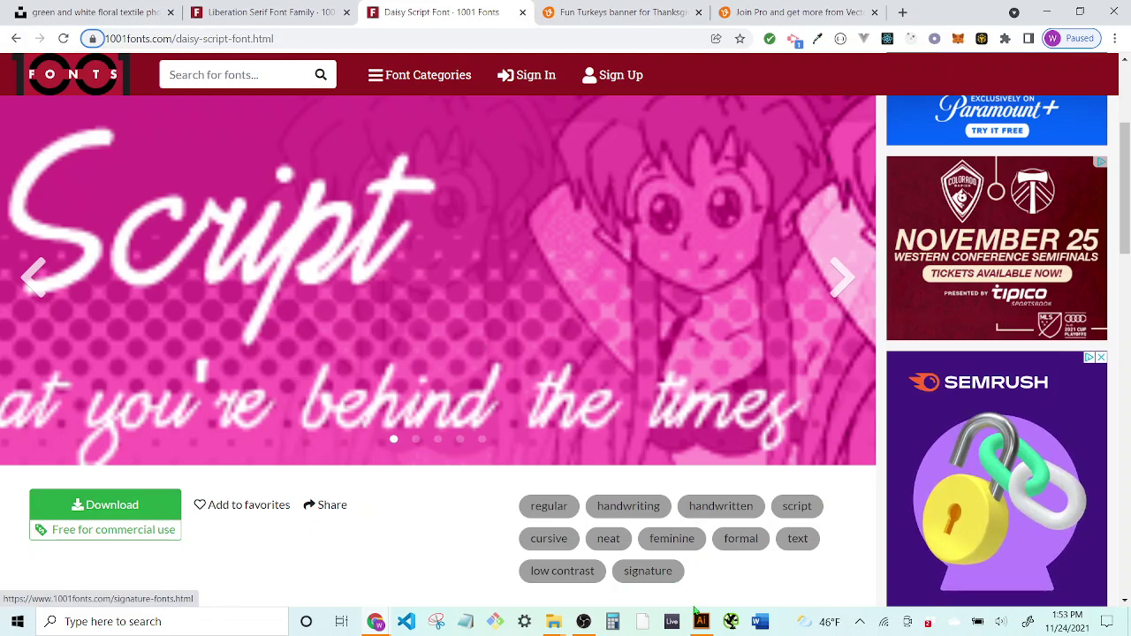
Open liberation-serif (1).zip from Downloads in WinRAR and dismiss the trial reminder
mouse_move(553, 621)
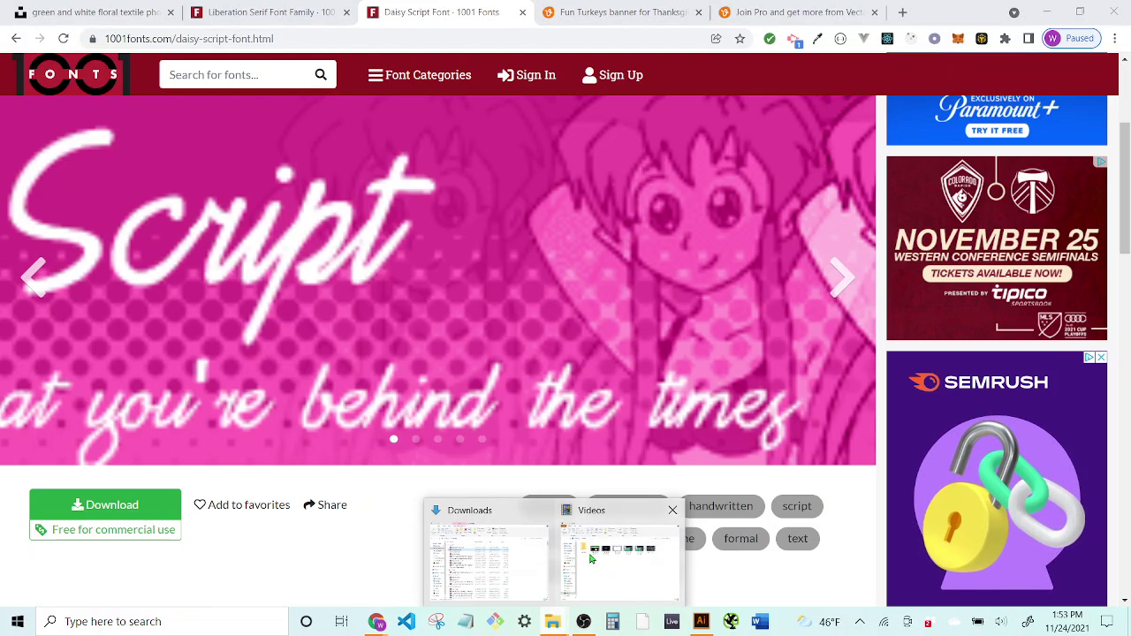
click(618, 553)
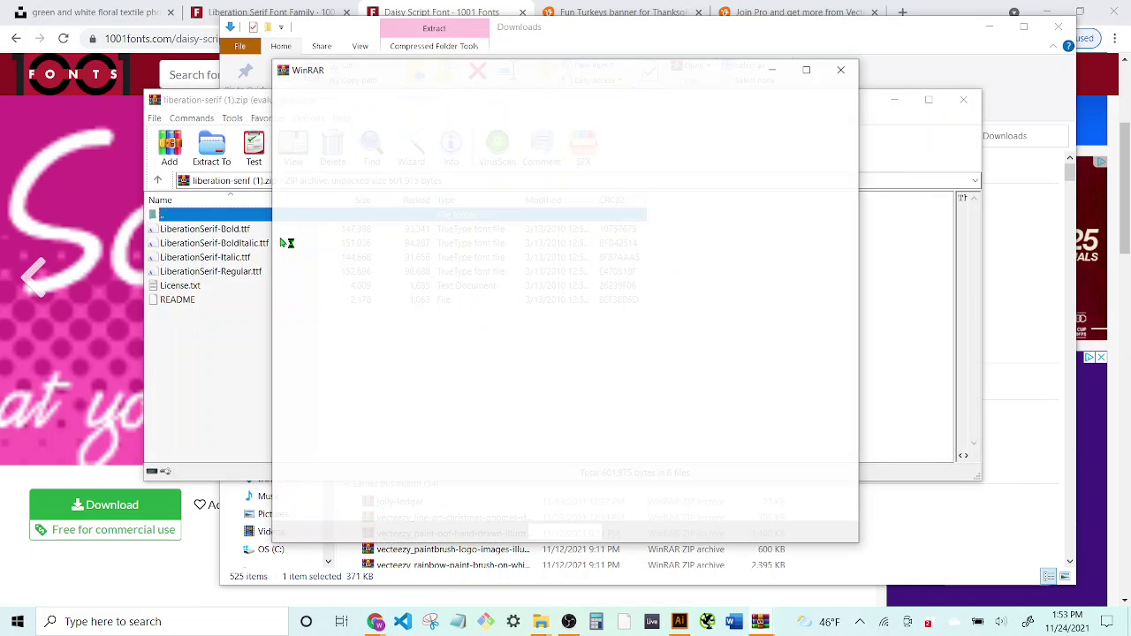
click(840, 68)
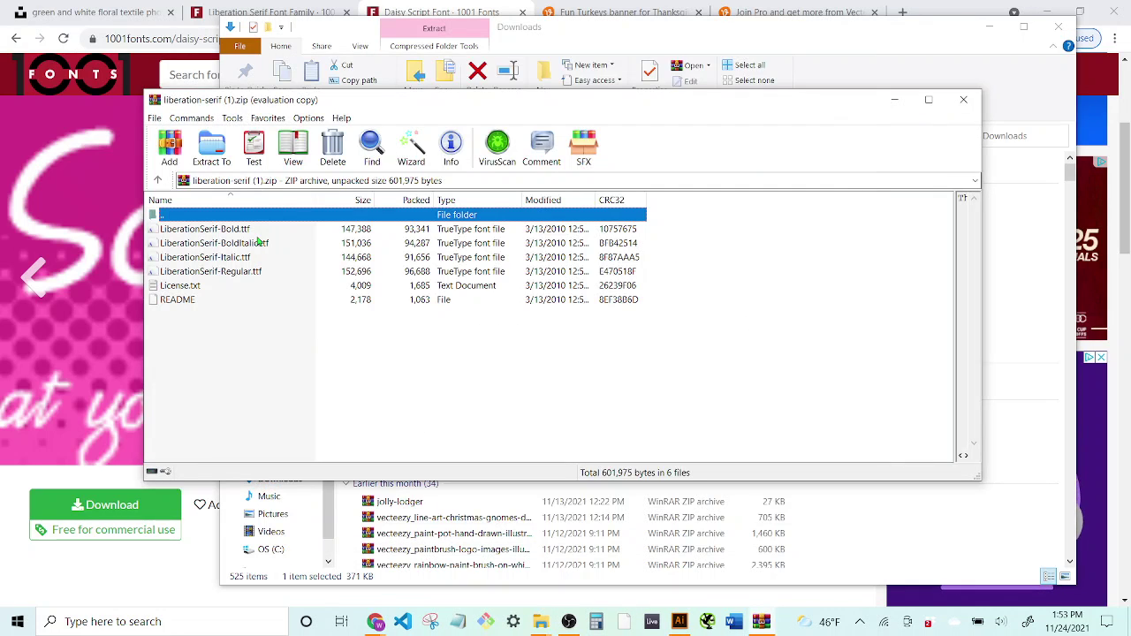
Look over the four LiberationSerif .ttf files and preview LiberationSerif-Bold.ttf before closing the preview
click(256, 231)
click(255, 245)
click(255, 259)
click(253, 275)
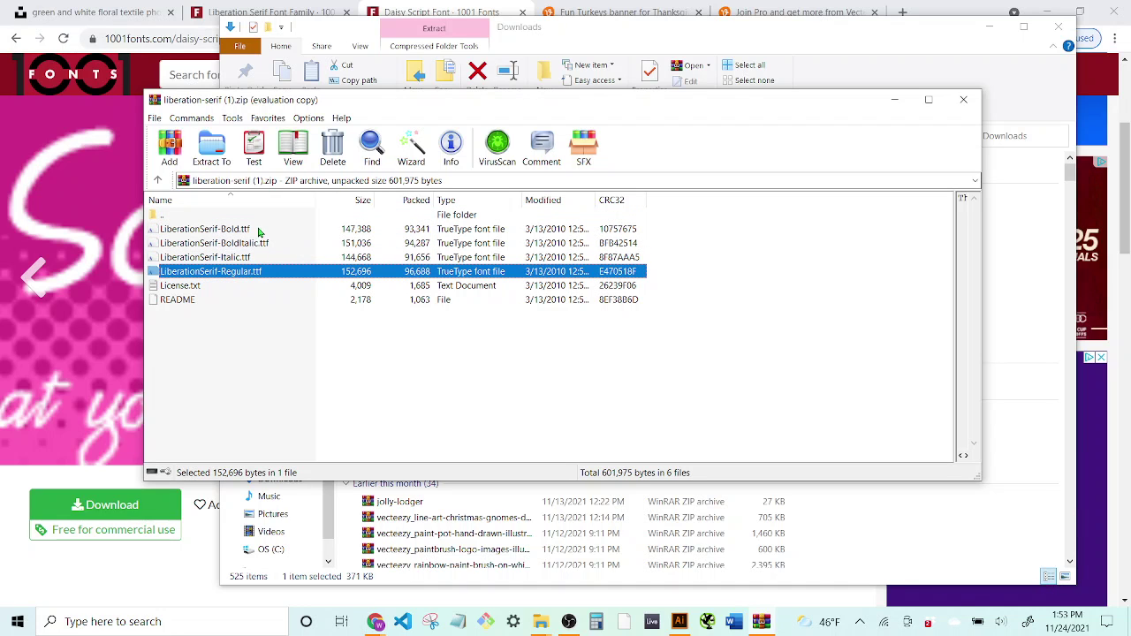
double_click(254, 229)
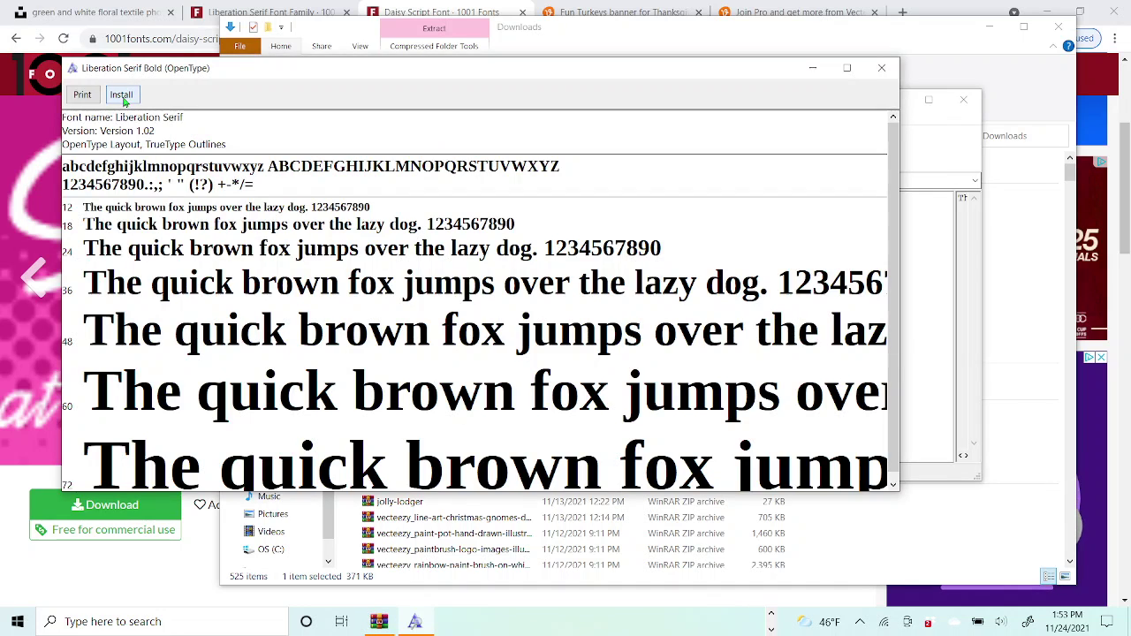
click(881, 68)
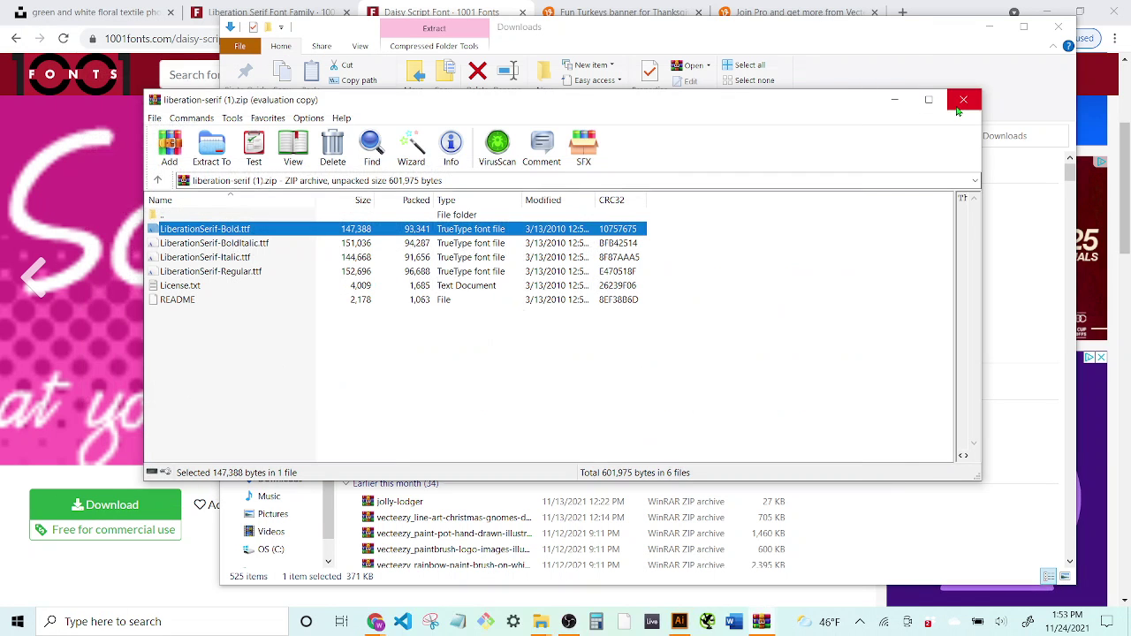
Close WinRAR and the Downloads window, return to the Unsplash floral photo tab, and open File Explorer
click(963, 100)
click(1057, 30)
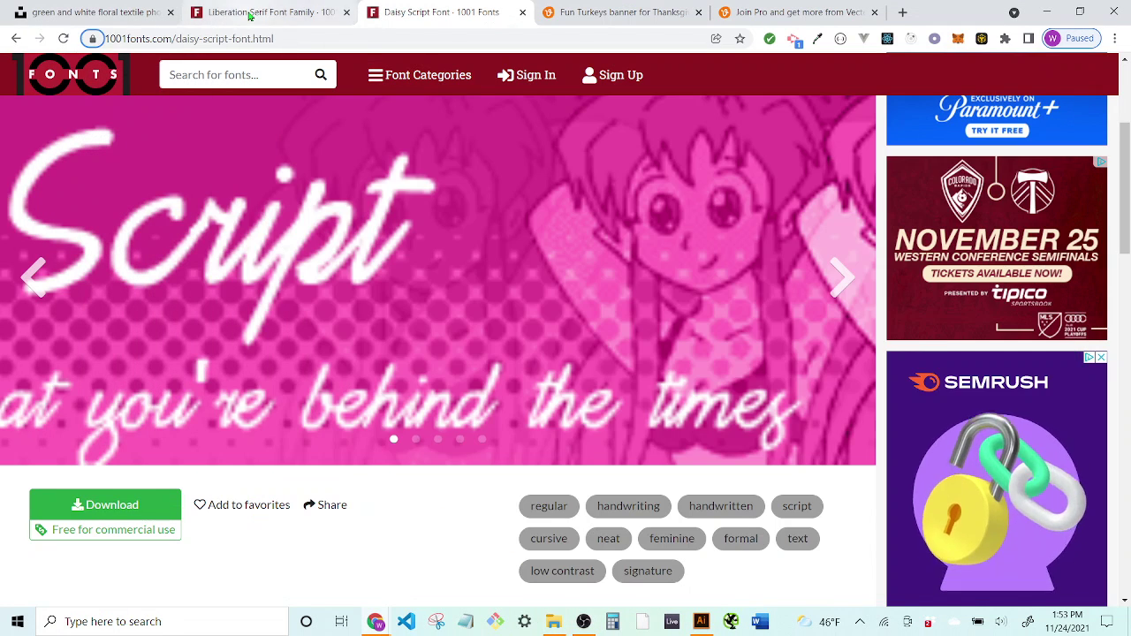
click(265, 12)
click(103, 11)
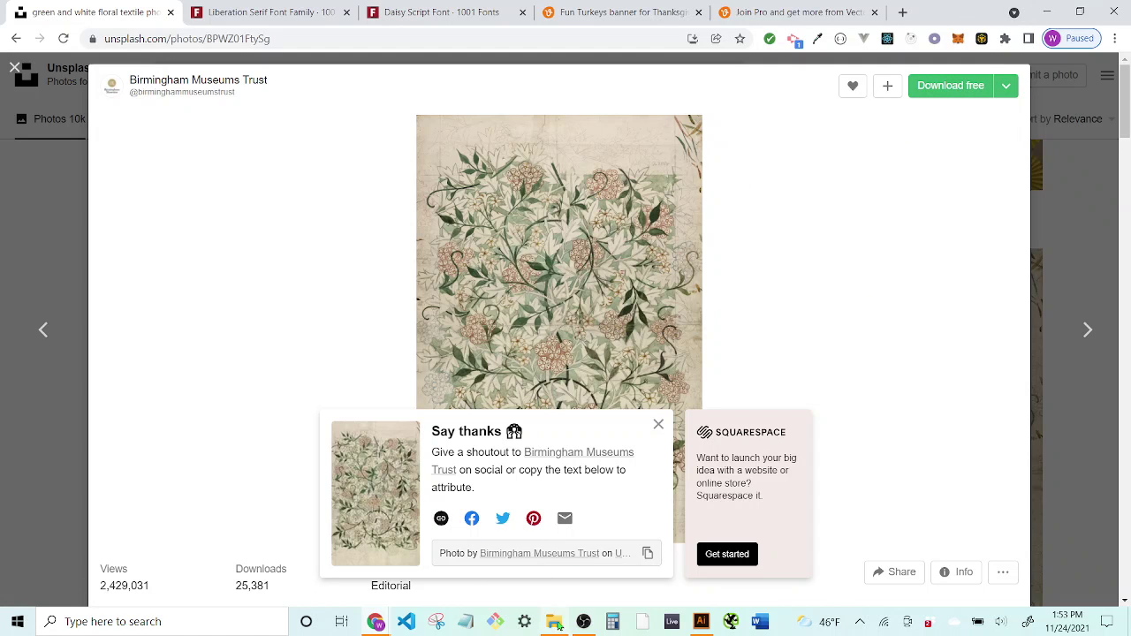
click(554, 623)
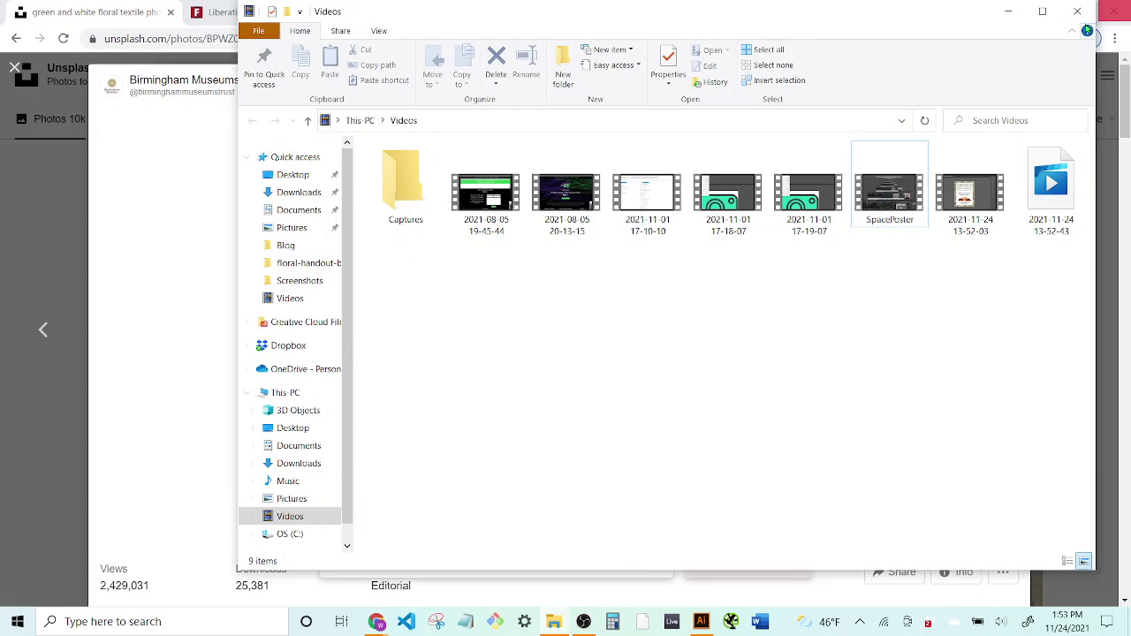
Select the birmingham-museums floral JPG in Downloads, then minimize Explorer and Chrome
click(312, 202)
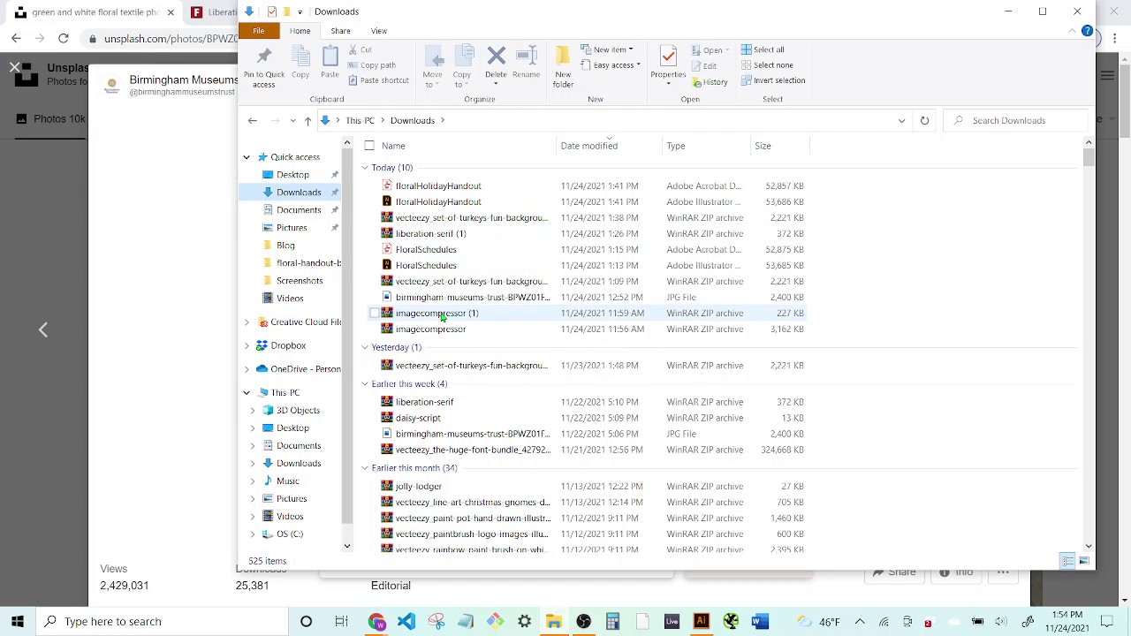
click(448, 303)
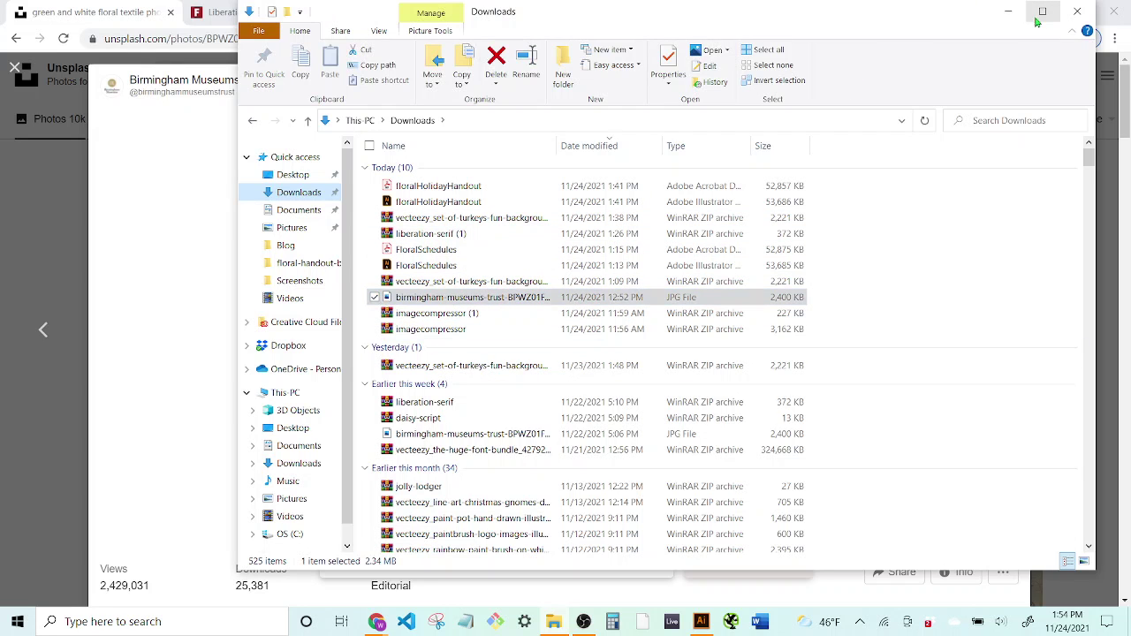
click(1008, 11)
click(1049, 12)
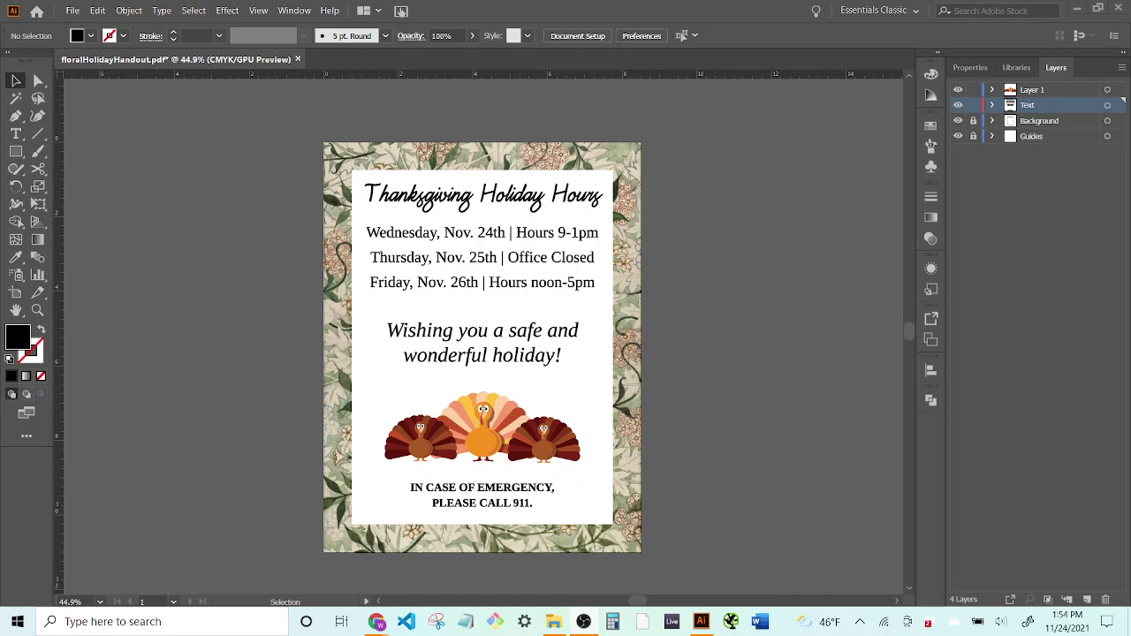
Scroll through the fritzdesigns Holiday Hours tutorial, then minimize Chrome back to Illustrator
click(376, 622)
scroll(759, 391, up, 1)
scroll(759, 391, up, 2)
scroll(761, 393, down, 20)
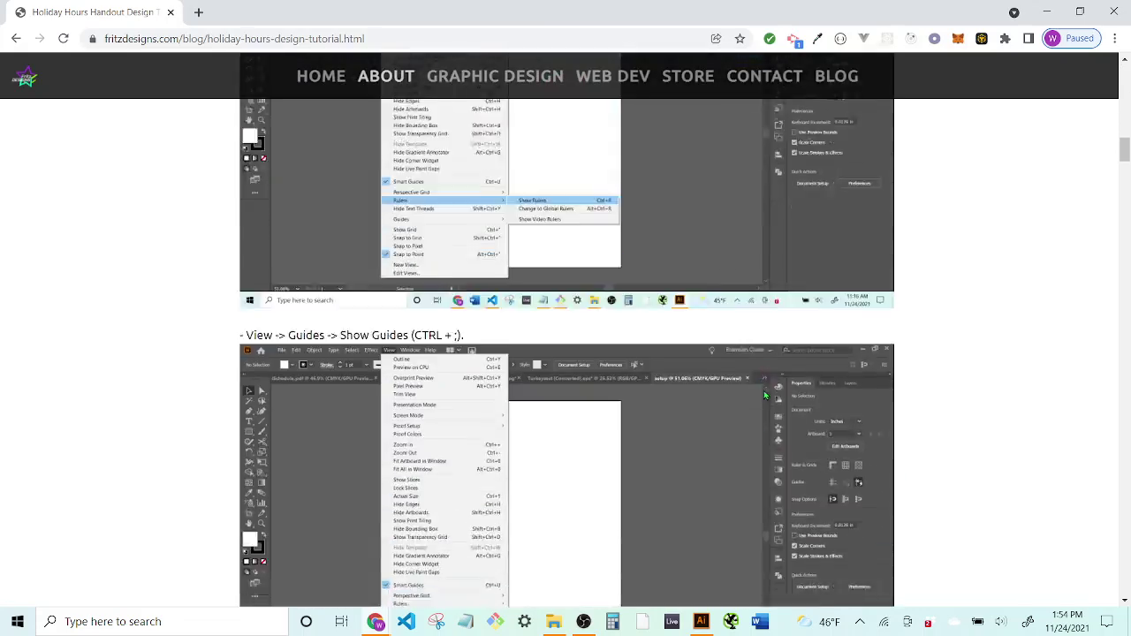
scroll(765, 395, down, 20)
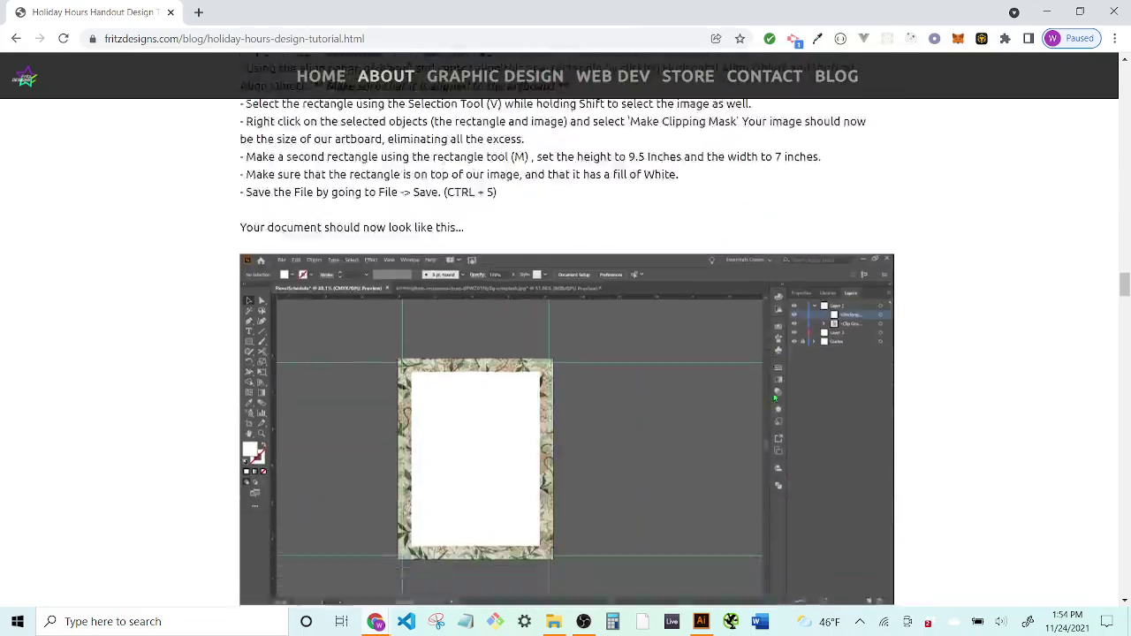
scroll(774, 398, down, 20)
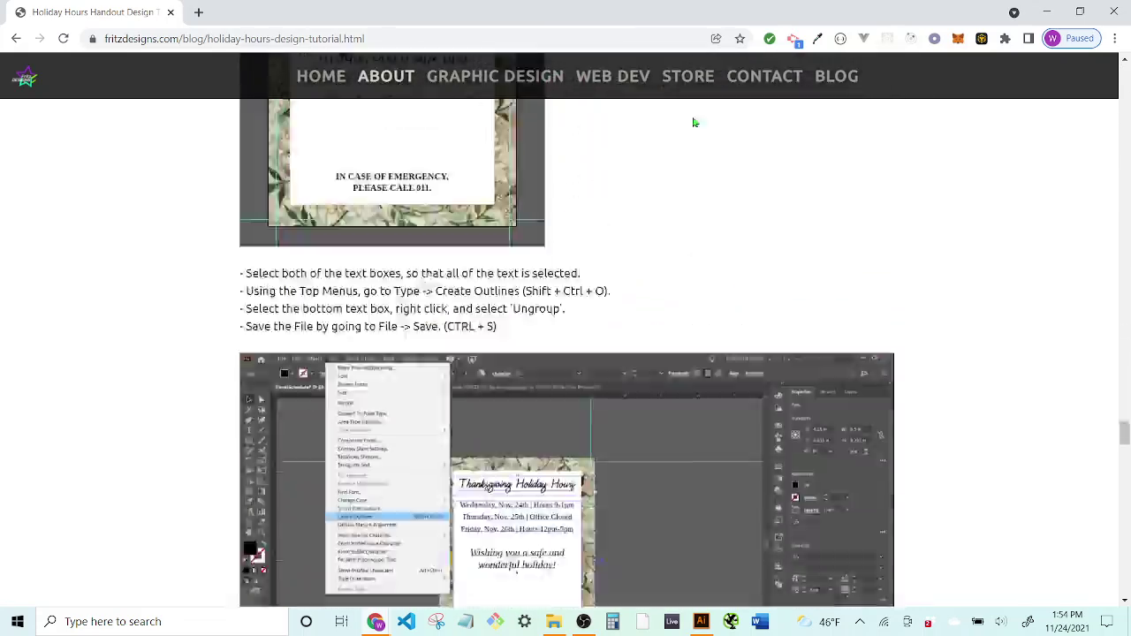
key(super+Down)
key(super+Down)
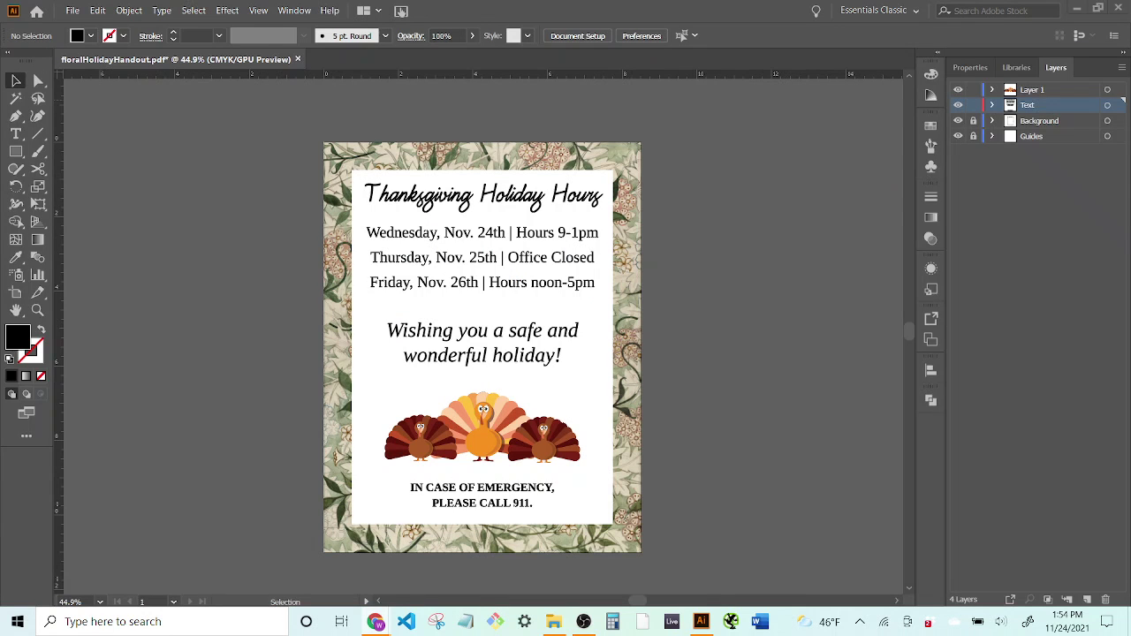
Create a Letter-size 8.5 × 11 in CMYK Color document named turkeyHandout
click(72, 10)
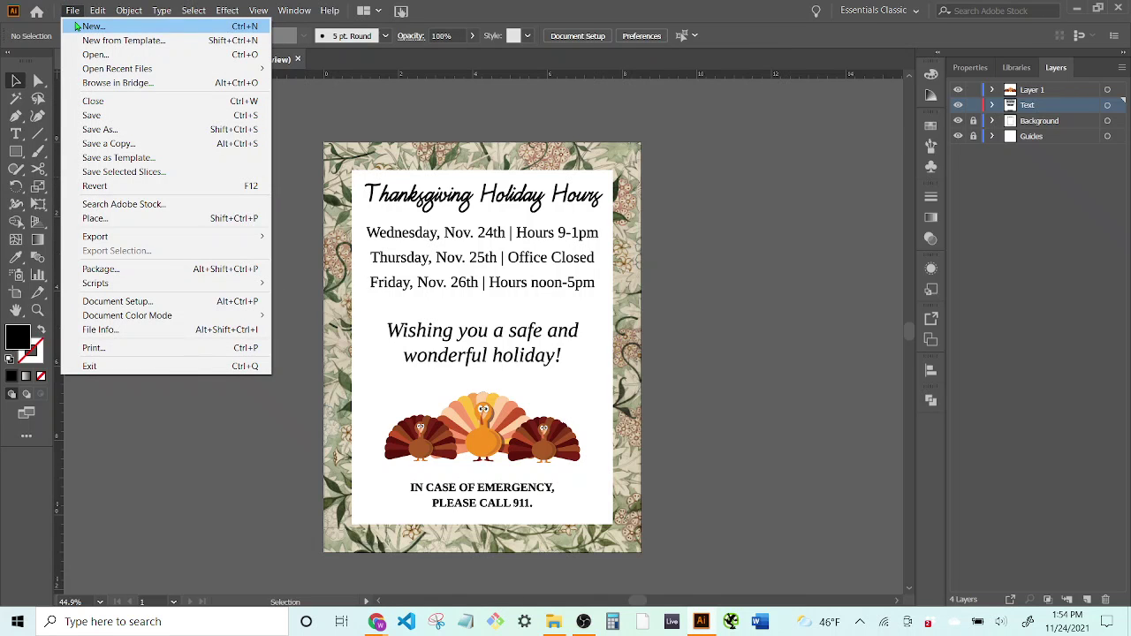
click(77, 26)
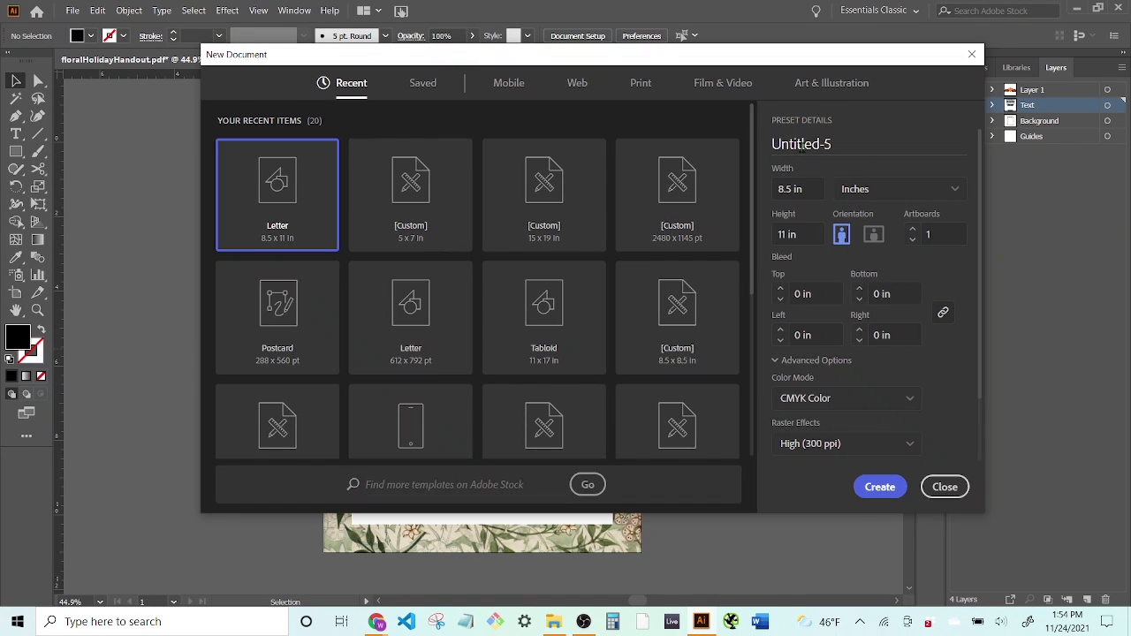
click(801, 144)
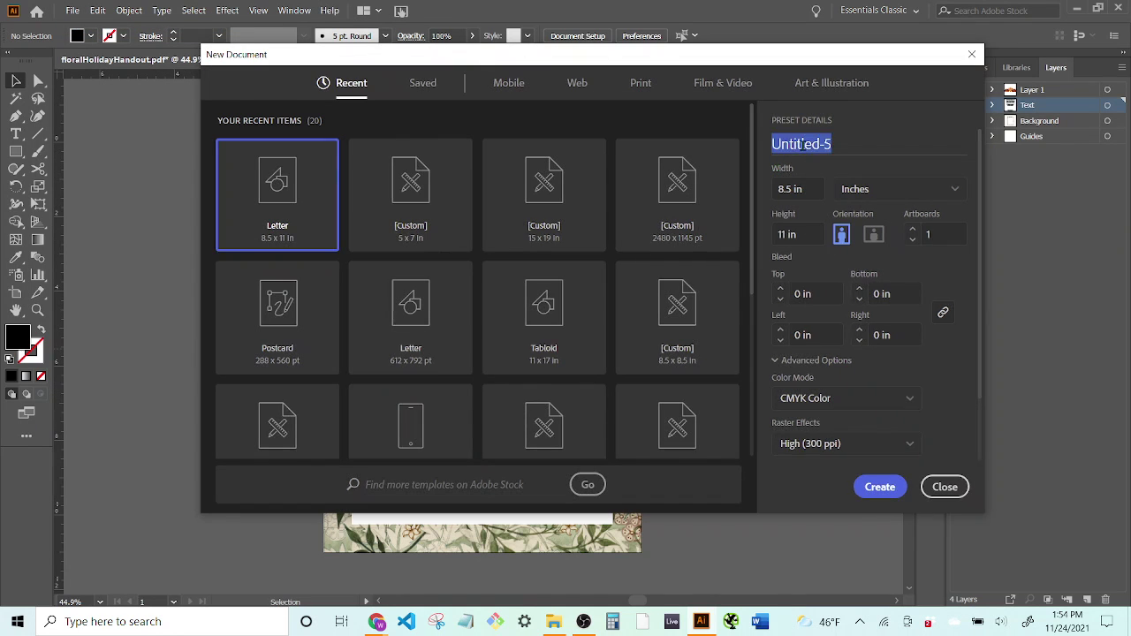
text(turkeyHandout)
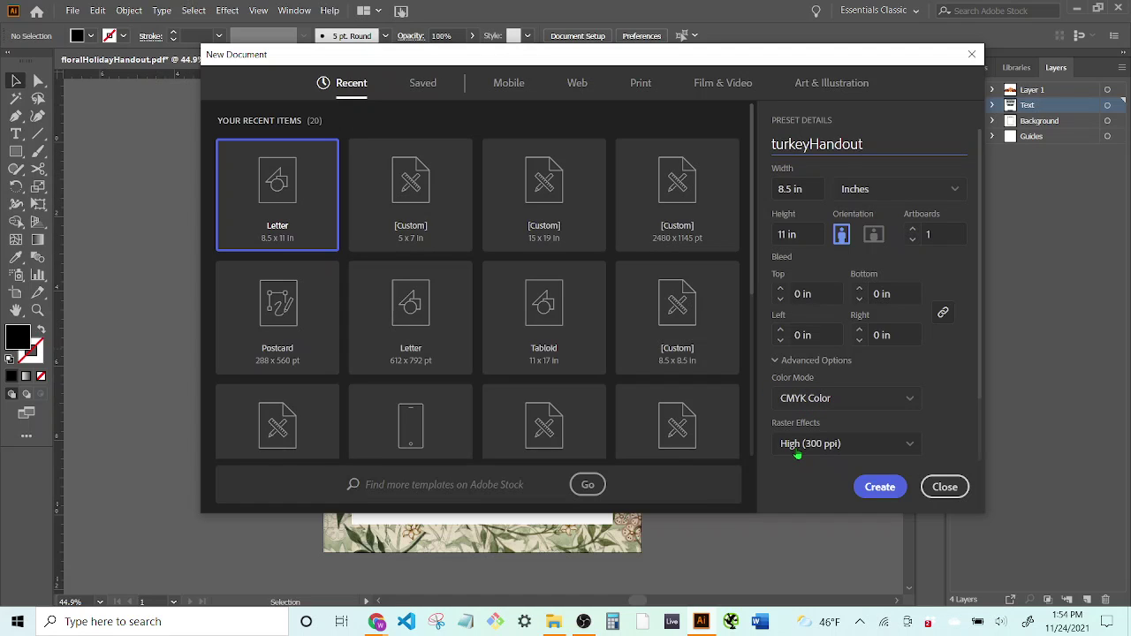
click(834, 399)
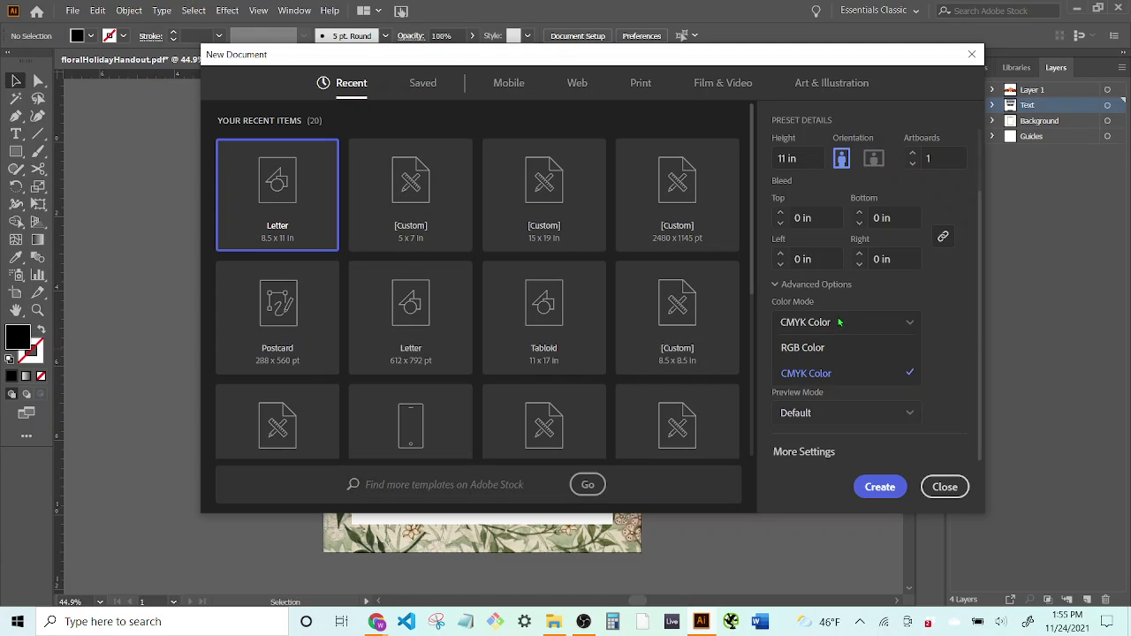
click(838, 323)
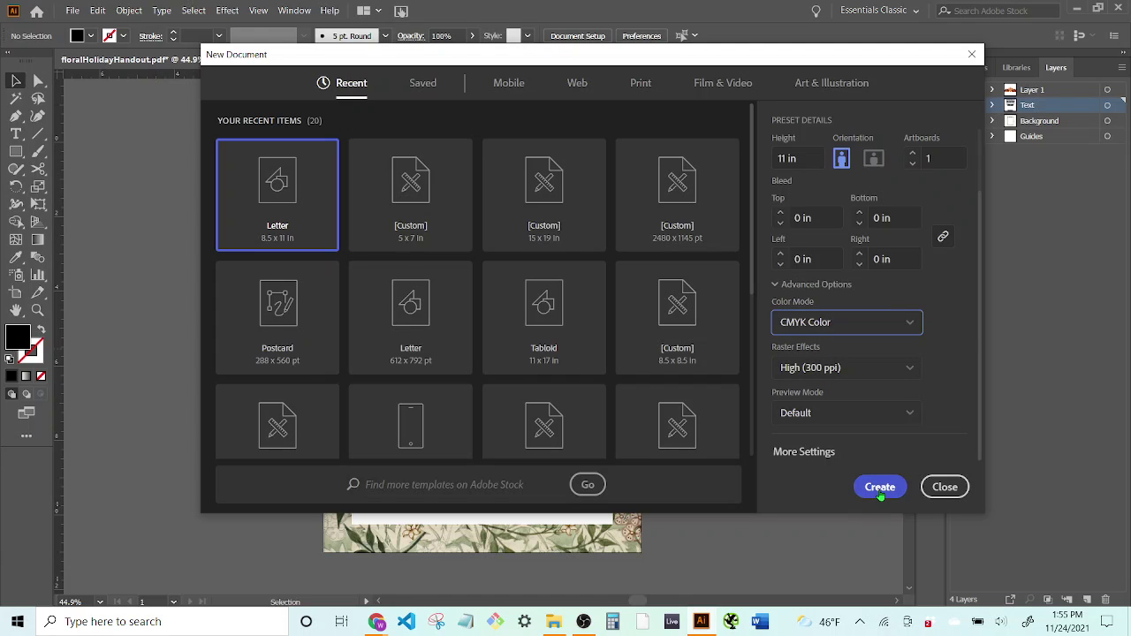
click(880, 487)
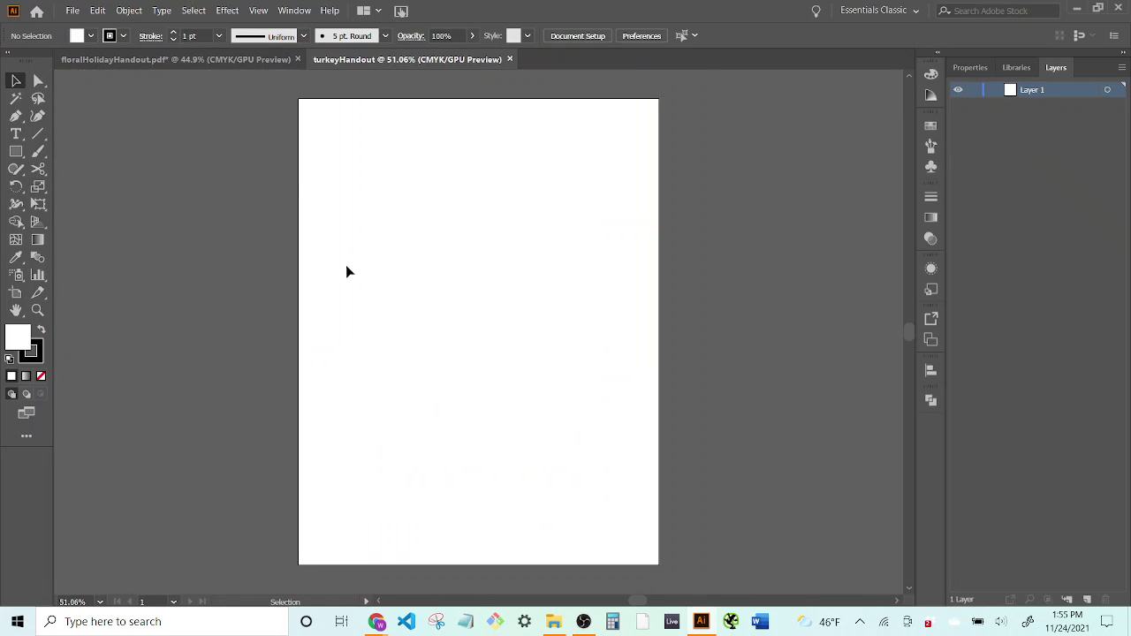
Save the document as turkeyHandout.ai in Downloads, accepting the default Illustrator Options
click(77, 11)
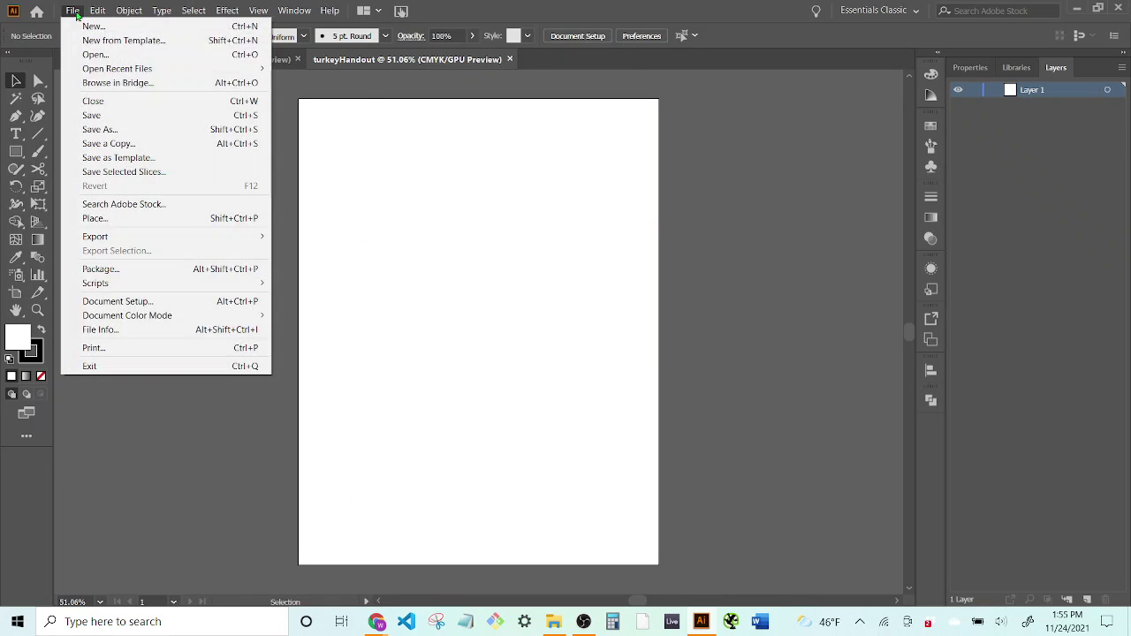
click(115, 117)
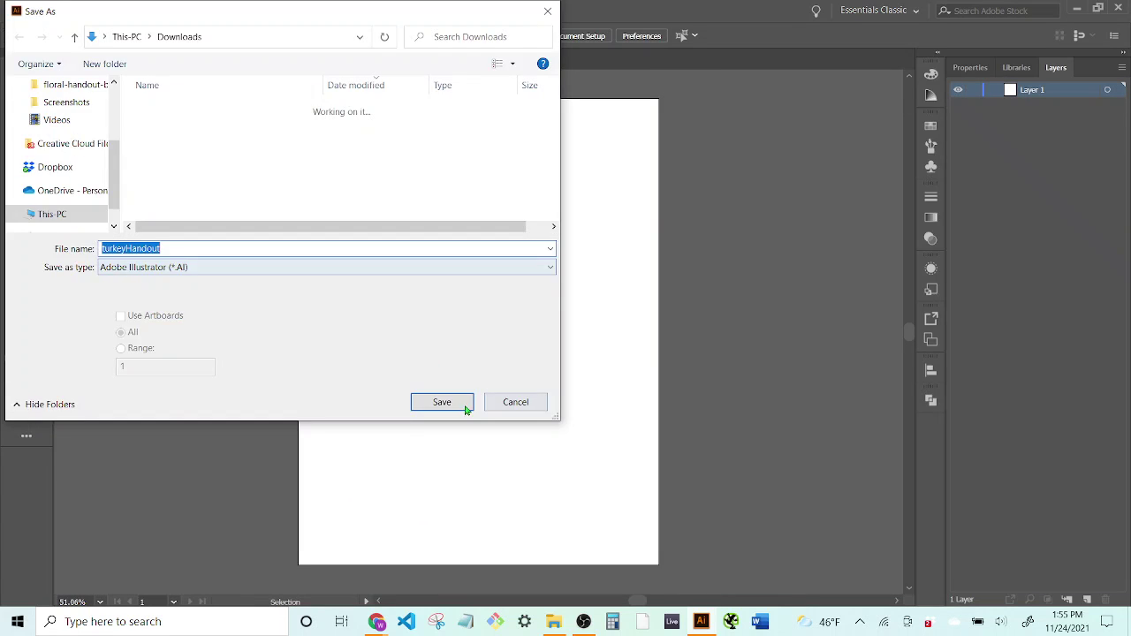
click(441, 403)
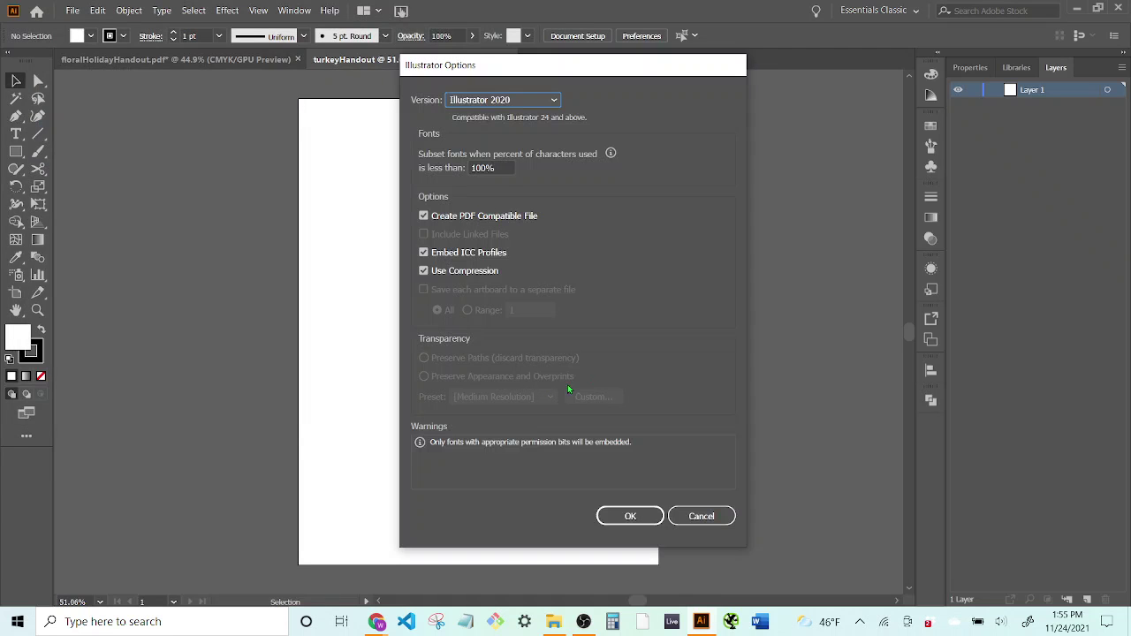
click(635, 515)
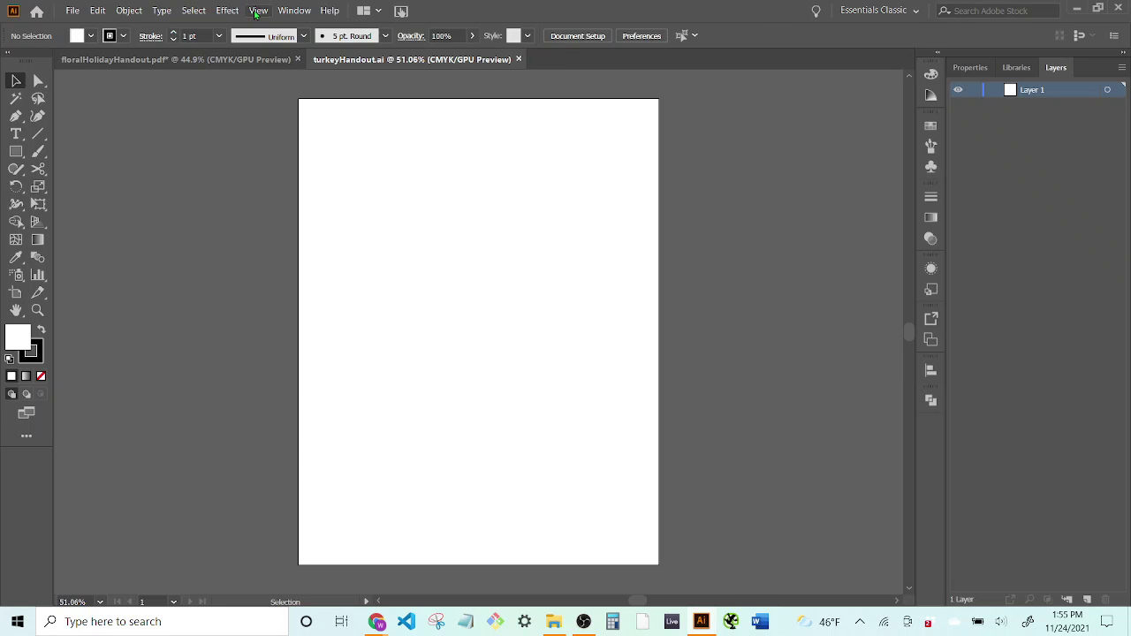
Show rulers on the turkeyHandout page, then switch to CPU Preview and back to GPU Preview
click(257, 10)
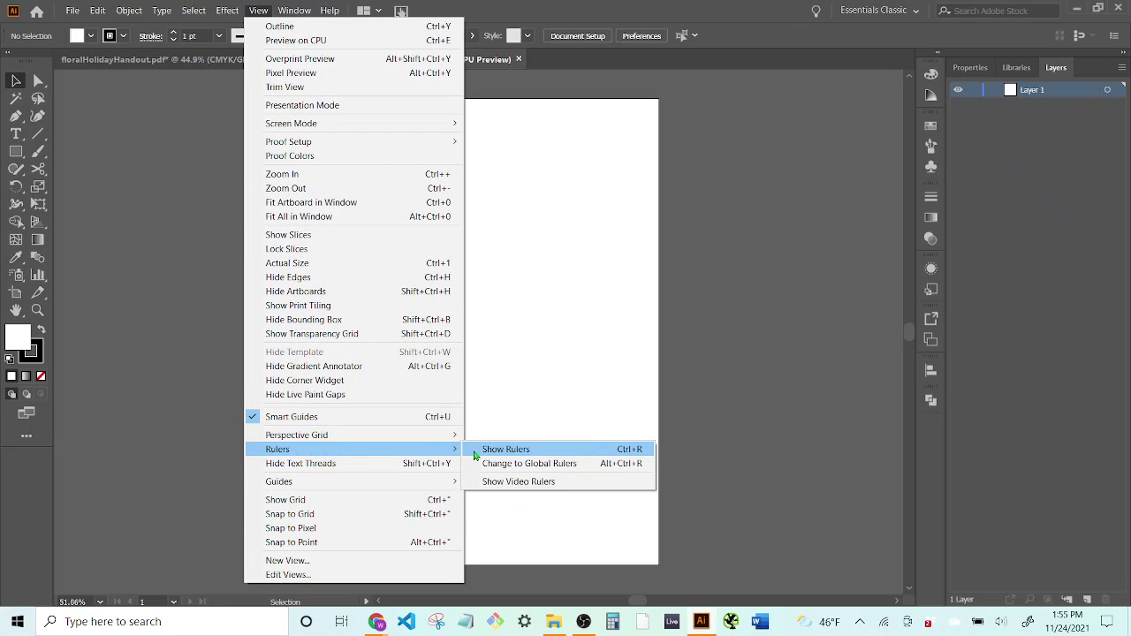
click(475, 455)
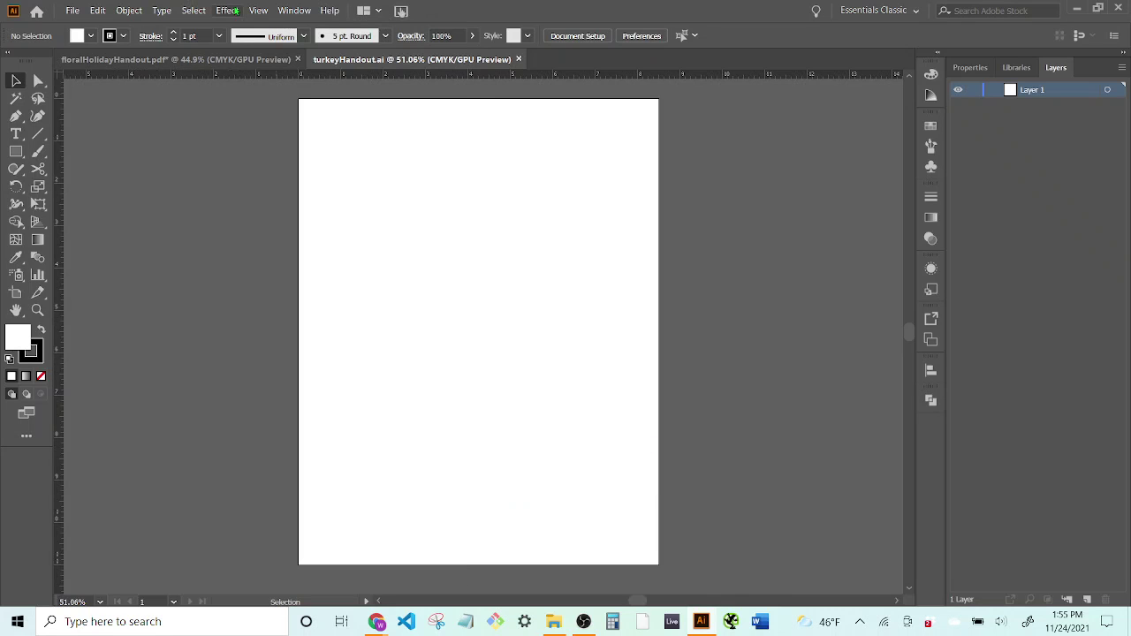
click(256, 11)
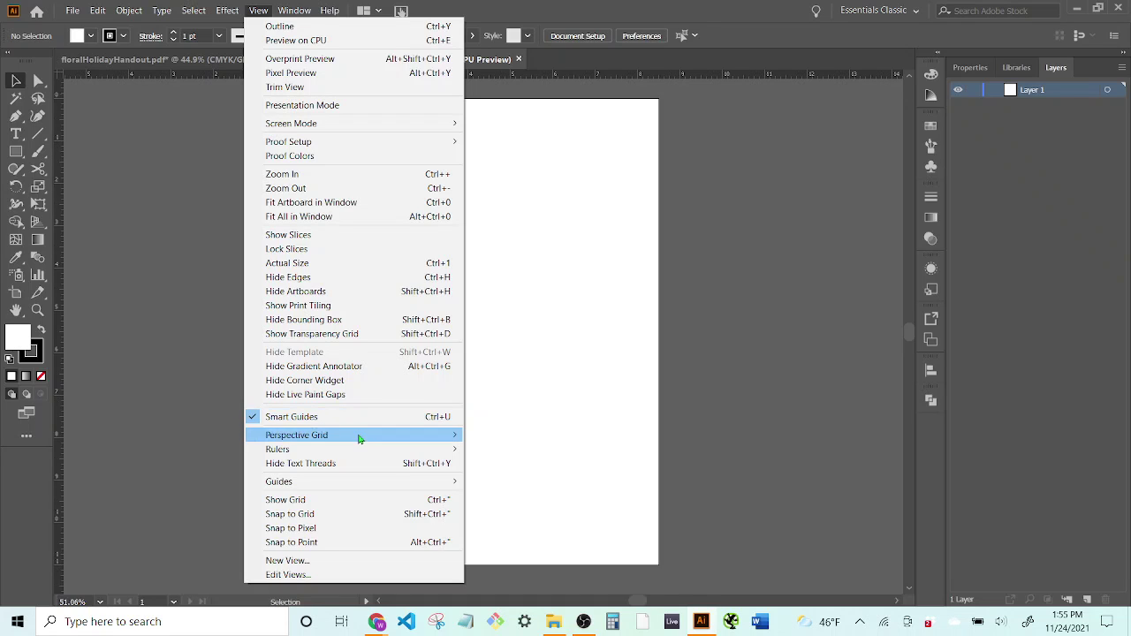
mouse_move(377, 487)
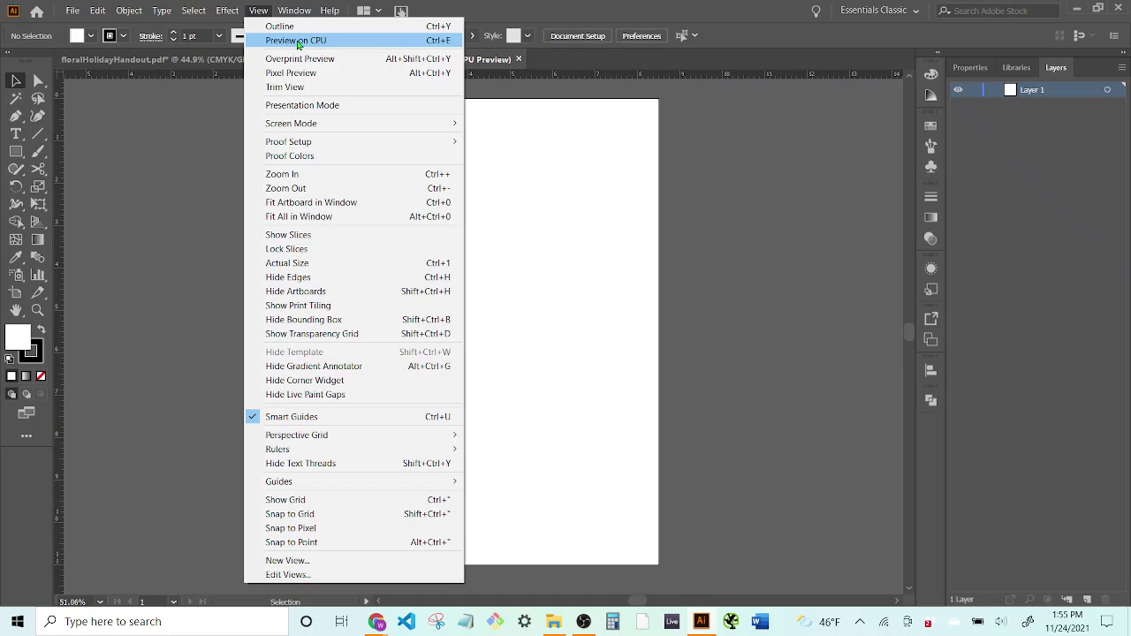
click(298, 41)
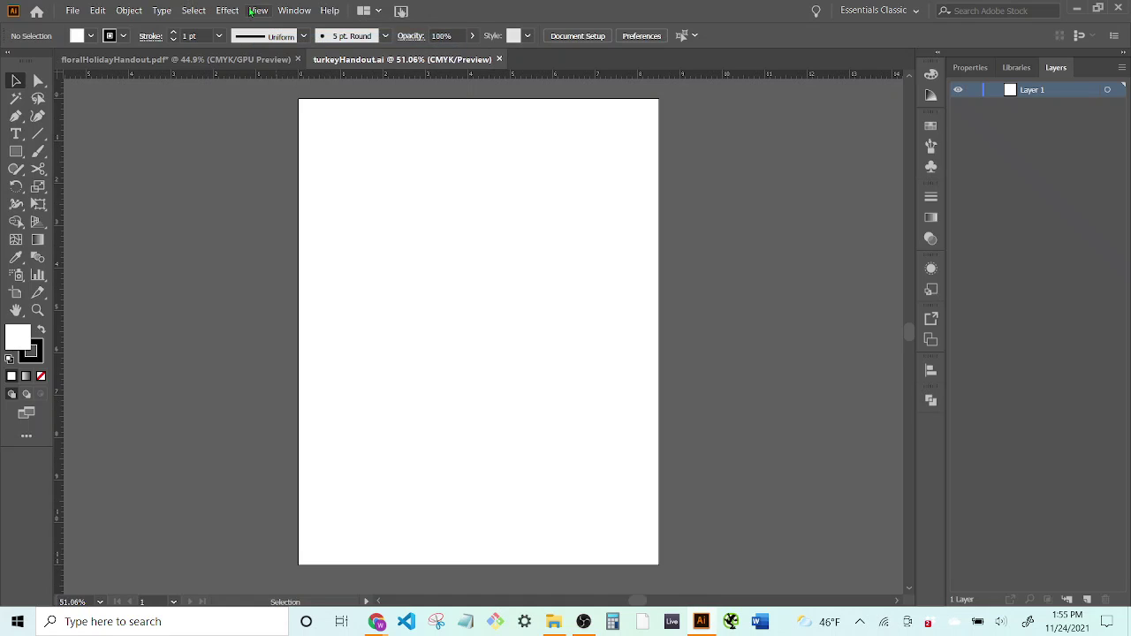
click(258, 10)
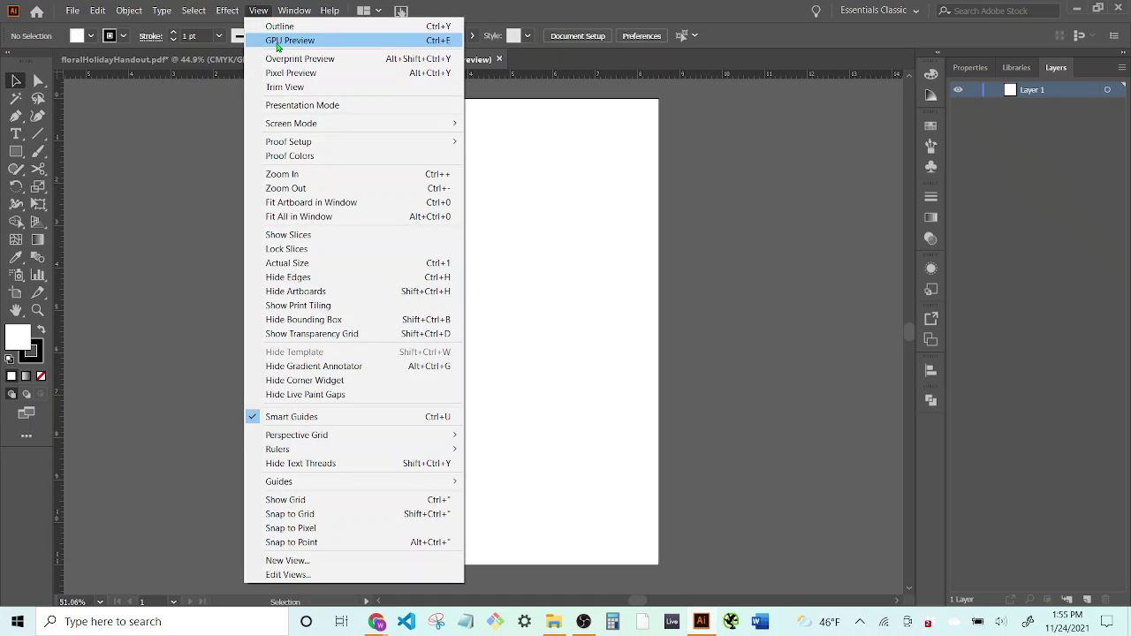
click(278, 42)
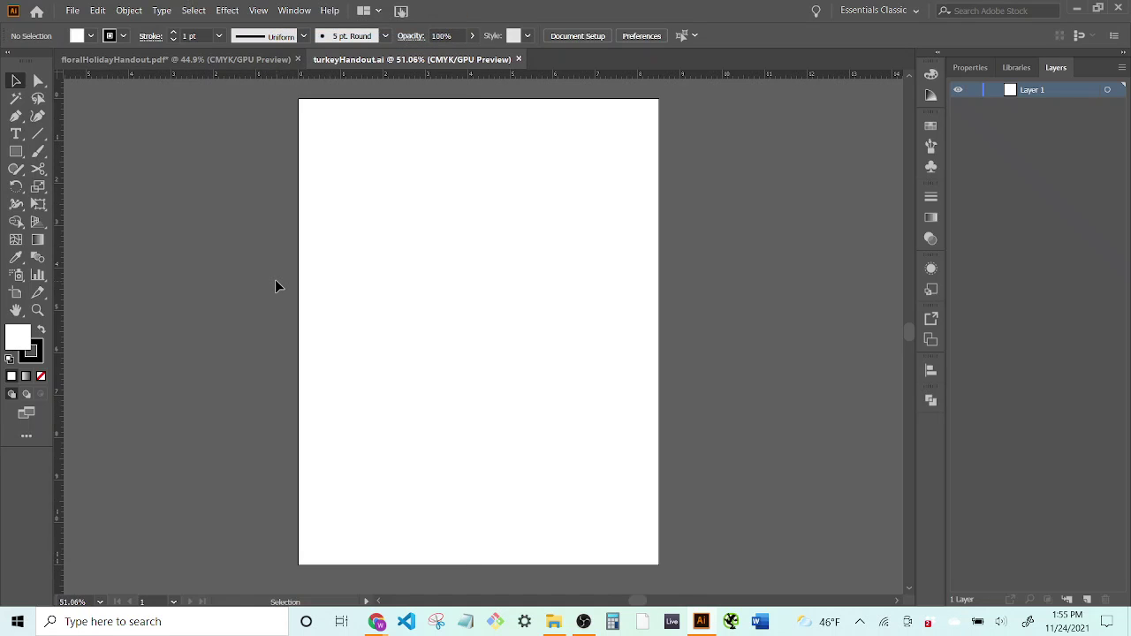
Zoom to about 124%, keep rulers in inches, and place vertical guides at the left and right margins
key(z)
drag(280, 283, 427, 303)
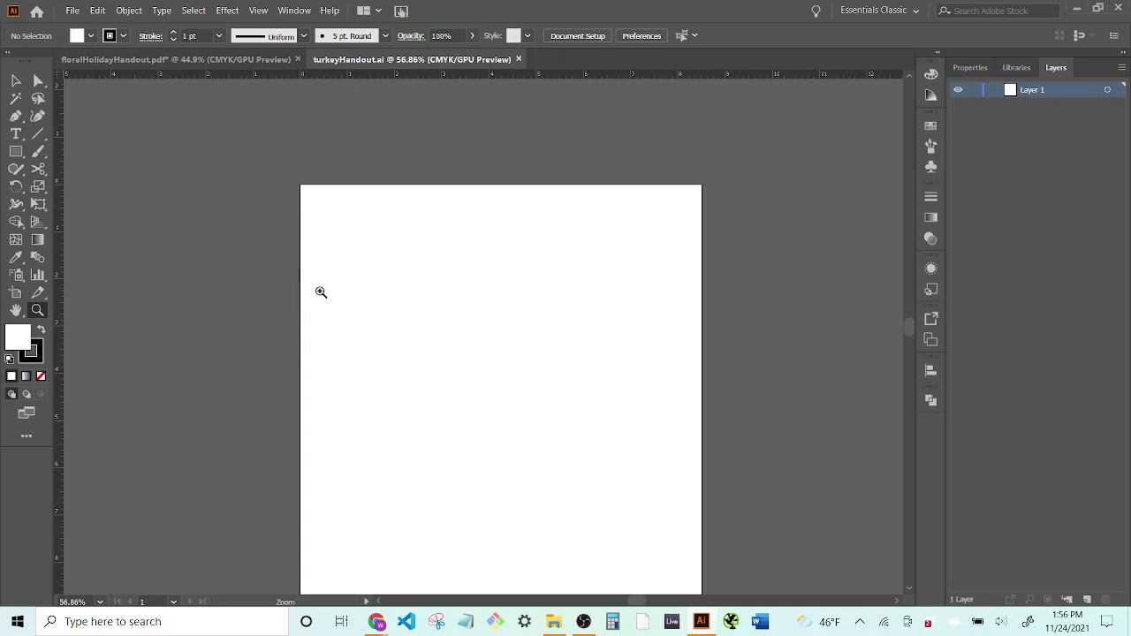
click(379, 312)
drag(452, 308, 407, 348)
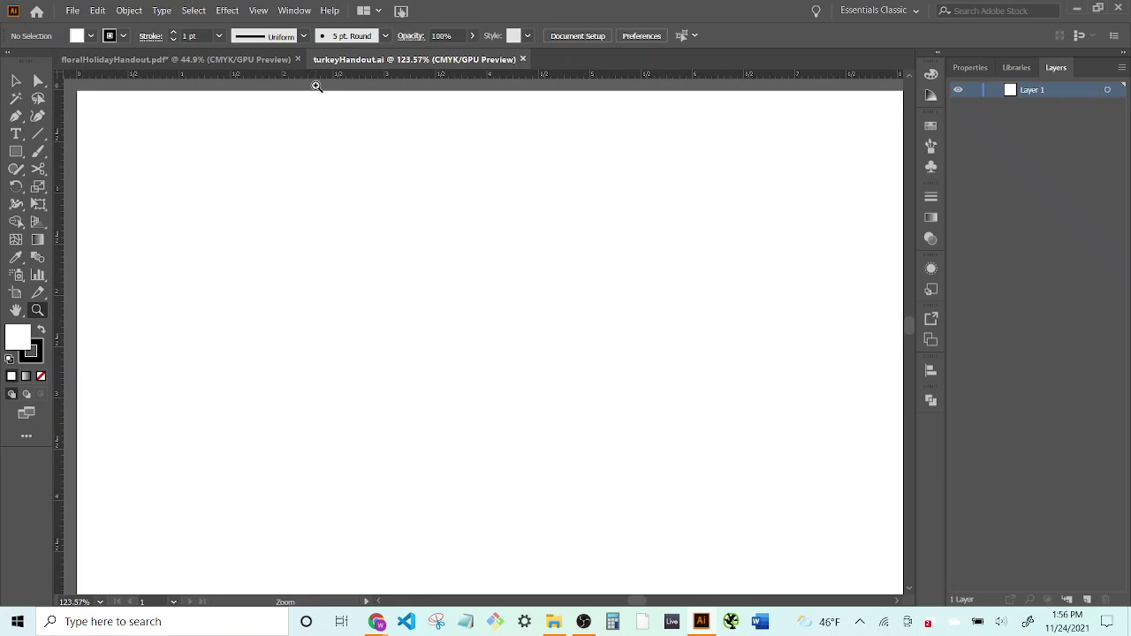
right_click(318, 77)
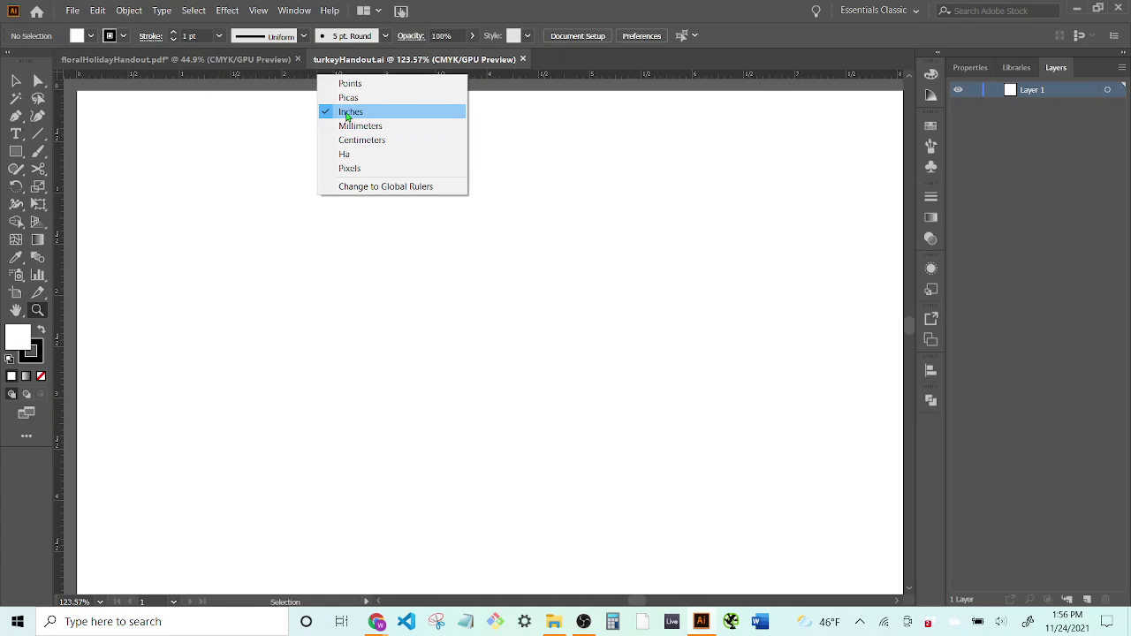
click(349, 112)
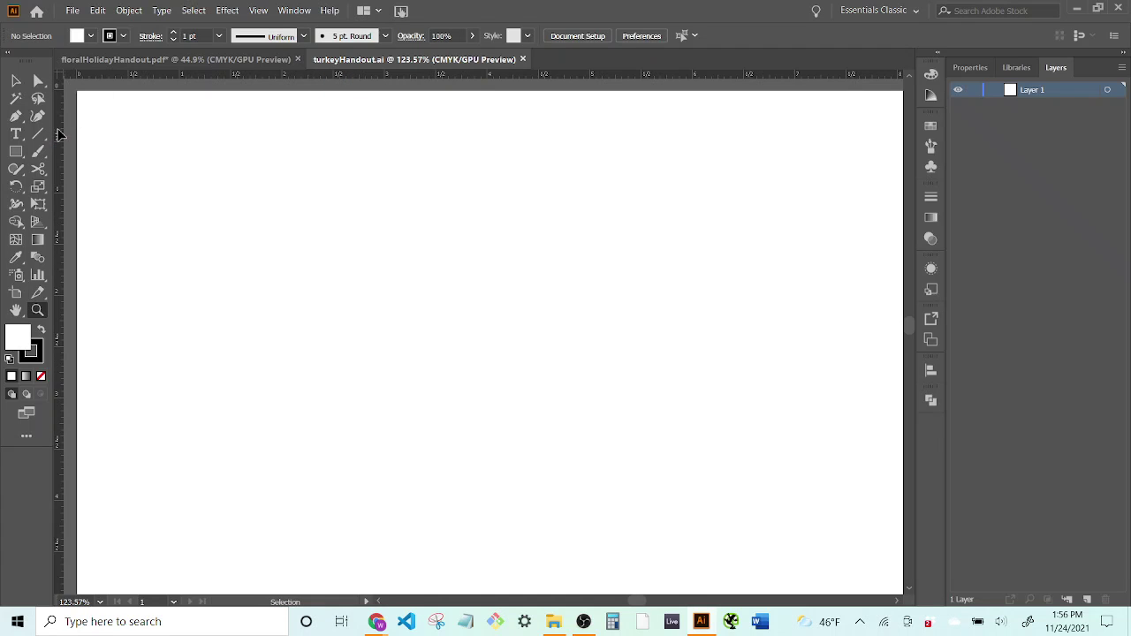
drag(59, 132, 102, 131)
drag(649, 220, 211, 248)
drag(58, 186, 442, 177)
drag(207, 247, 602, 242)
Place horizontal guides at the top and bottom margins, then fit the whole page with Ctrl+0
scroll(628, 252, down, 1)
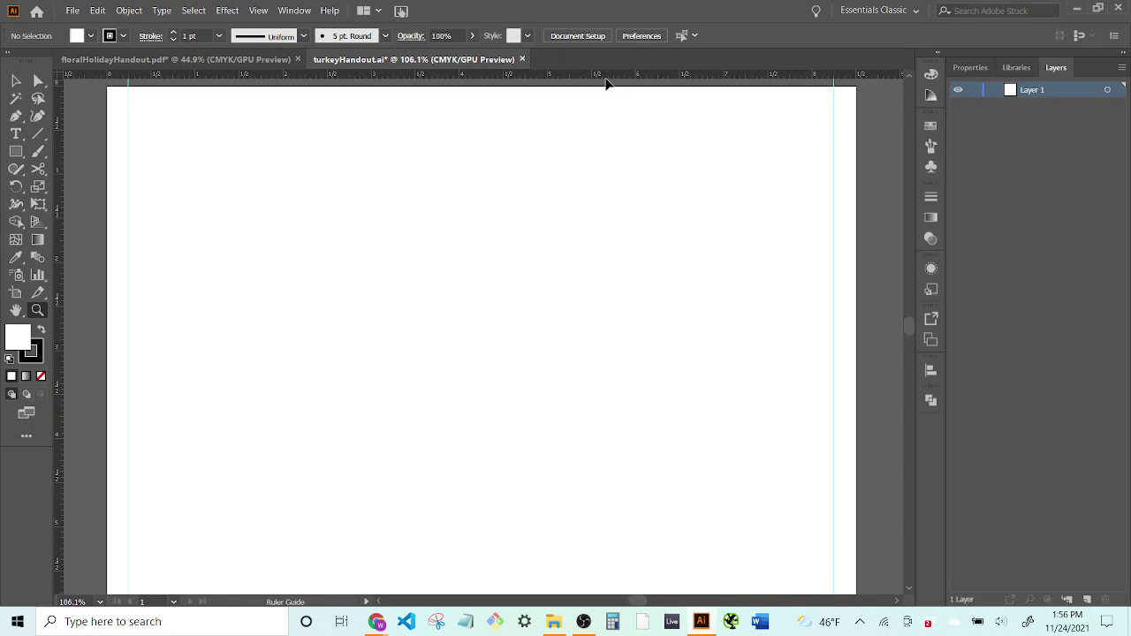
drag(606, 83, 607, 111)
drag(541, 438, 533, 245)
drag(521, 472, 540, 200)
click(543, 195)
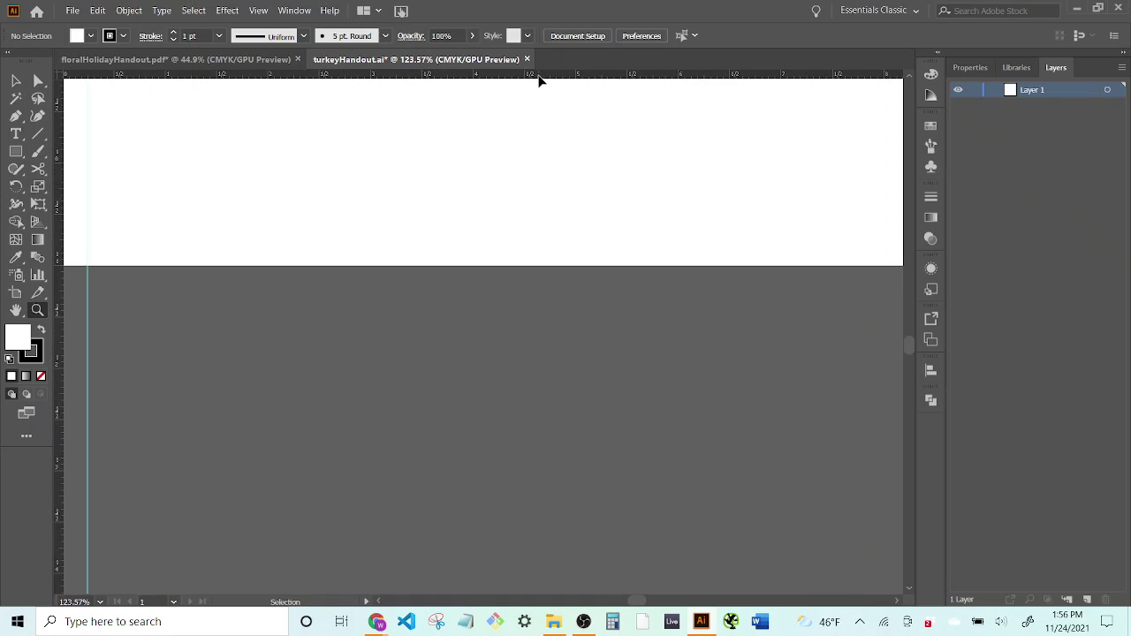
drag(537, 81, 510, 244)
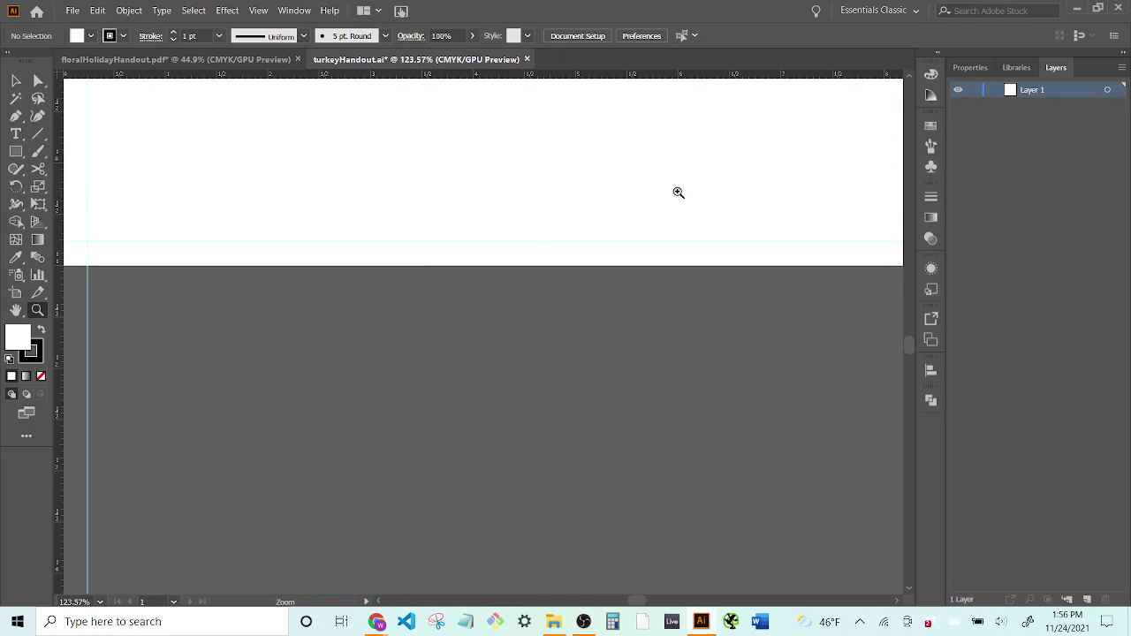
key(ctrl+0)
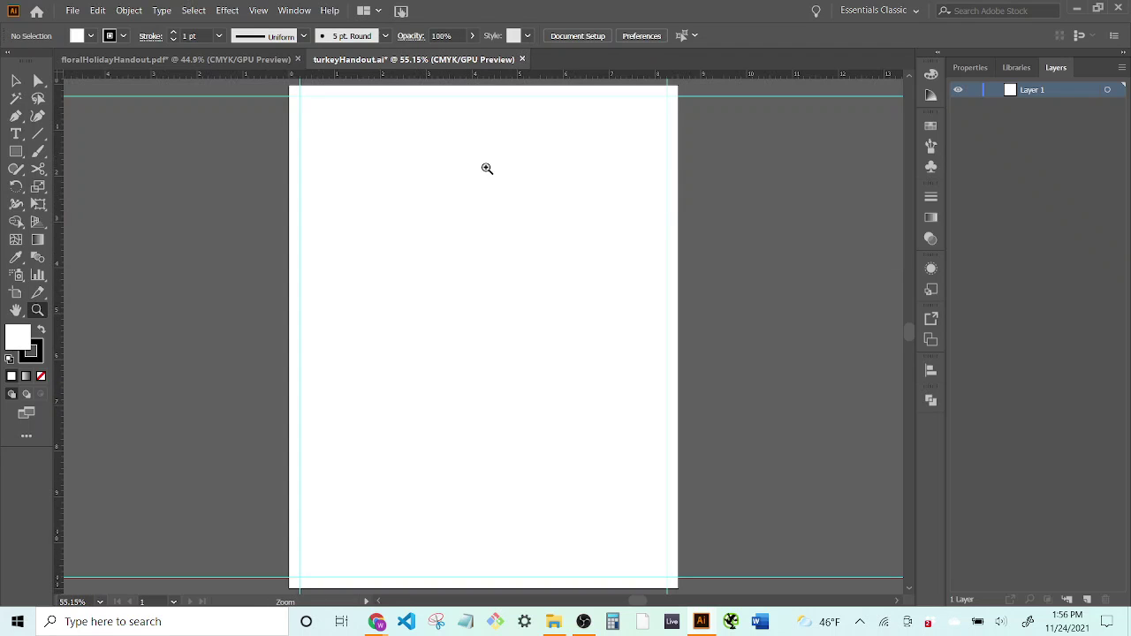
key(v)
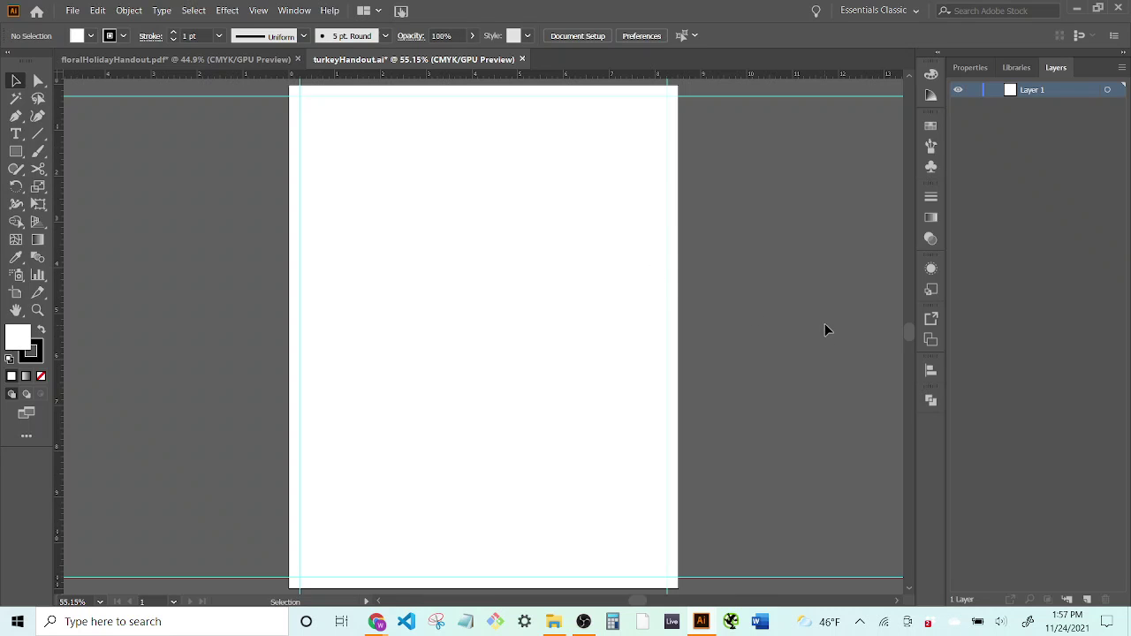
Rename Layer 1 to Guides and lock it
double_click(1032, 91)
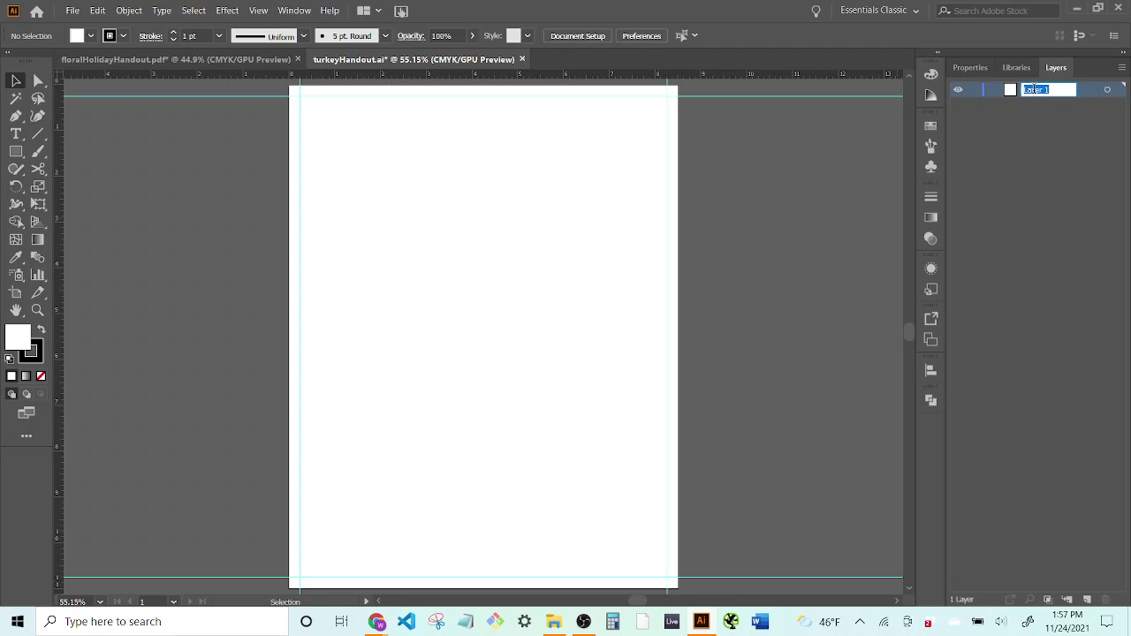
text(Guides)
key(Return)
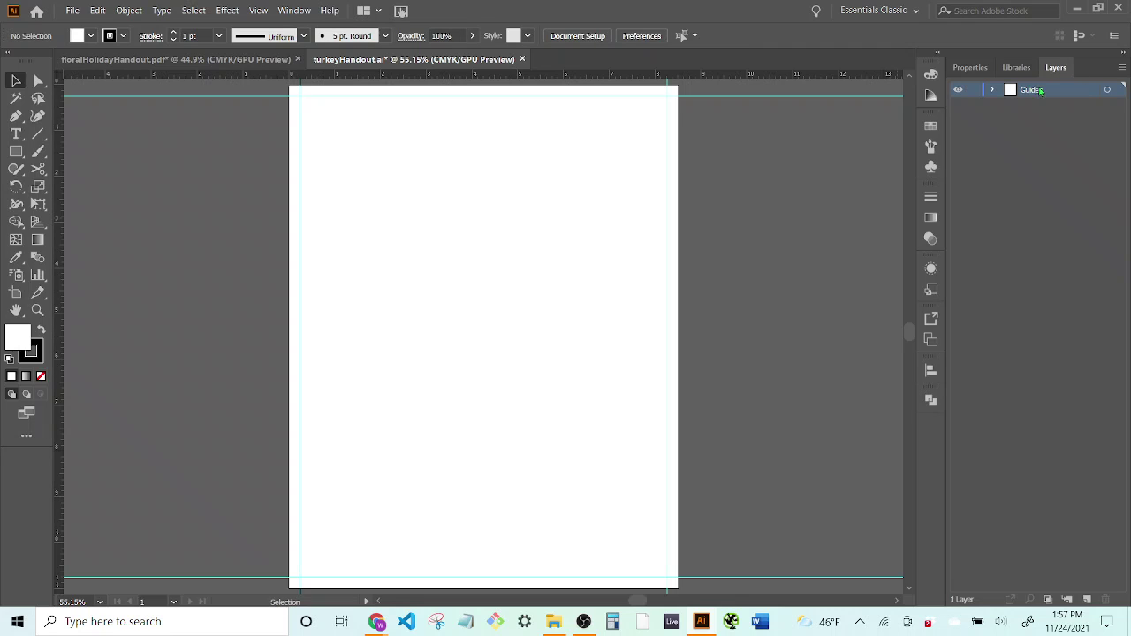
click(975, 91)
Add a new layer above Guides and name it Text
click(1087, 600)
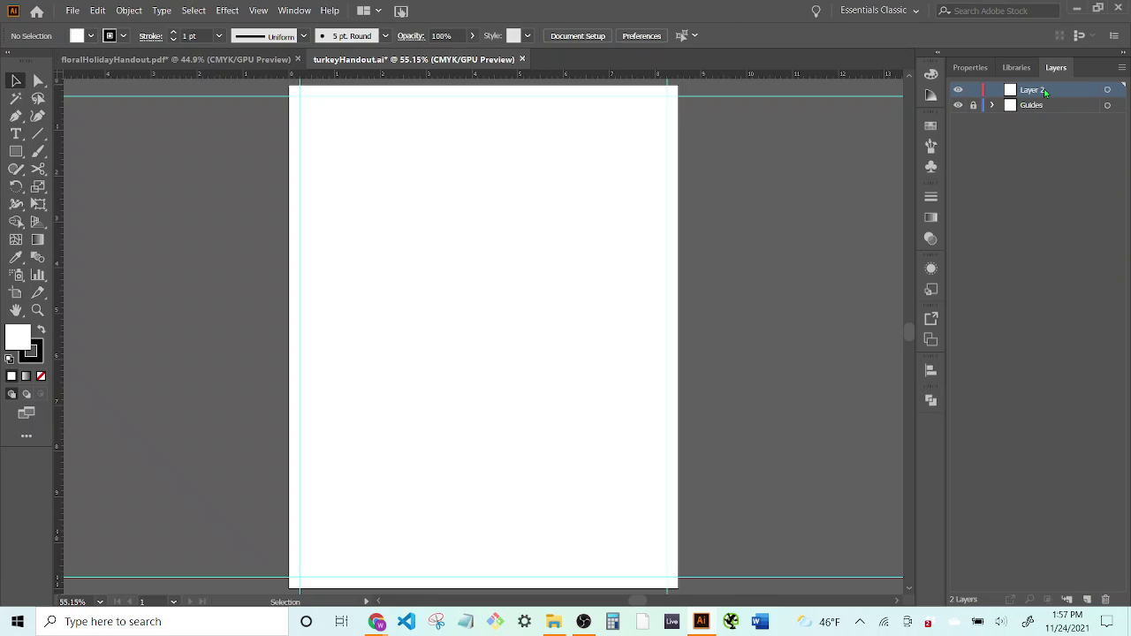
double_click(1044, 90)
text(Text)
key(Return)
Hide the page guides, then show them again with Ctrl+;
click(258, 10)
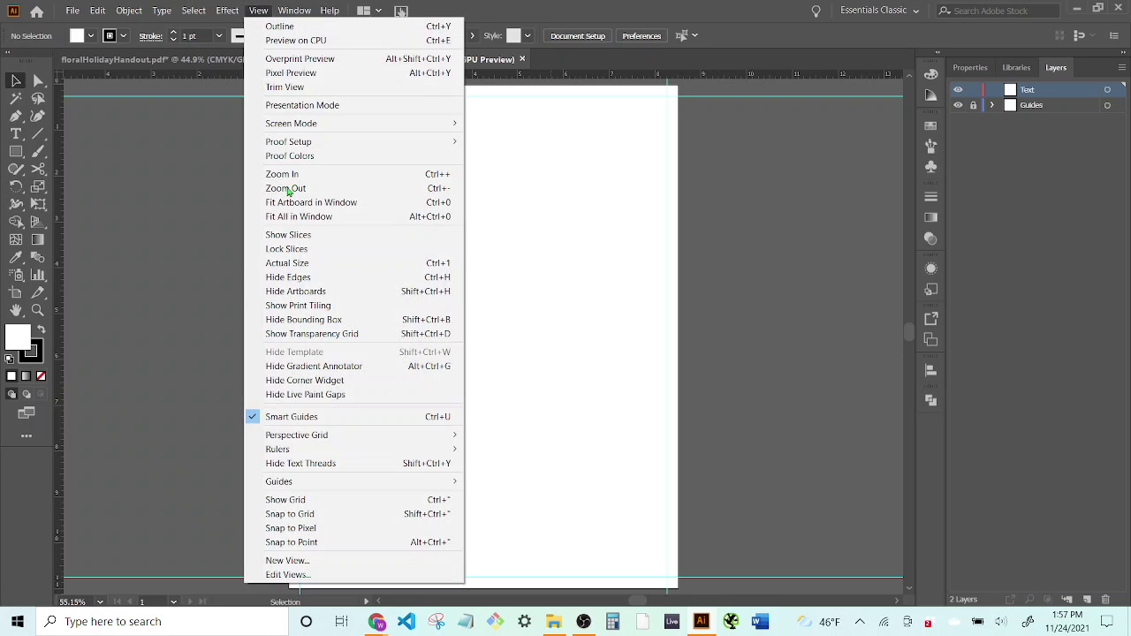
mouse_move(421, 490)
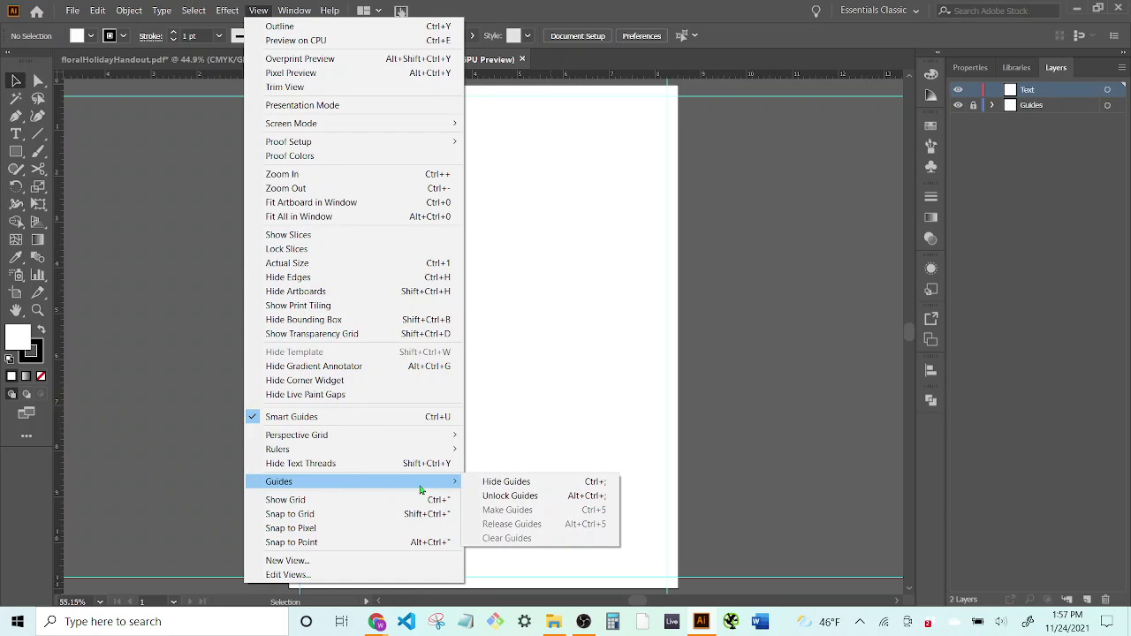
click(505, 482)
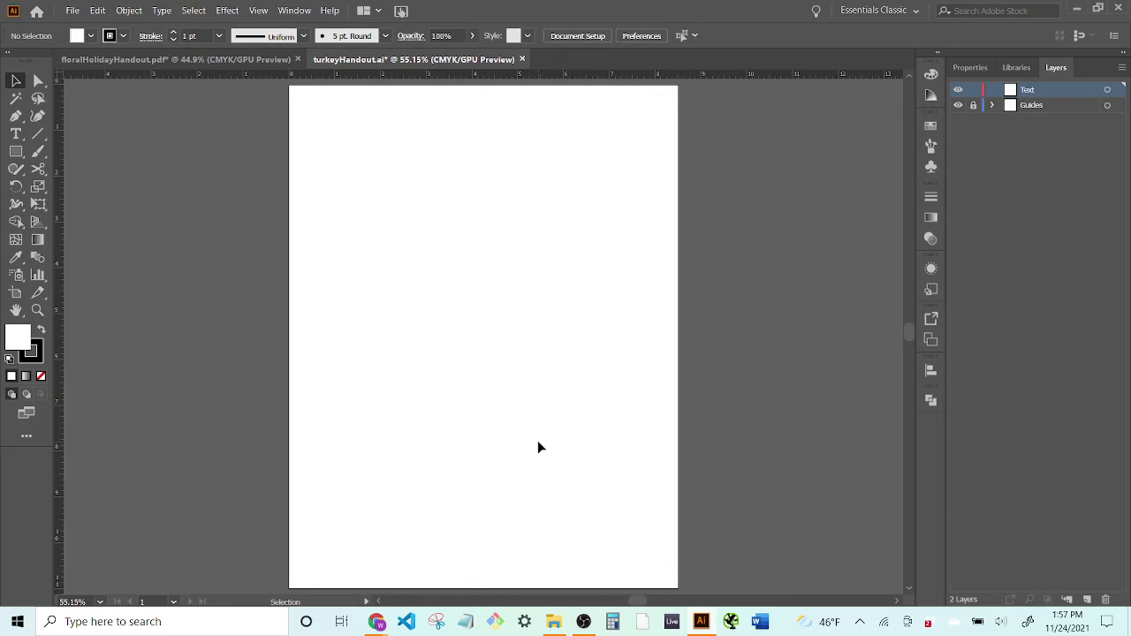
key(ctrl+semicolon)
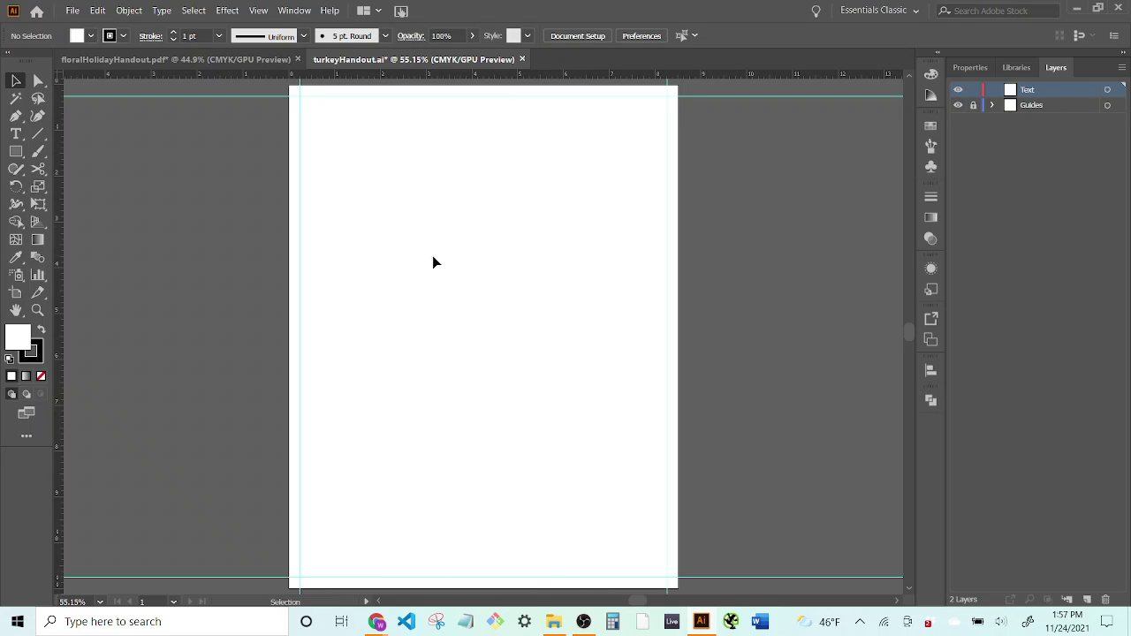
Open the birmingham-museums-trust floral JPG from Downloads with Adobe Illustrator 2020
click(551, 625)
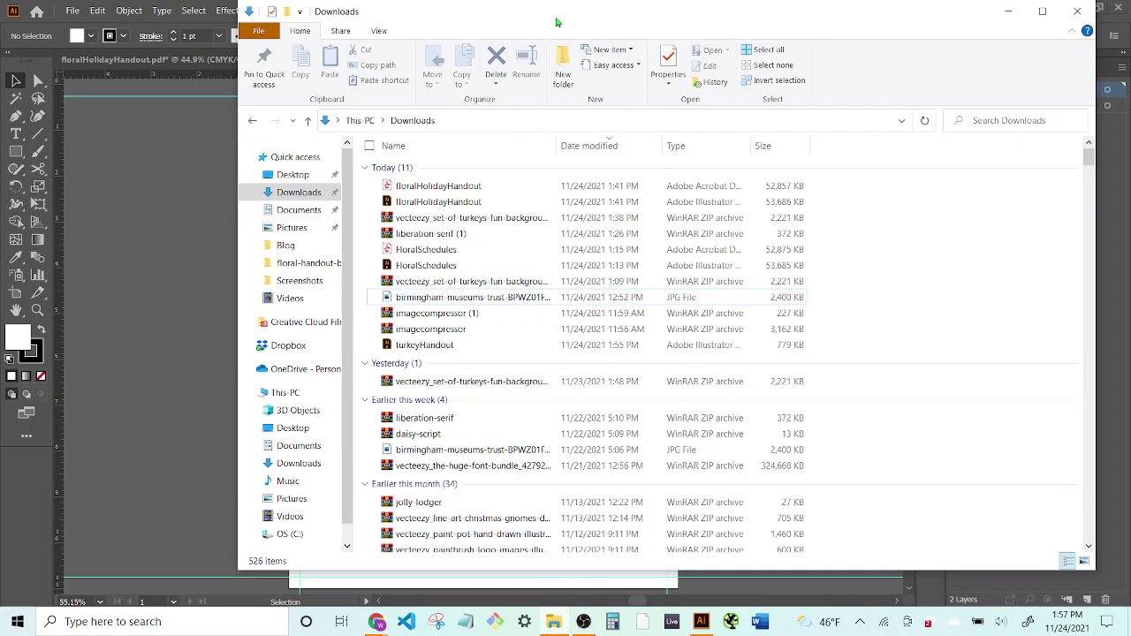
drag(559, 19, 537, 113)
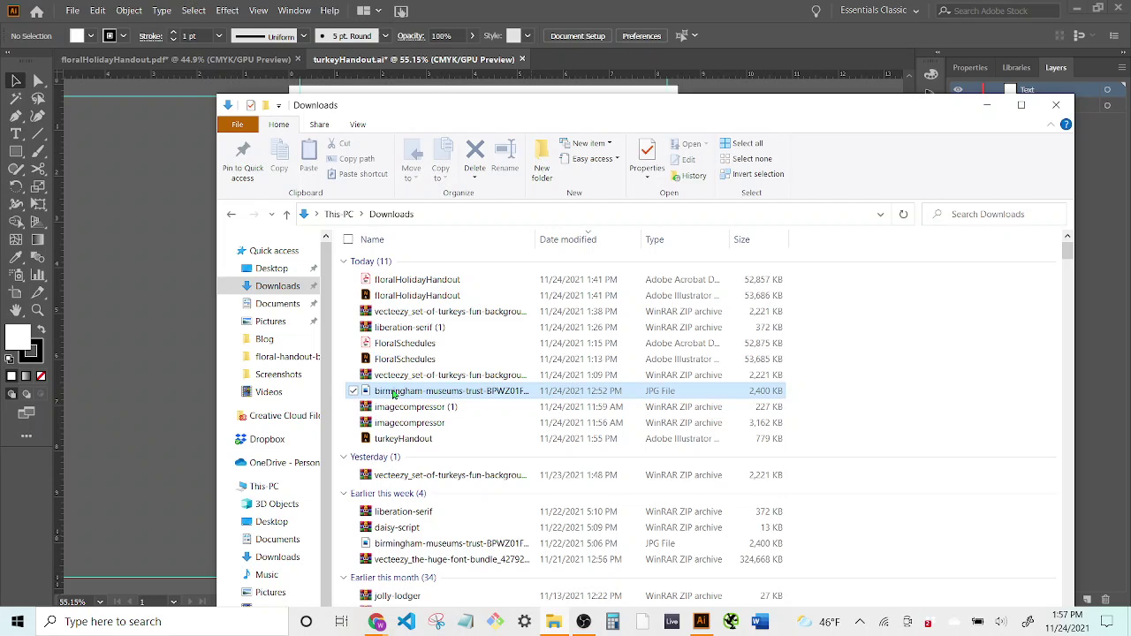
click(394, 394)
right_click(394, 389)
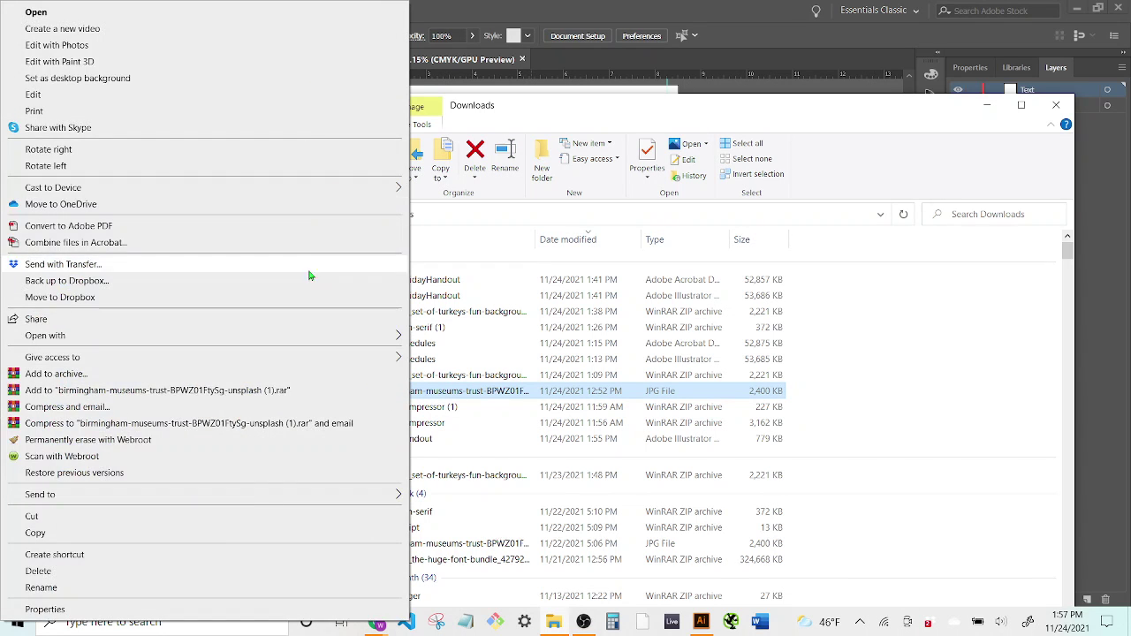
mouse_move(350, 345)
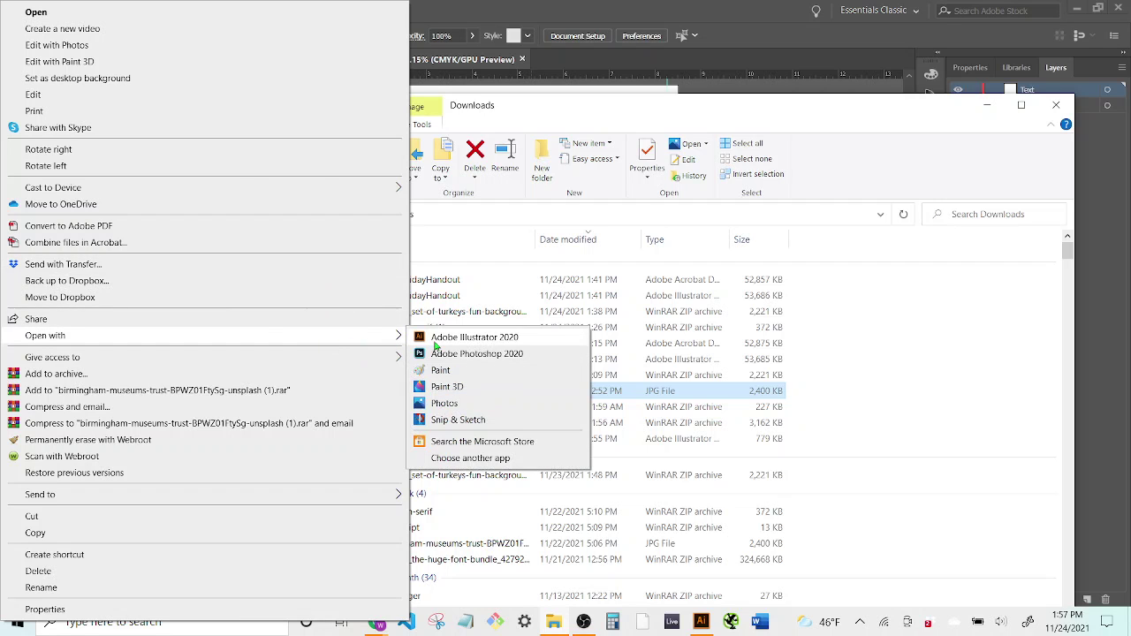
click(439, 341)
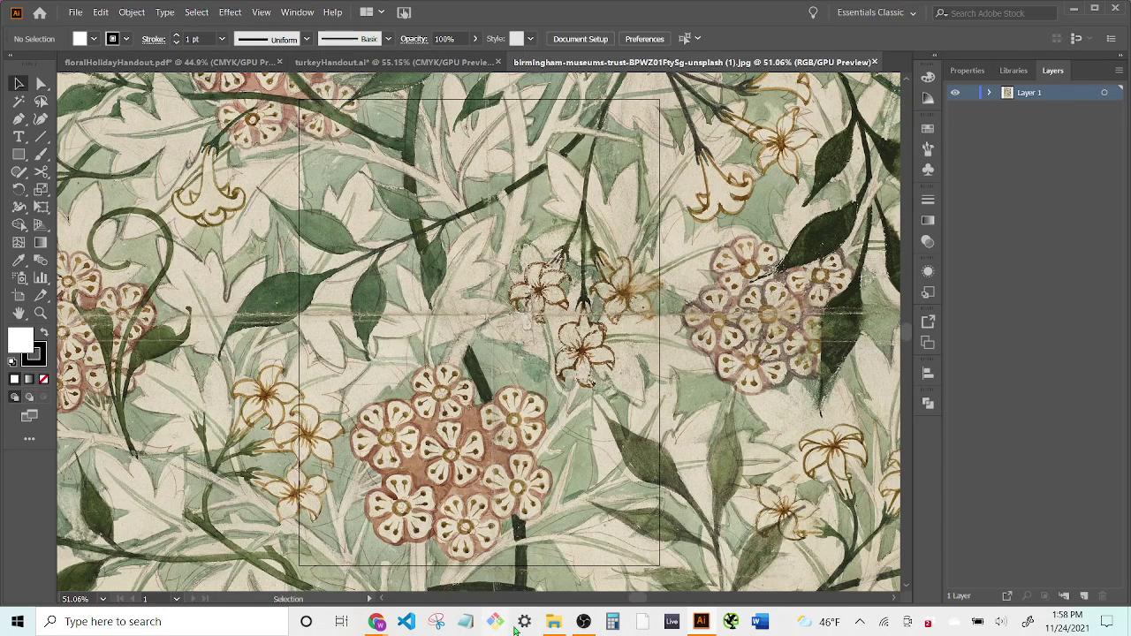
Drag the floral JPG from the Downloads window onto the turkeyHandout page
click(555, 626)
click(446, 64)
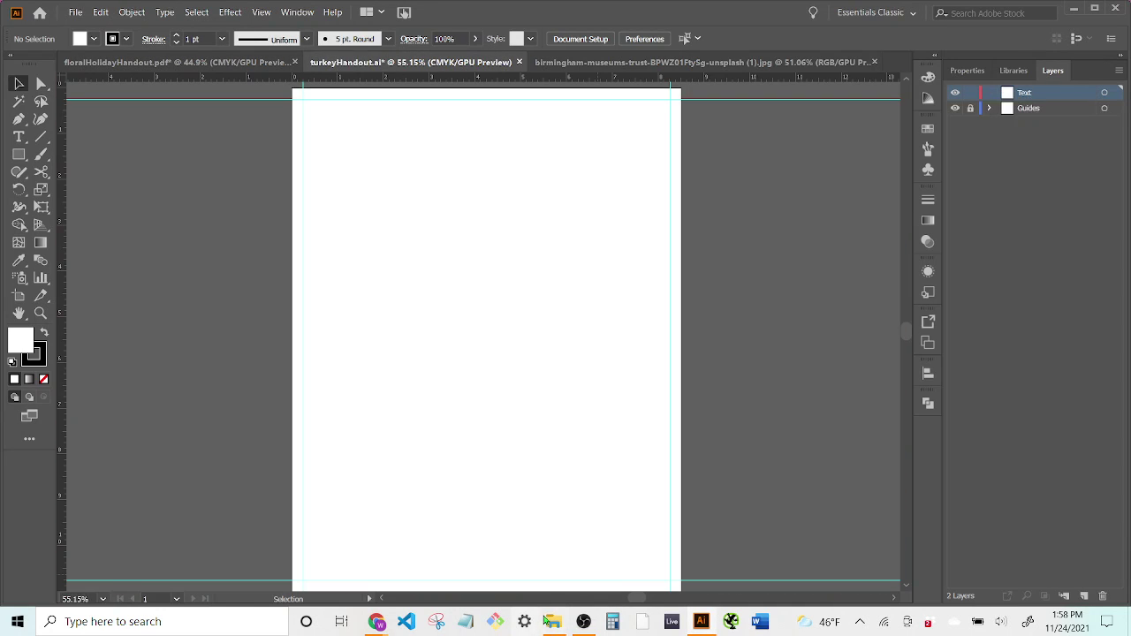
click(553, 621)
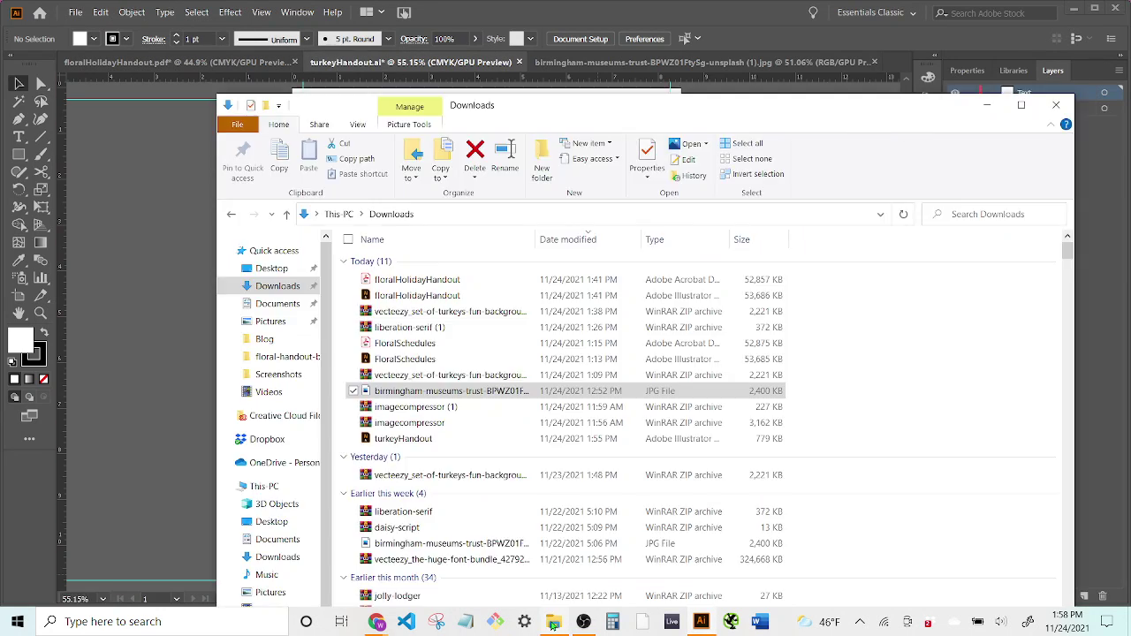
drag(426, 395, 119, 363)
click(988, 106)
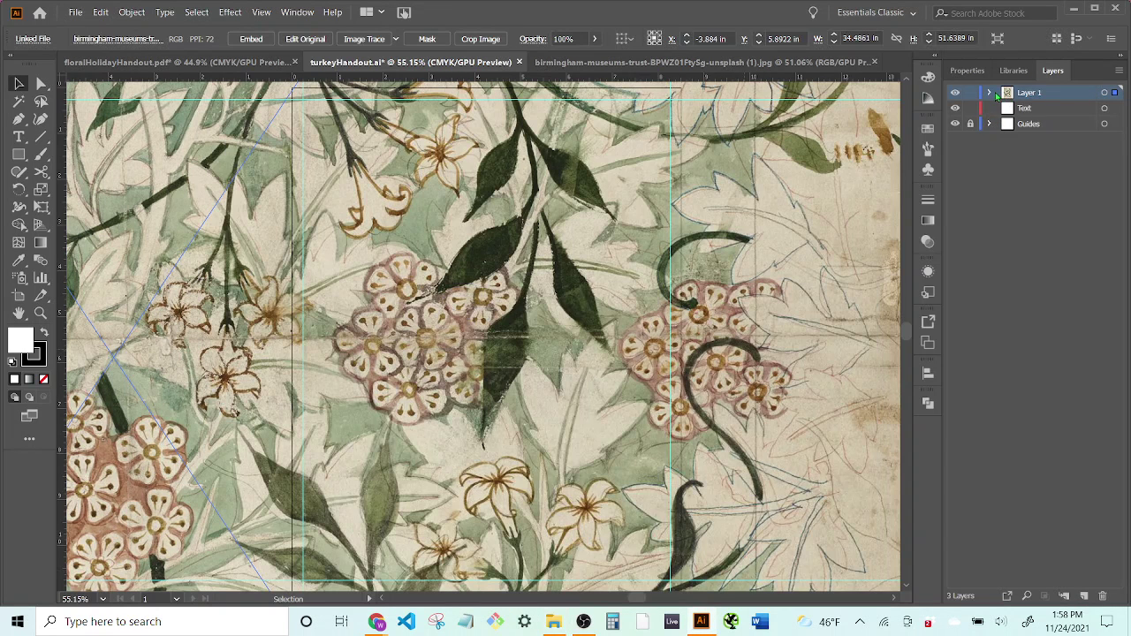
Delete Layer 1 with the placed floral image and return to the floral image document
click(991, 92)
click(1054, 109)
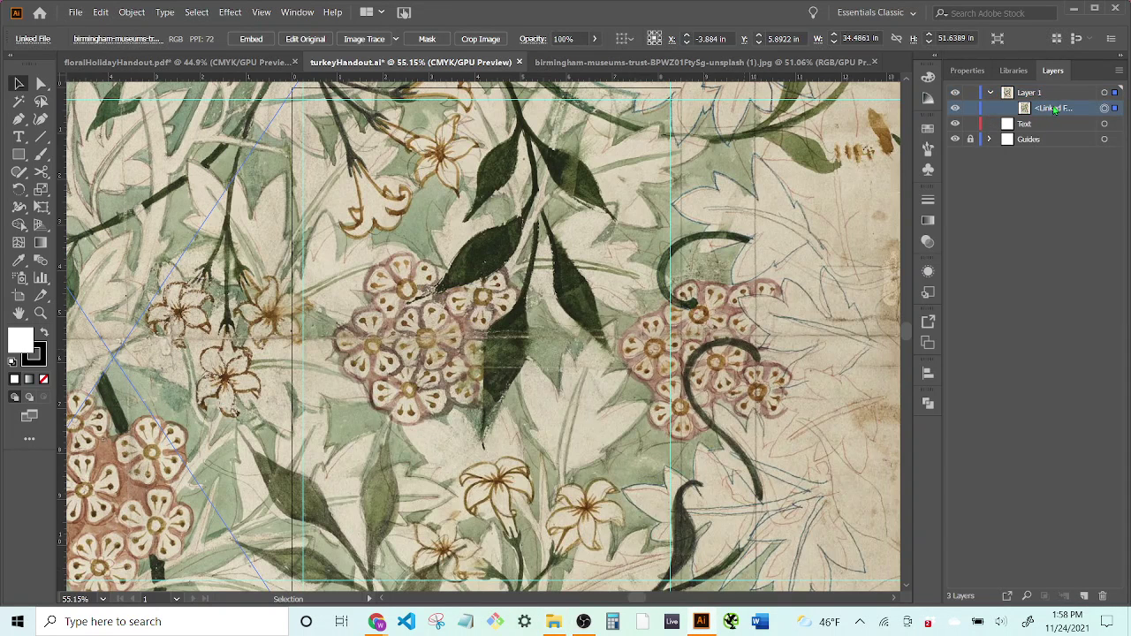
click(1036, 93)
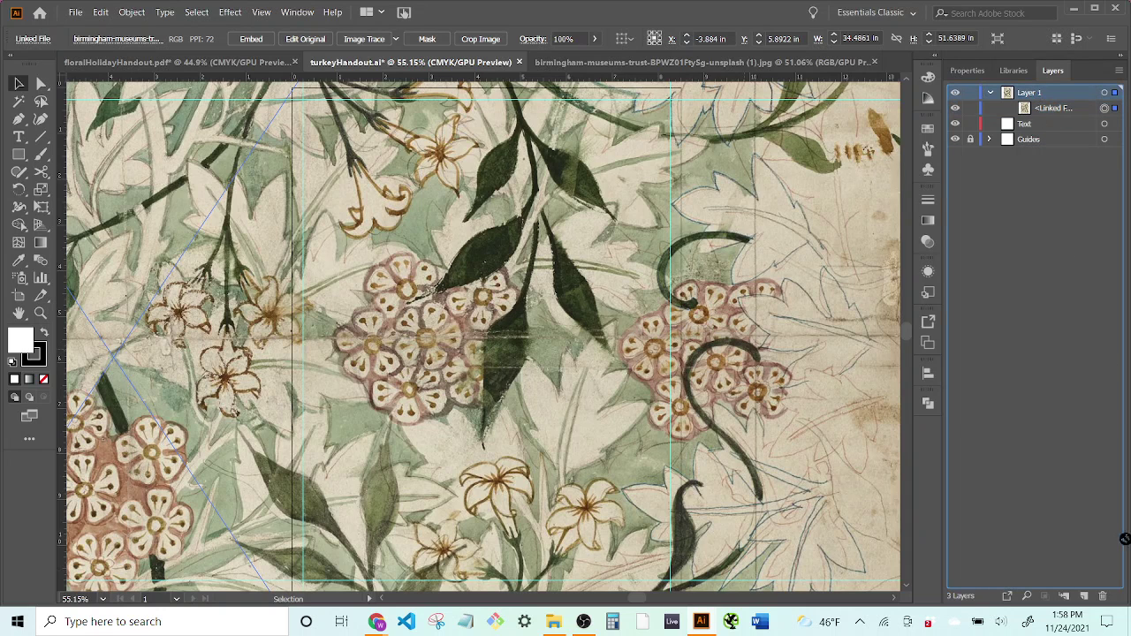
click(1102, 596)
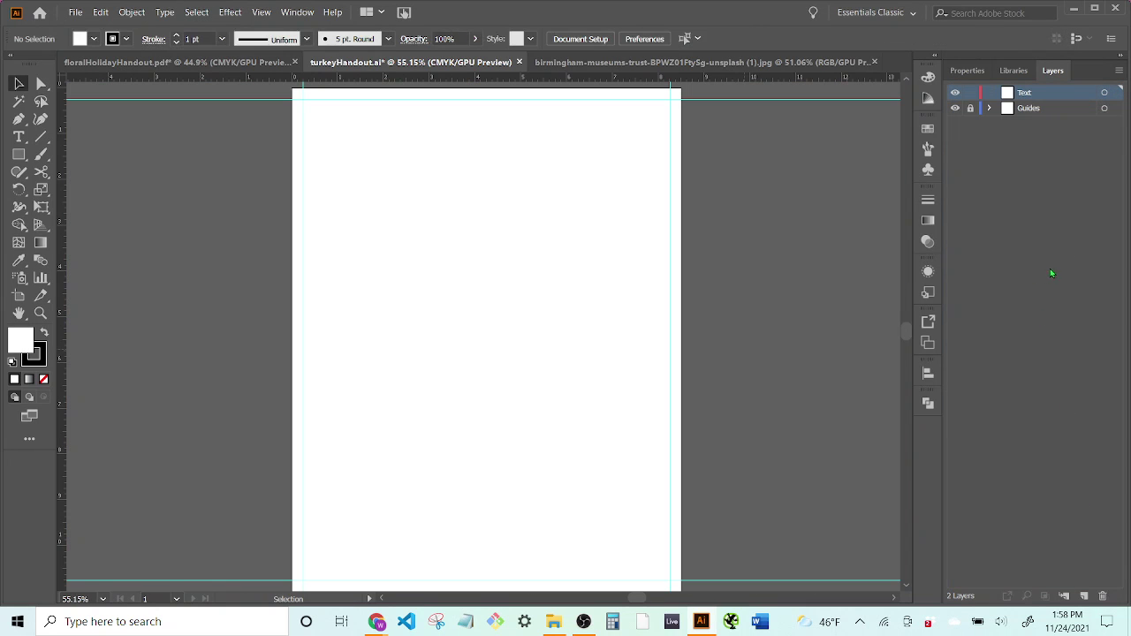
click(636, 64)
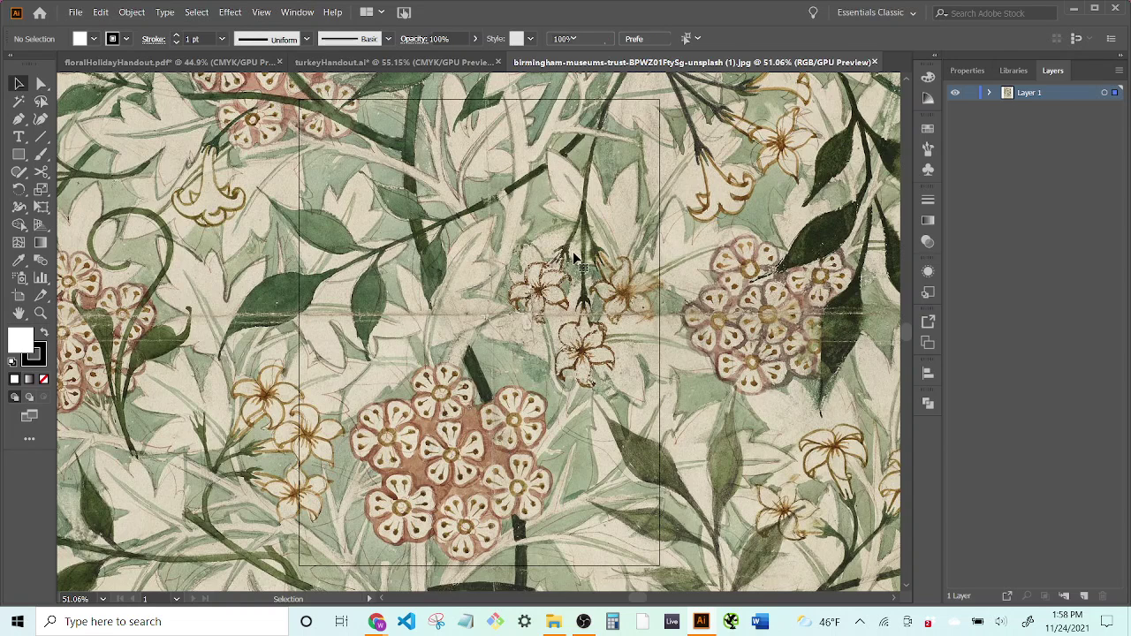
Scale the floral image uniformly to 30% and drag it into turkeyHandout.ai
click(332, 121)
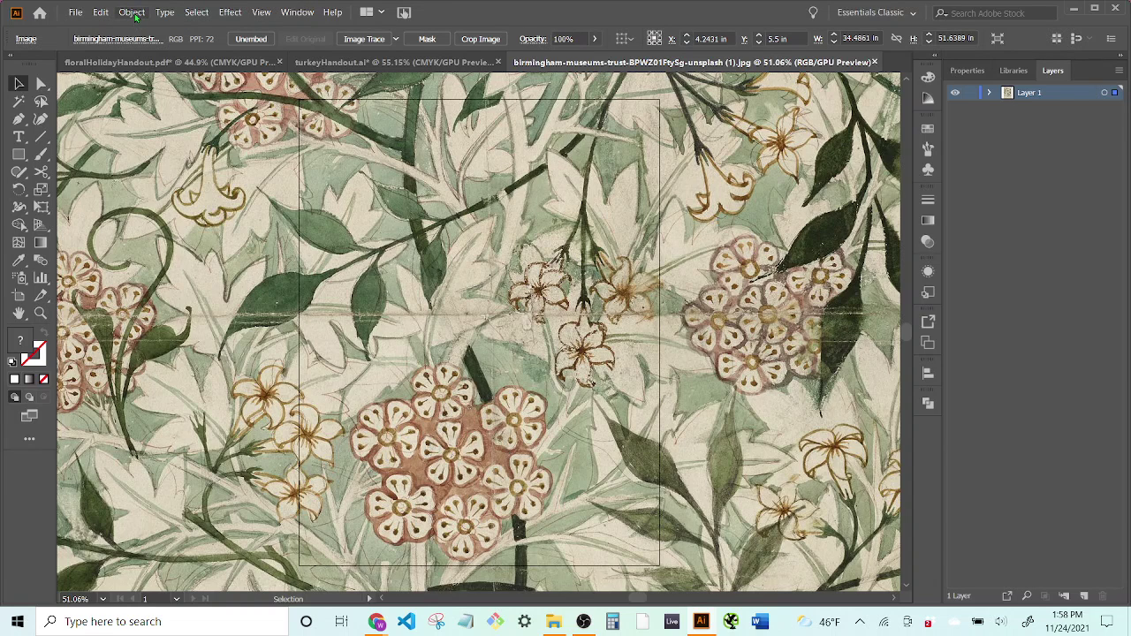
click(131, 13)
mouse_move(177, 28)
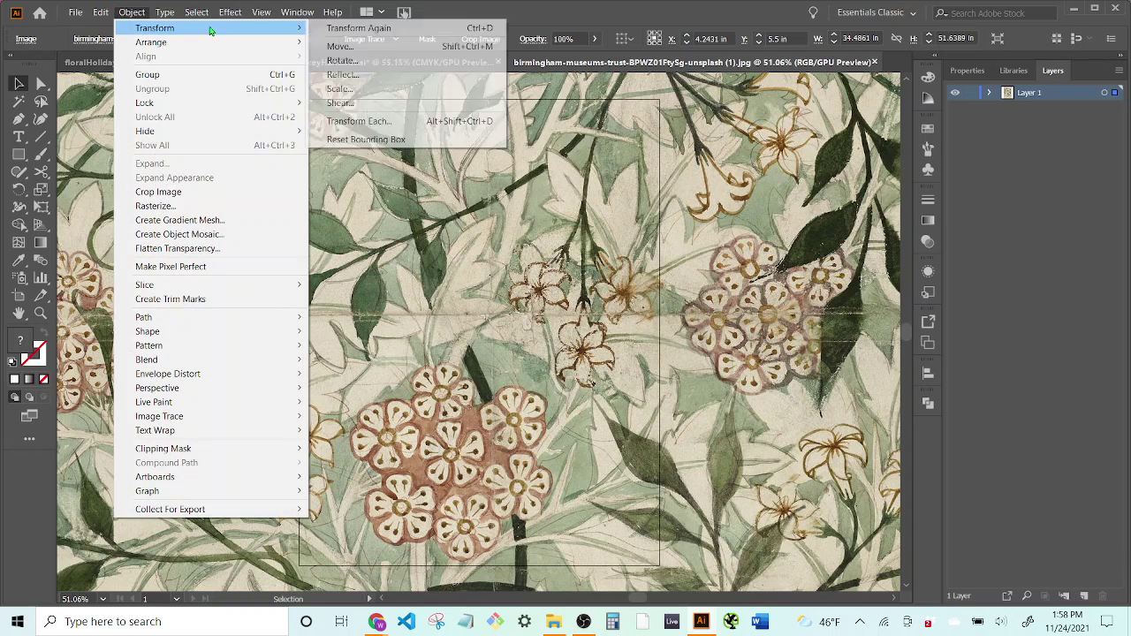
click(350, 88)
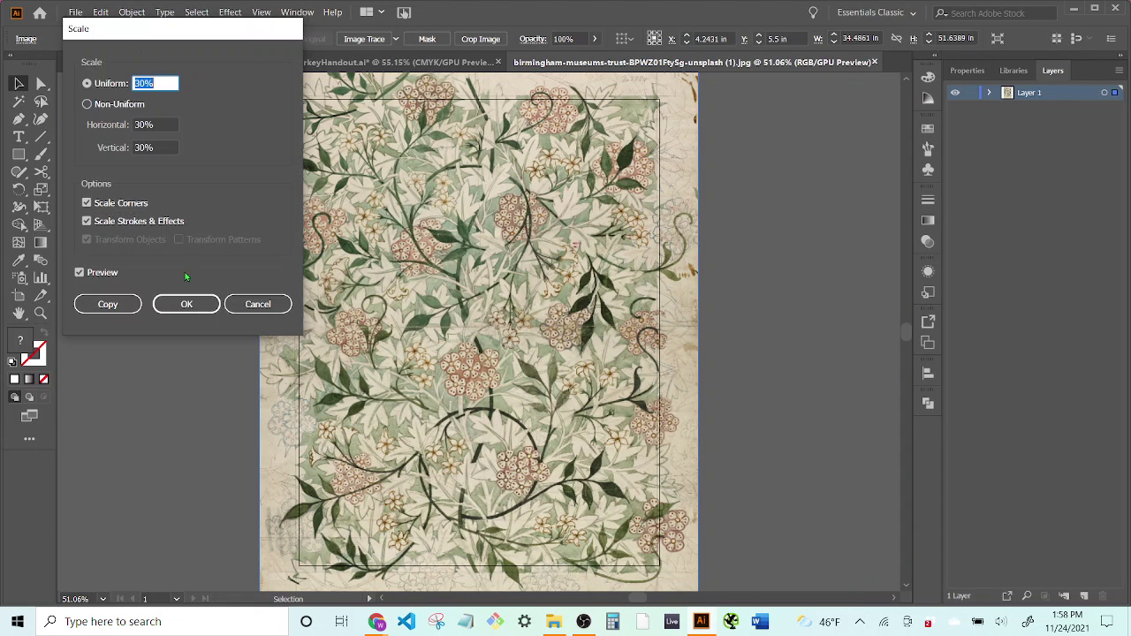
click(186, 305)
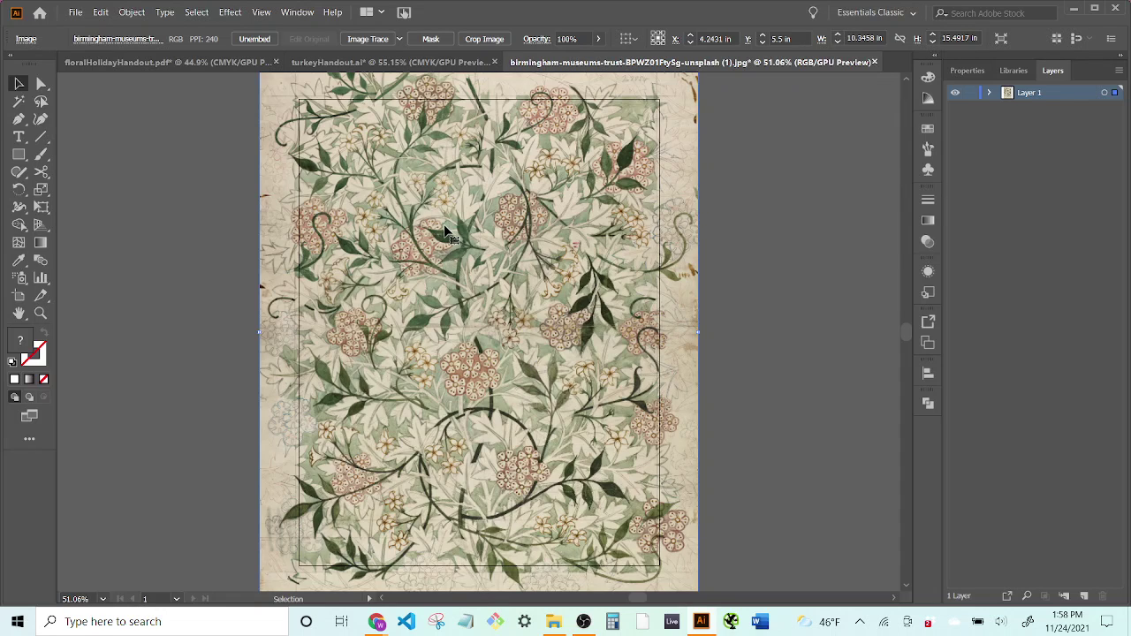
drag(446, 231, 442, 191)
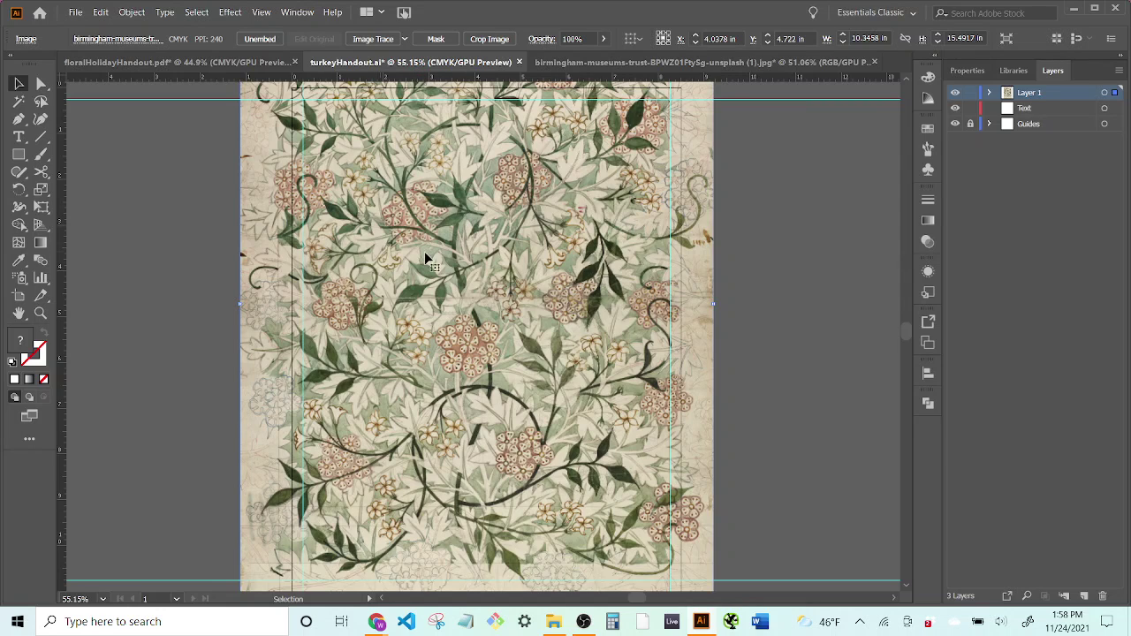
Align the floral image to the artboard, centered vertically and horizontally
click(990, 92)
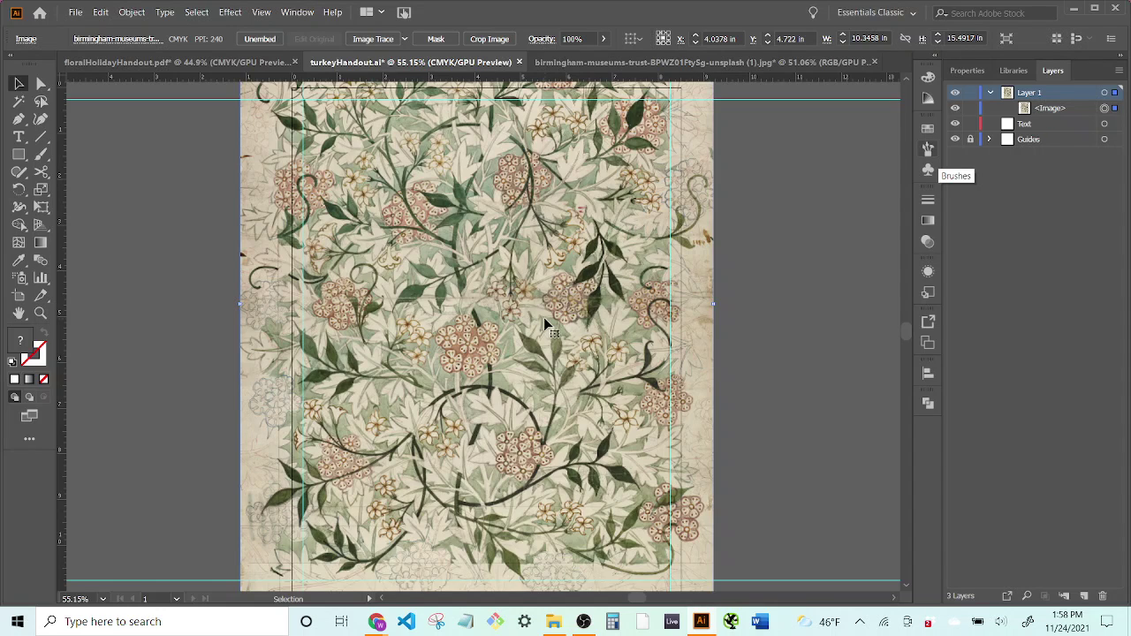
click(927, 374)
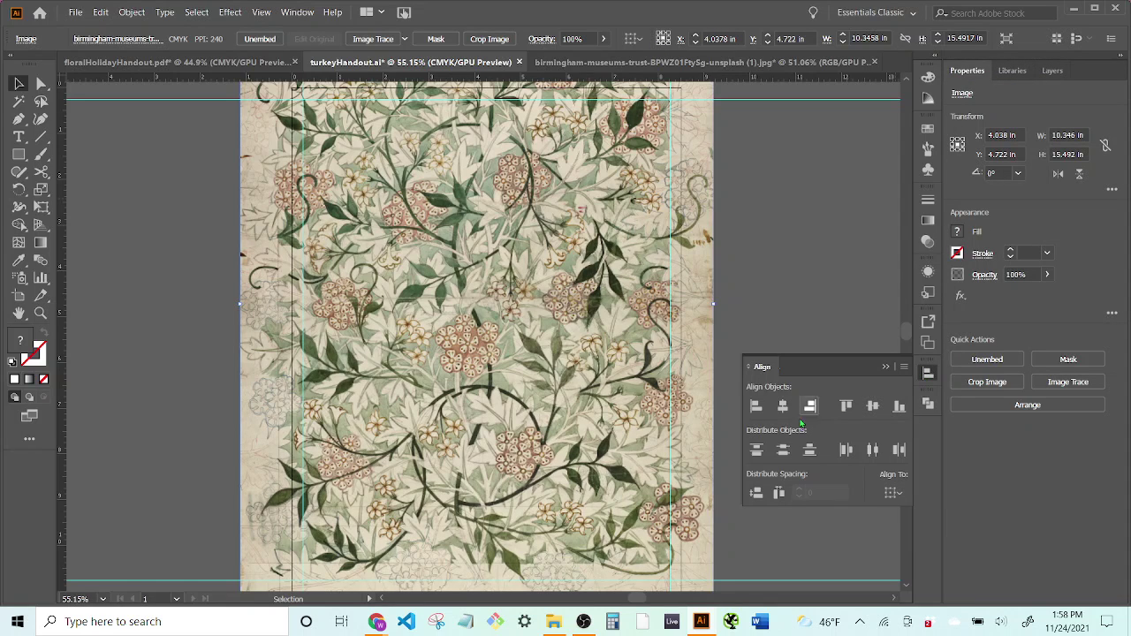
click(897, 498)
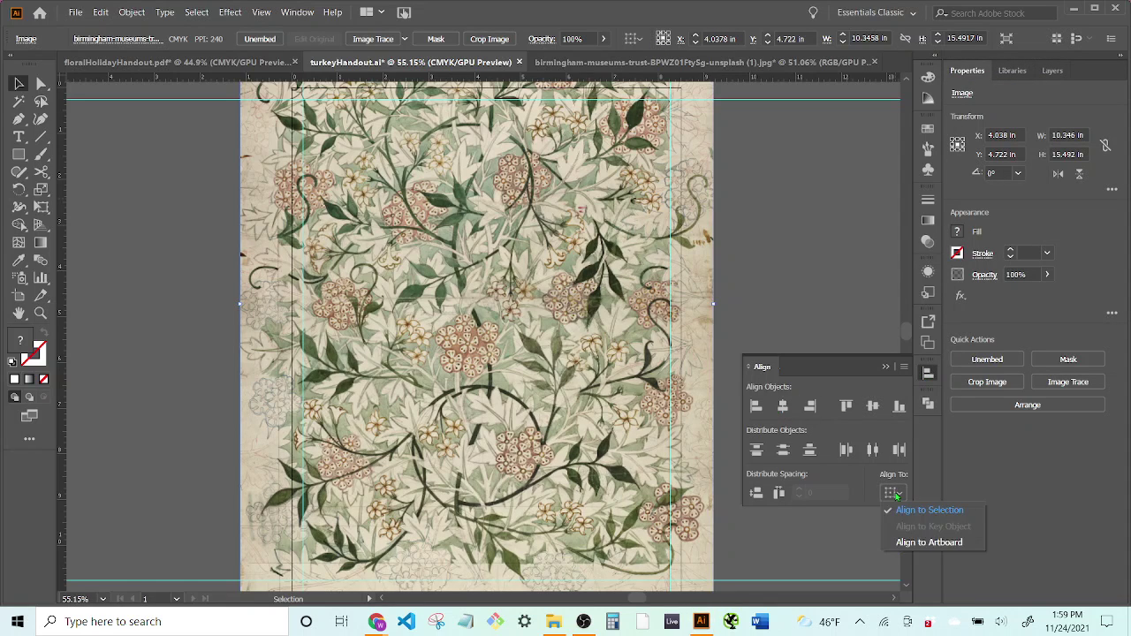
click(924, 544)
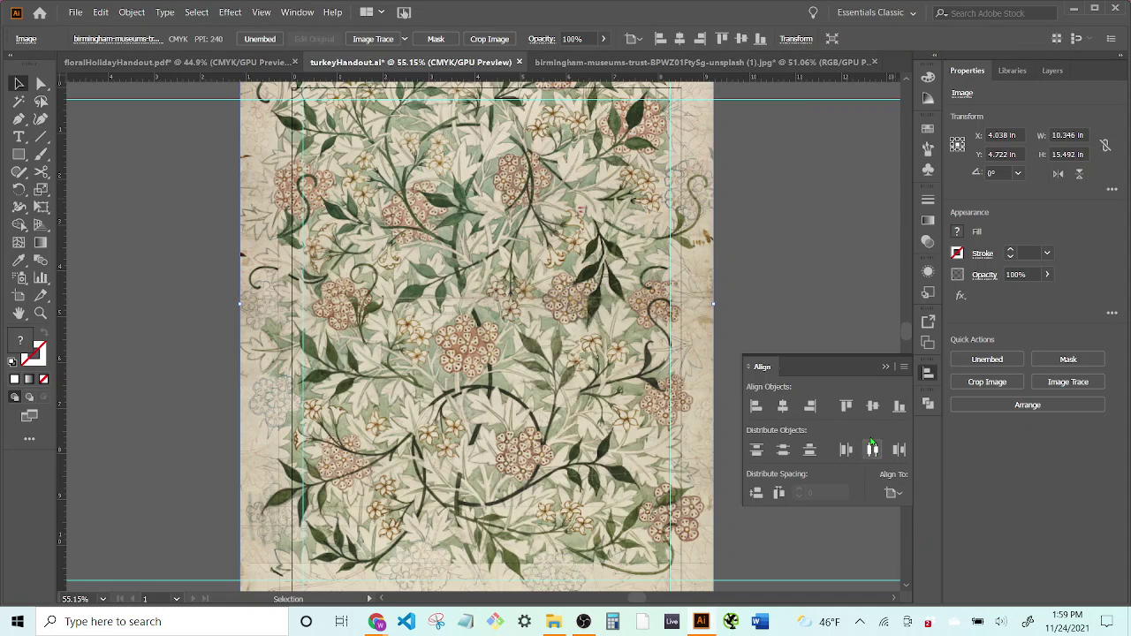
click(872, 408)
click(782, 407)
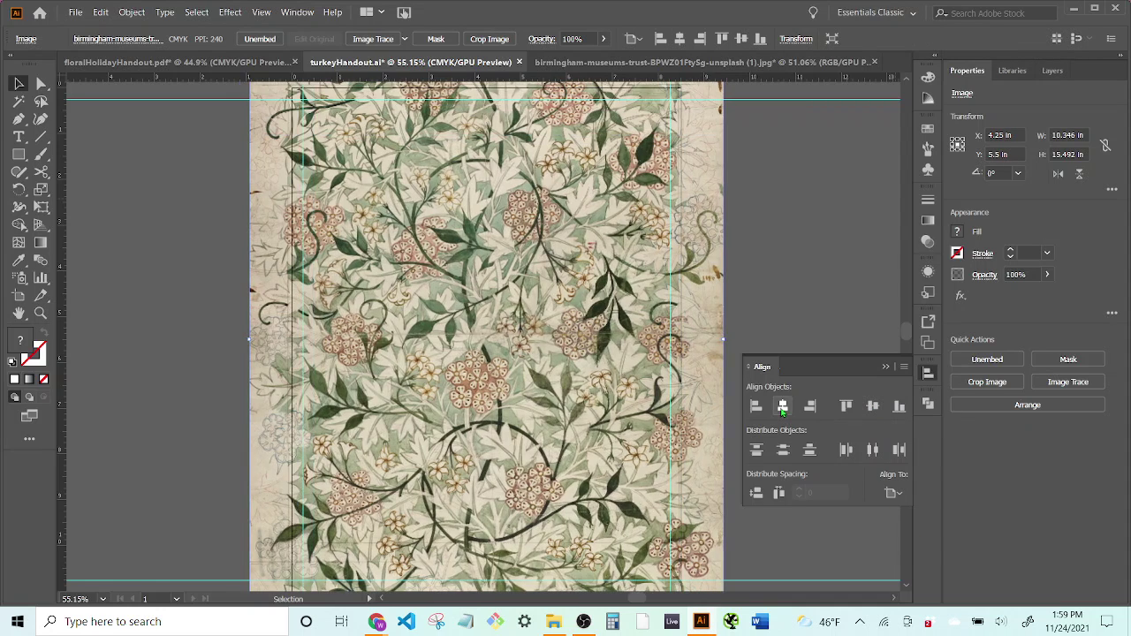
click(801, 223)
Reselect the floral image and confirm alignment is relative to the artboard
click(297, 11)
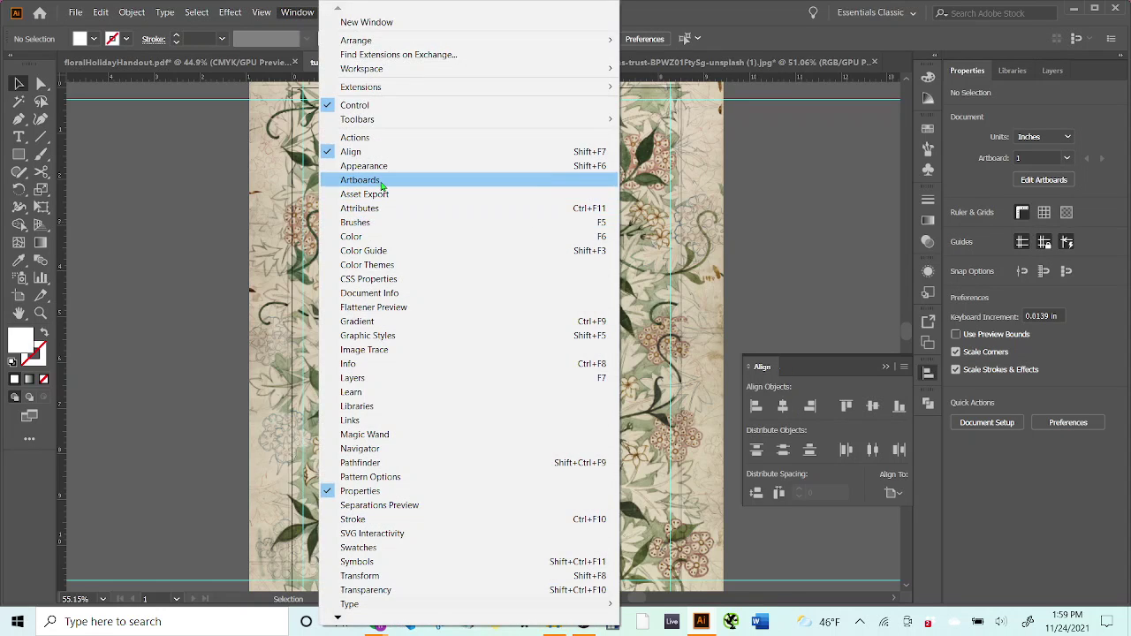
click(887, 194)
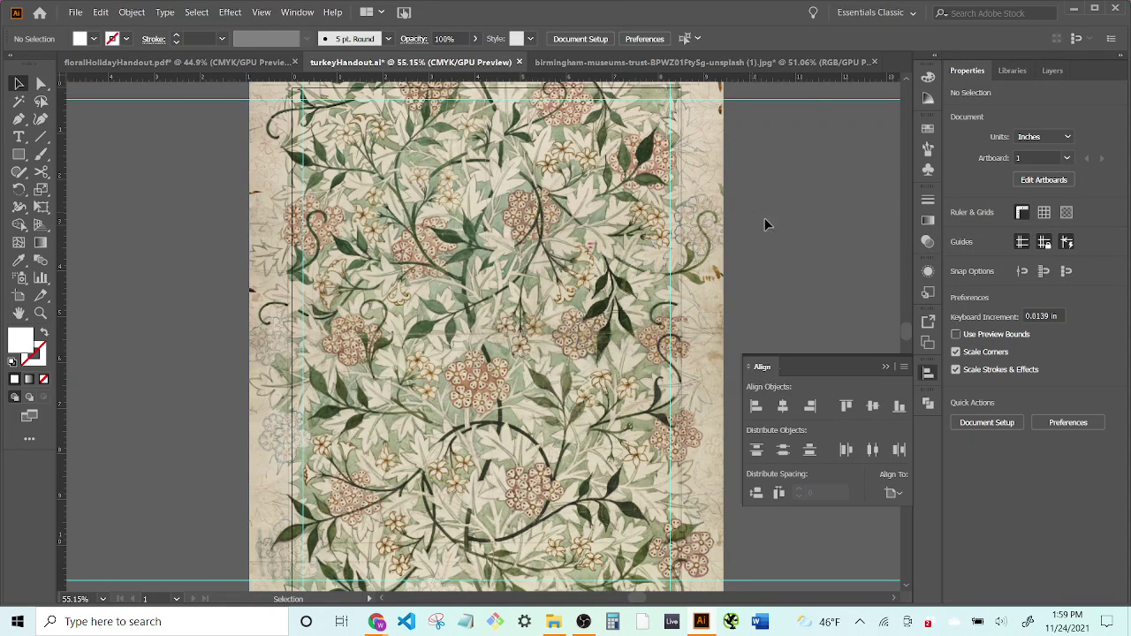
click(577, 248)
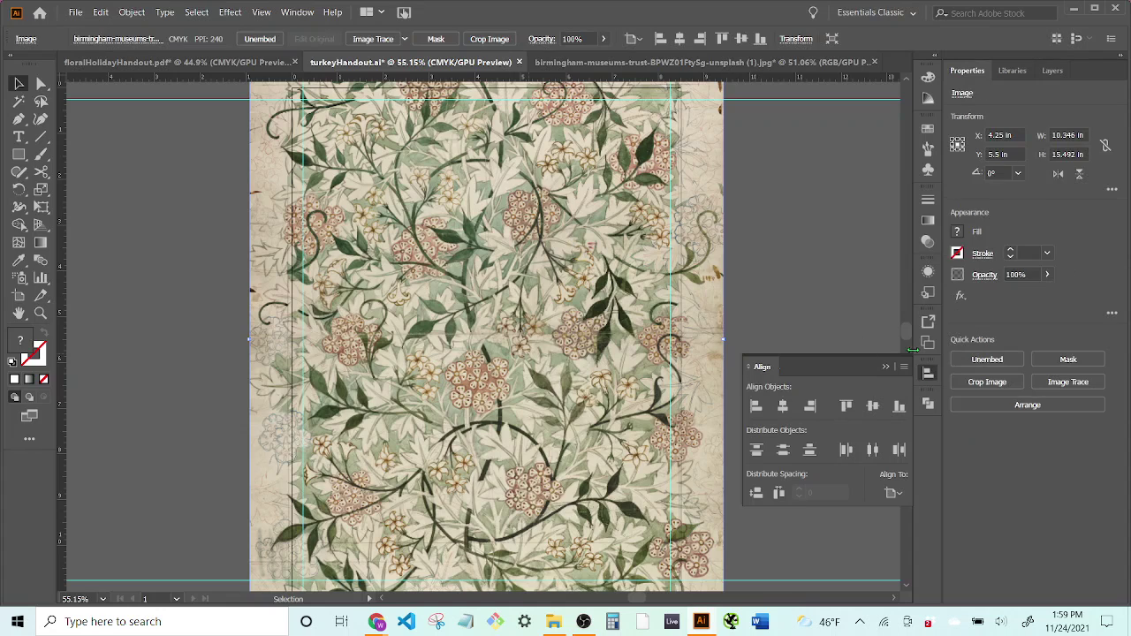
click(634, 38)
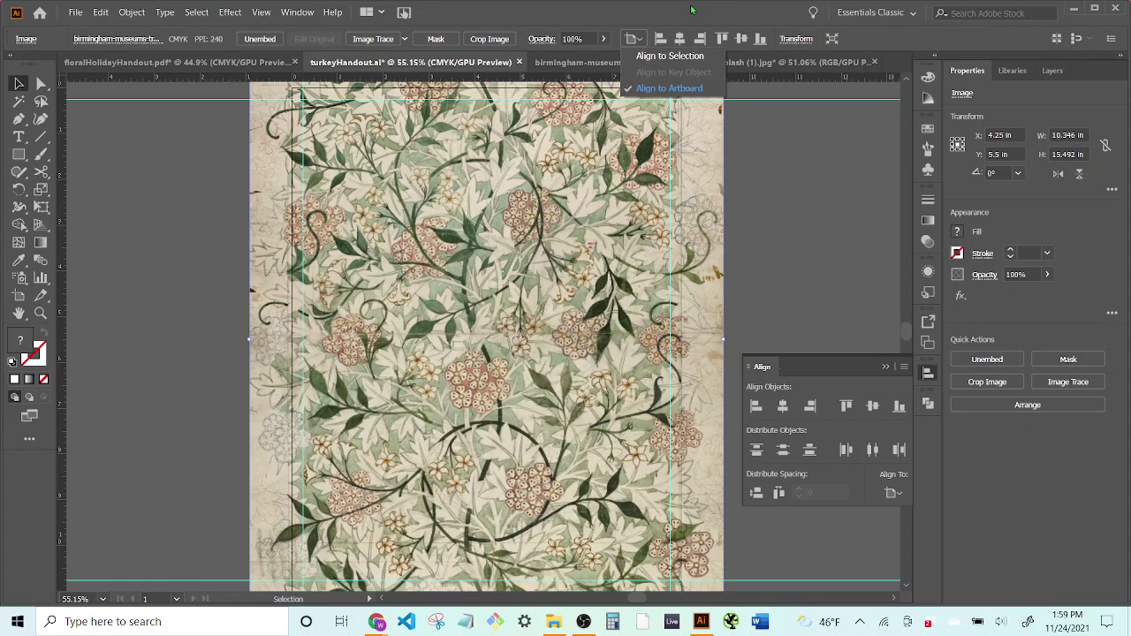
click(692, 8)
click(892, 368)
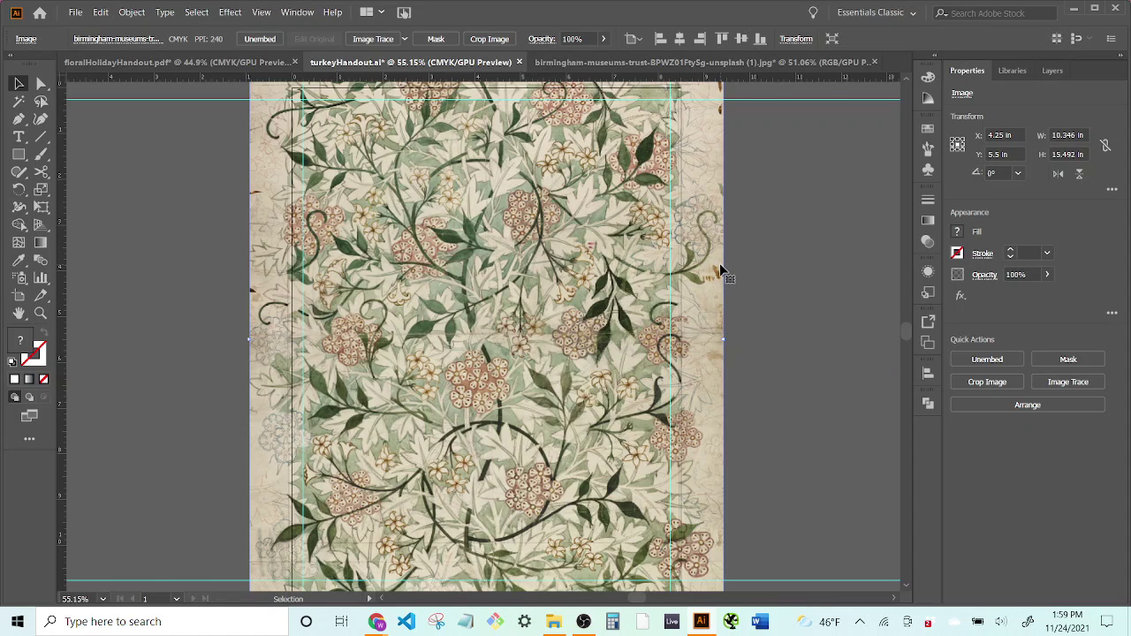
Zoom out to frame the whole handout artboard
key(ctrl+0)
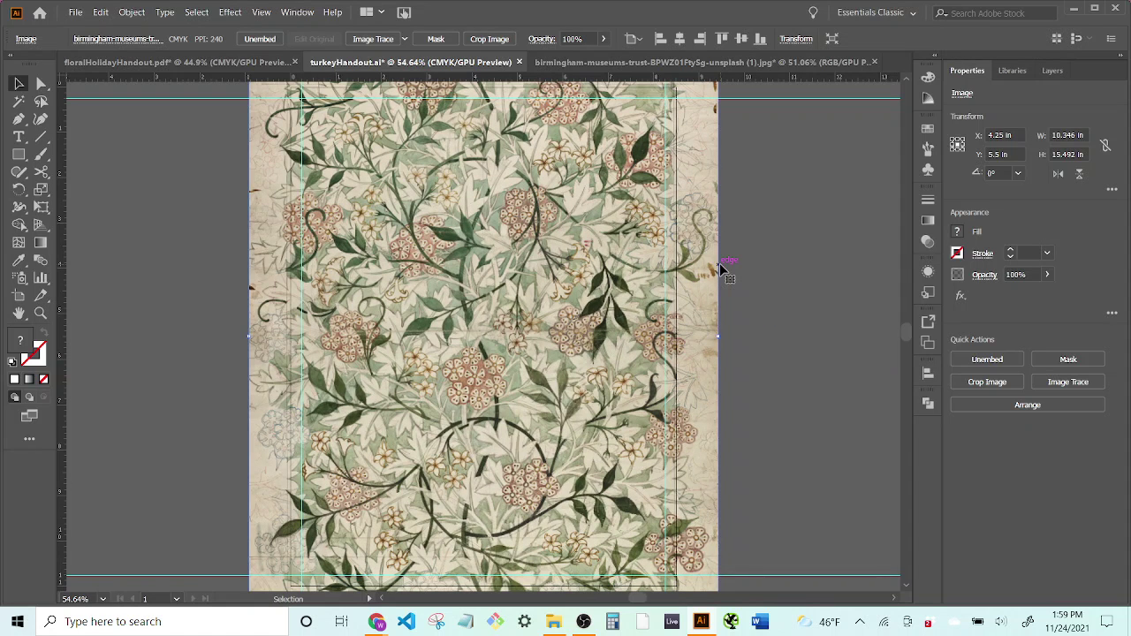
key(z)
drag(721, 270, 654, 272)
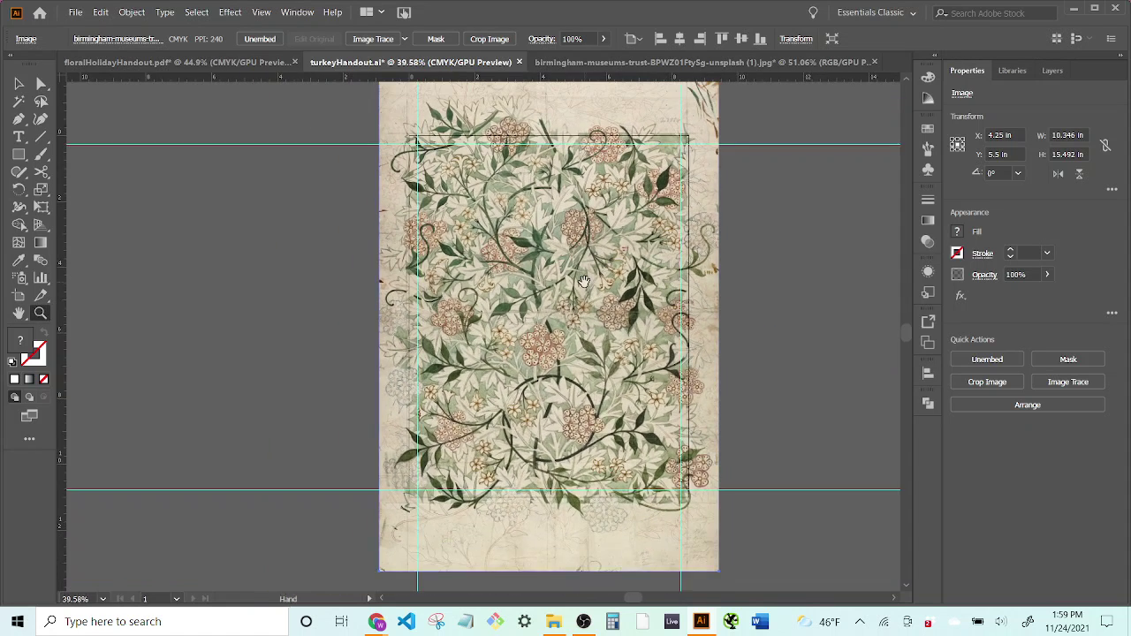
drag(583, 283, 510, 286)
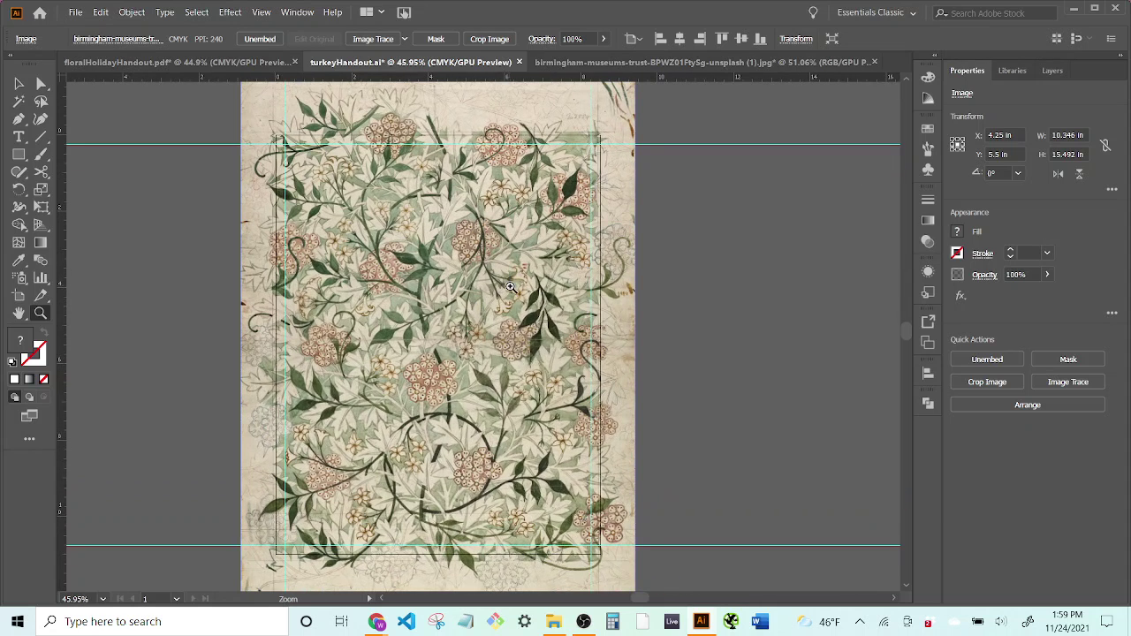
key(m)
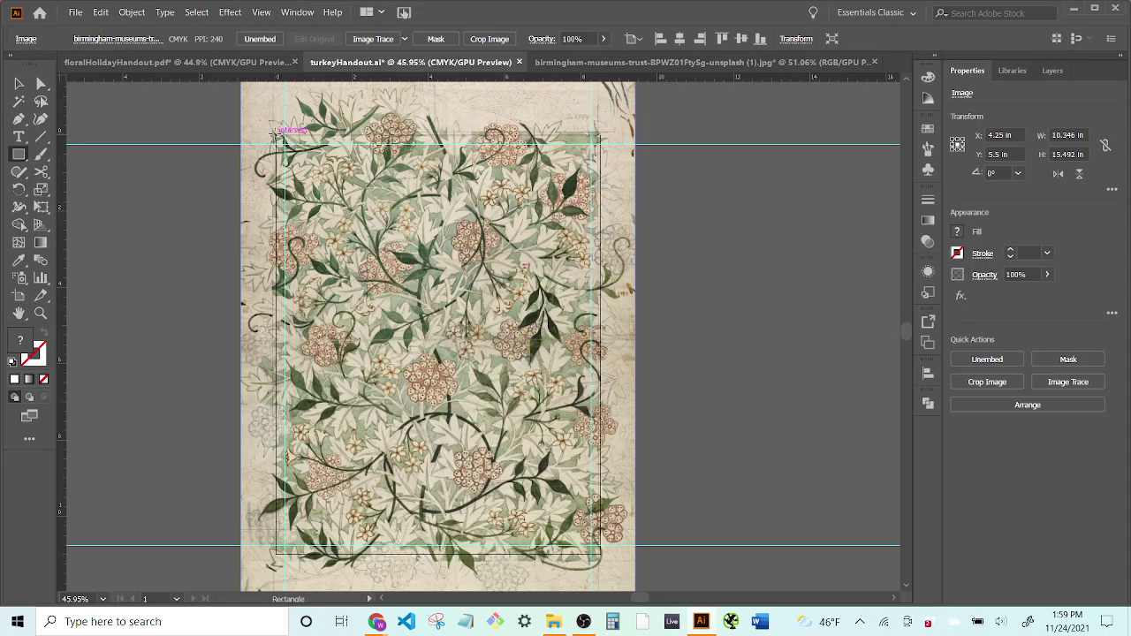
Clip the floral image with a rectangle drawn over the whole artboard using Make Clipping Mask
drag(281, 133, 600, 553)
key(v)
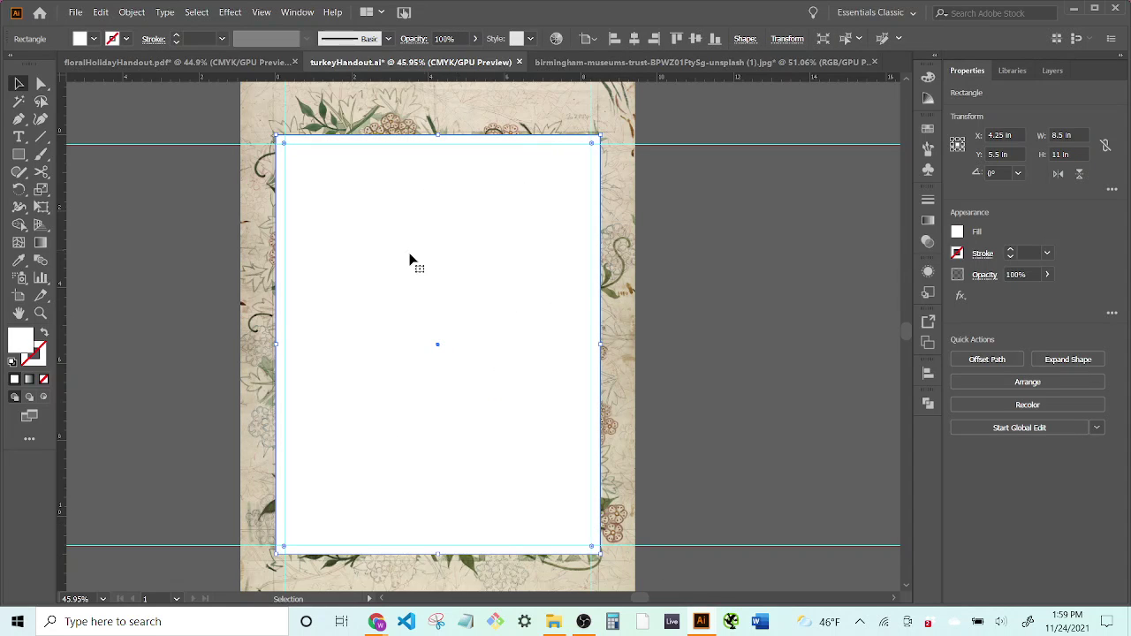
shift+click(531, 107)
right_click(530, 106)
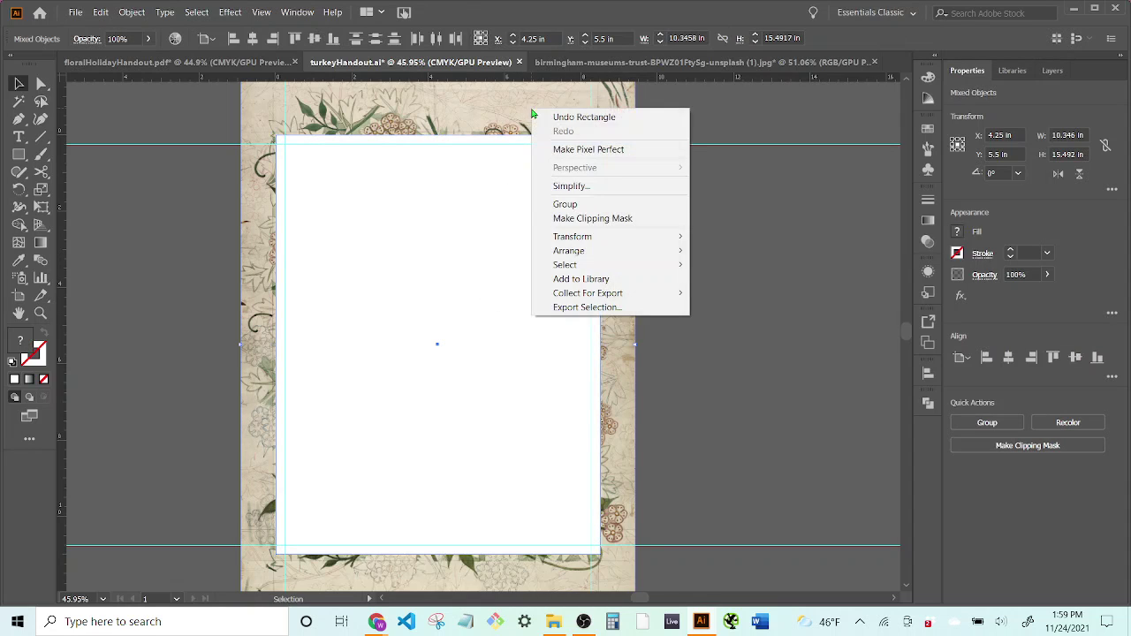
click(596, 227)
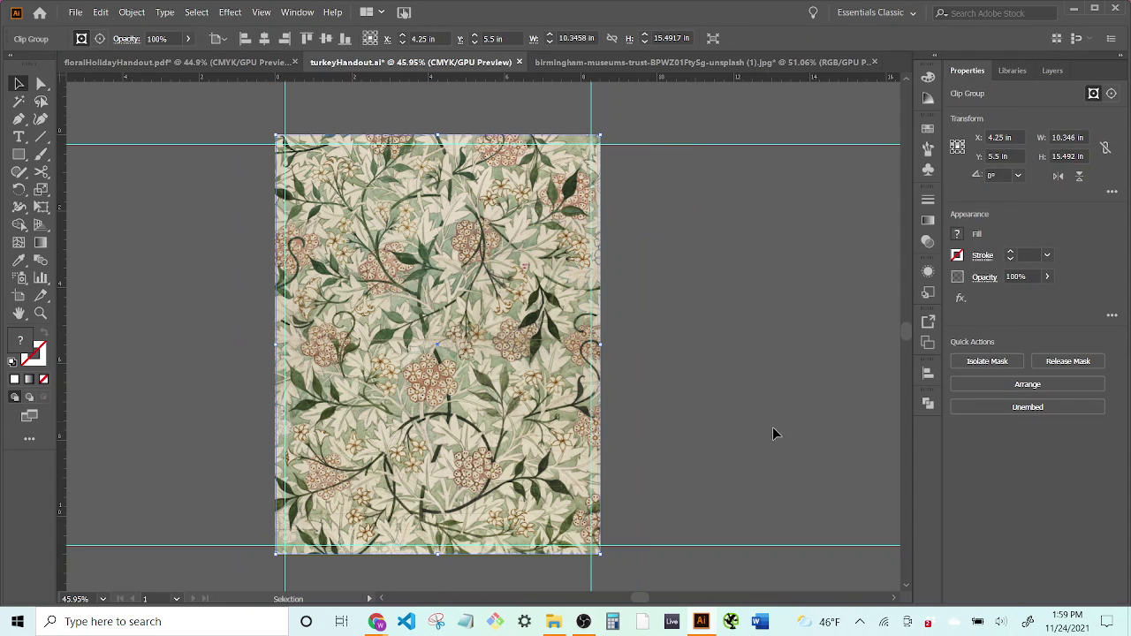
Draw a white rectangle 7 in wide and 9.5 in tall inside the floral border
click(782, 372)
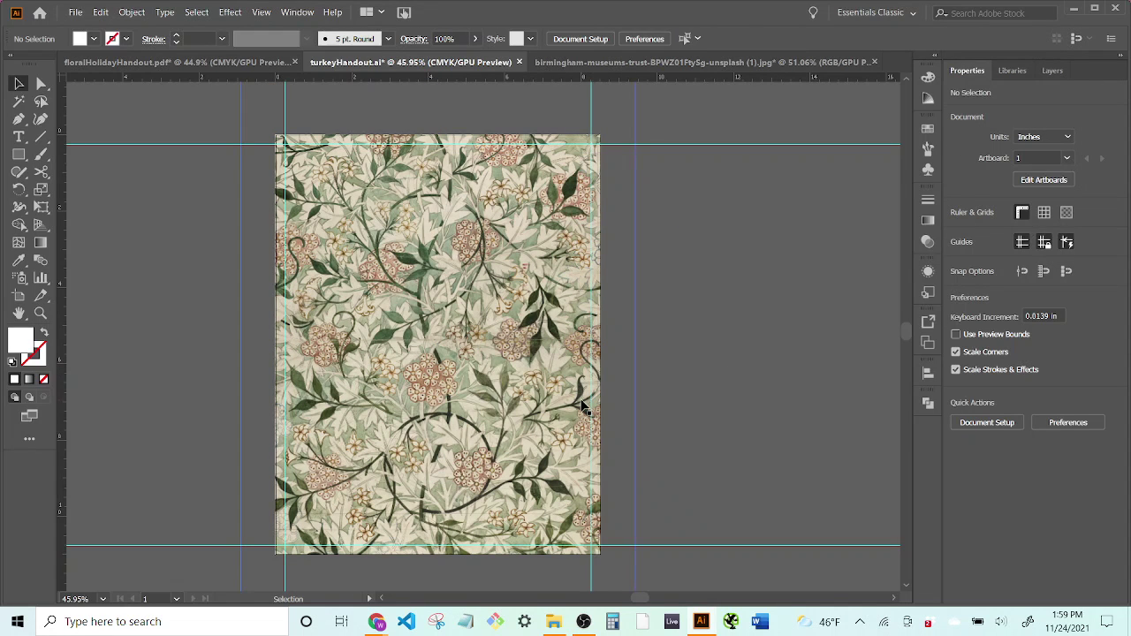
key(m)
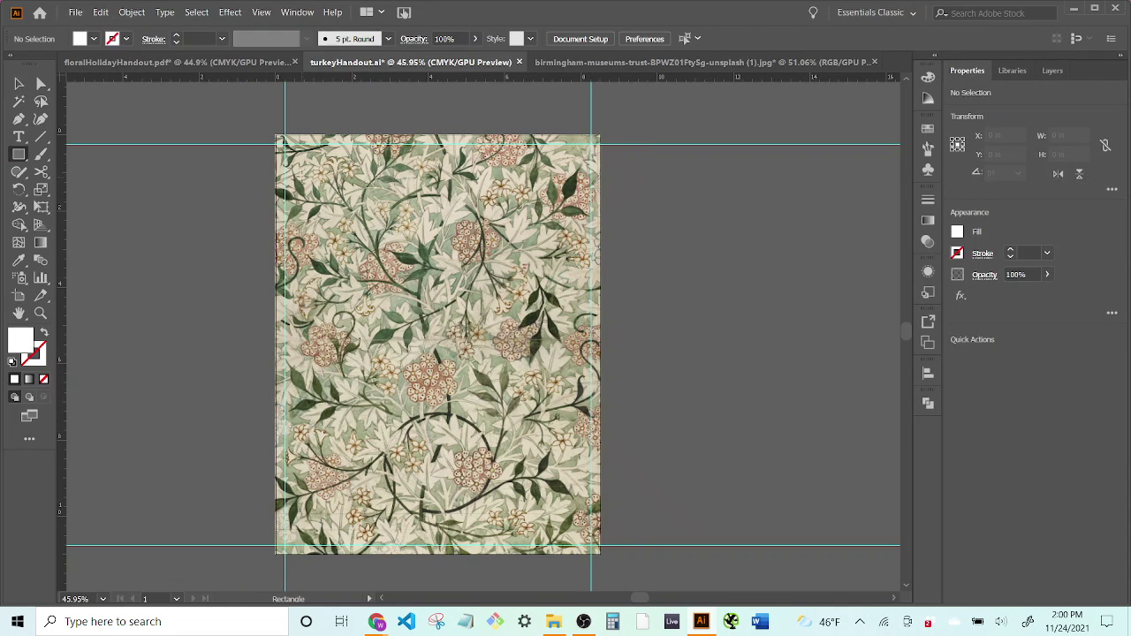
mouse_move(295, 160)
mouse_down()
mouse_move(433, 299)
mouse_move(550, 471)
mouse_move(564, 513)
mouse_up()
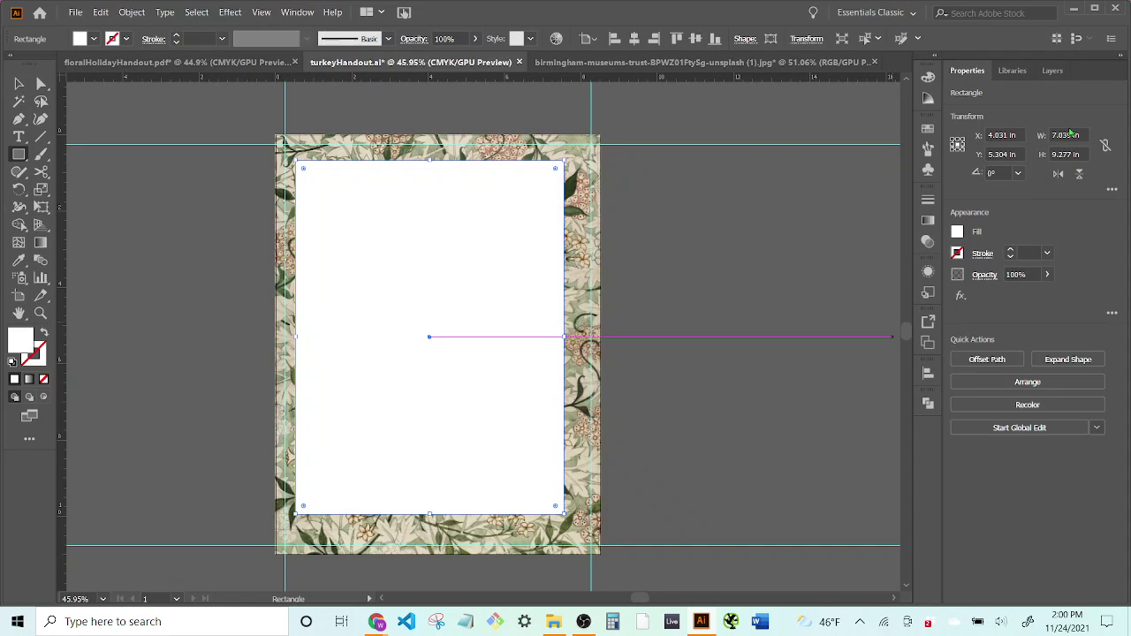
double_click(1064, 137)
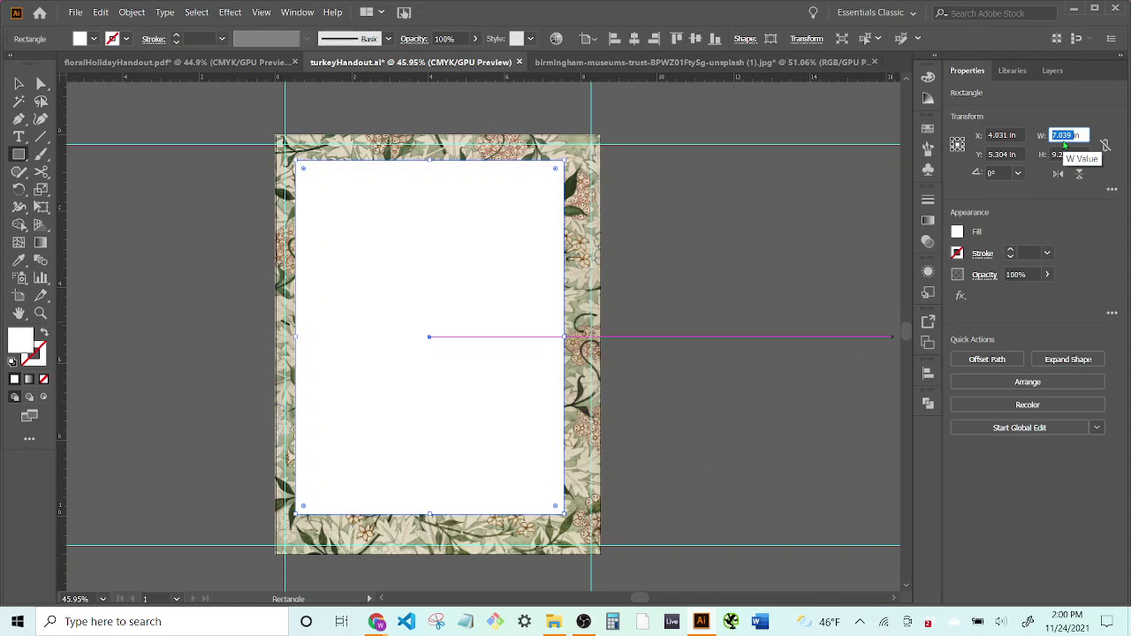
text(7)
double_click(1065, 153)
text(9.5)
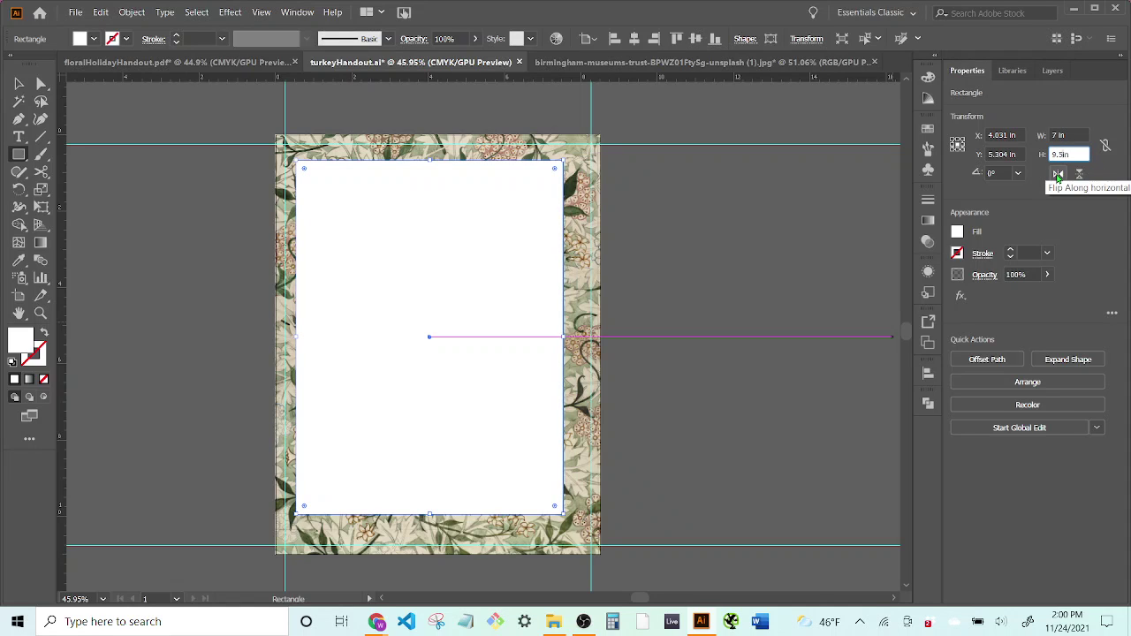
key(Return)
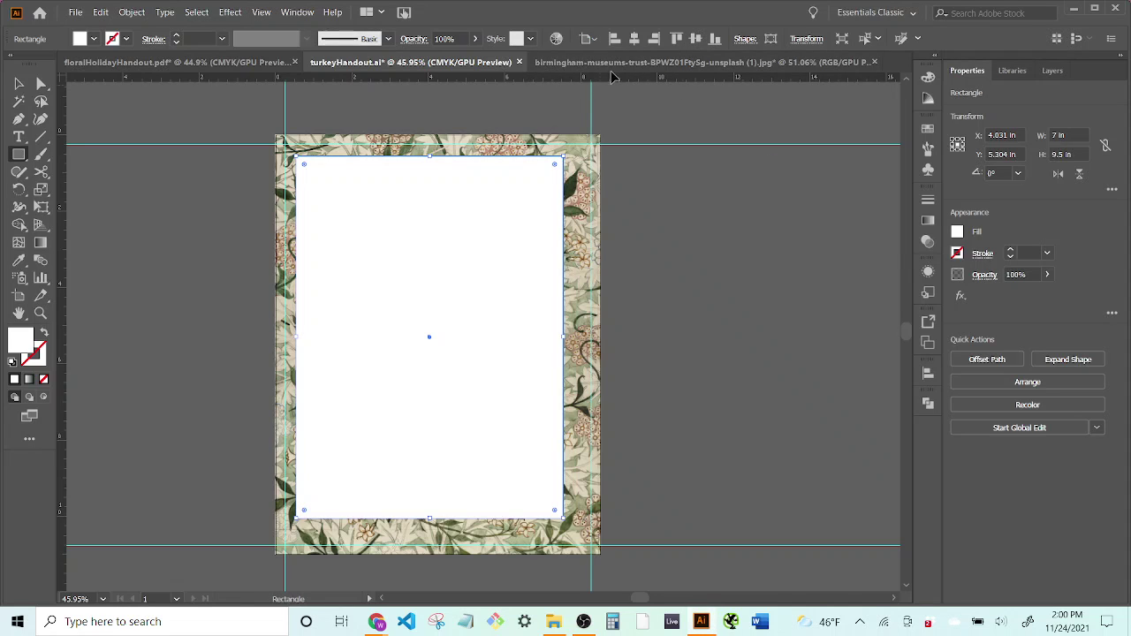
Center the white rectangle on the page, select it with the floral image, and show Layers
click(634, 39)
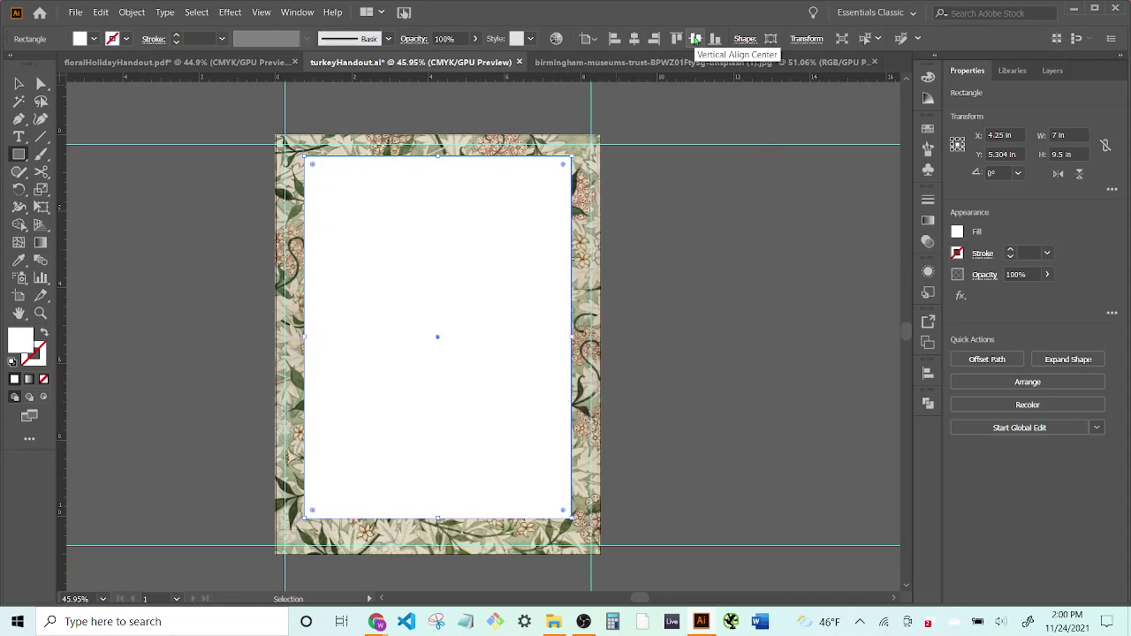
click(695, 39)
key(v)
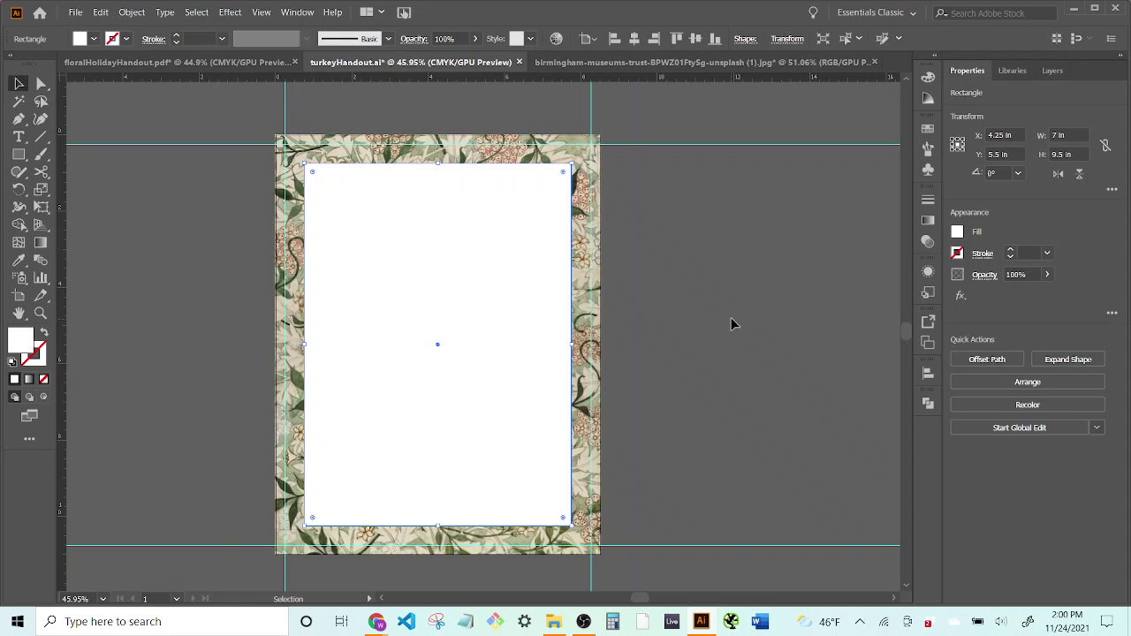
click(733, 317)
click(584, 179)
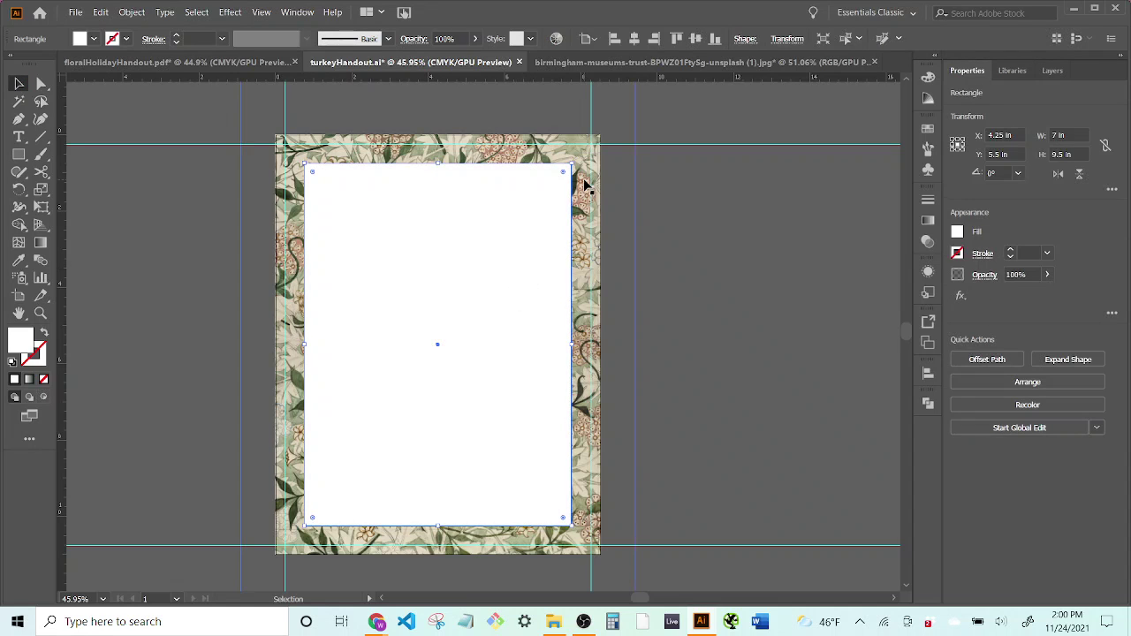
shift+click(584, 180)
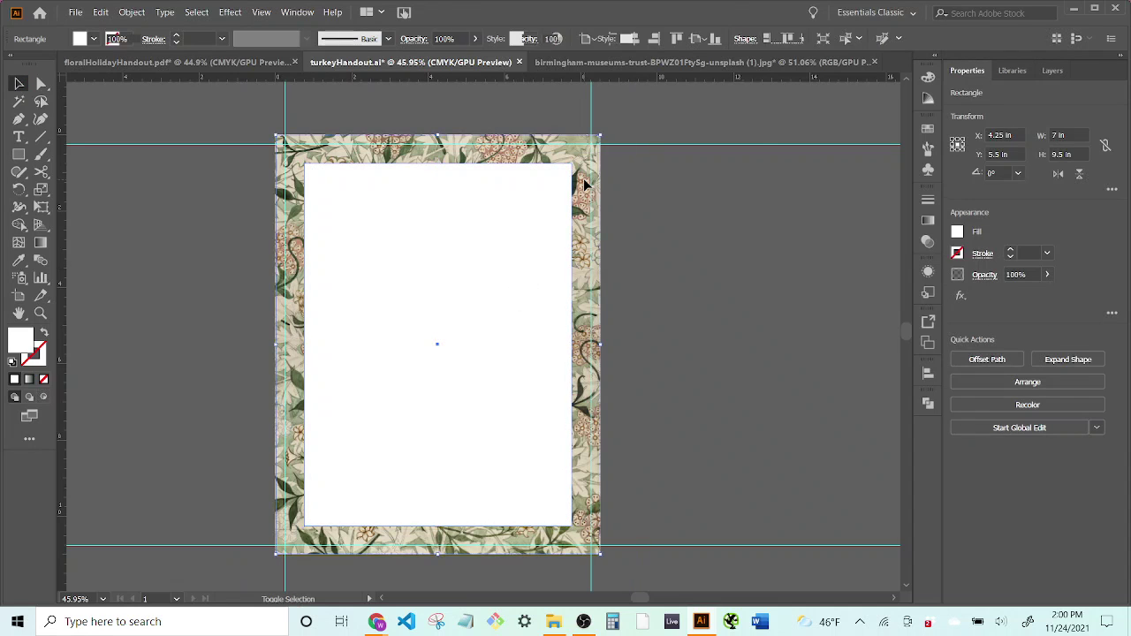
click(1051, 70)
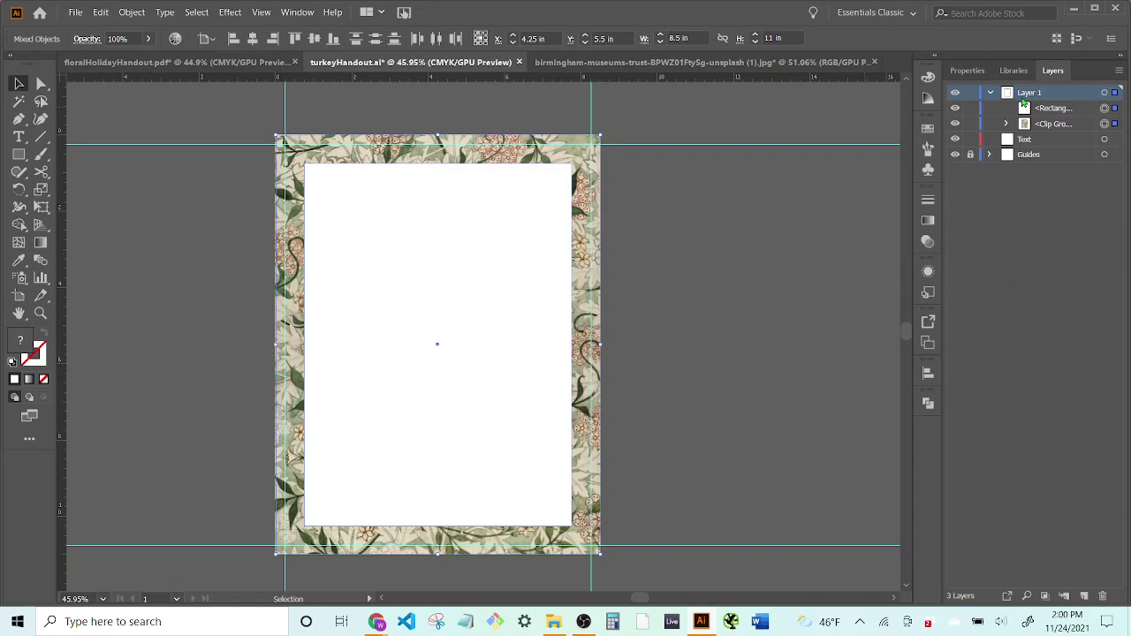
Rename Layer 1 to Background, lock it, and move it beneath the Text layer
double_click(1023, 99)
text(Background)
key(Return)
click(971, 93)
click(989, 92)
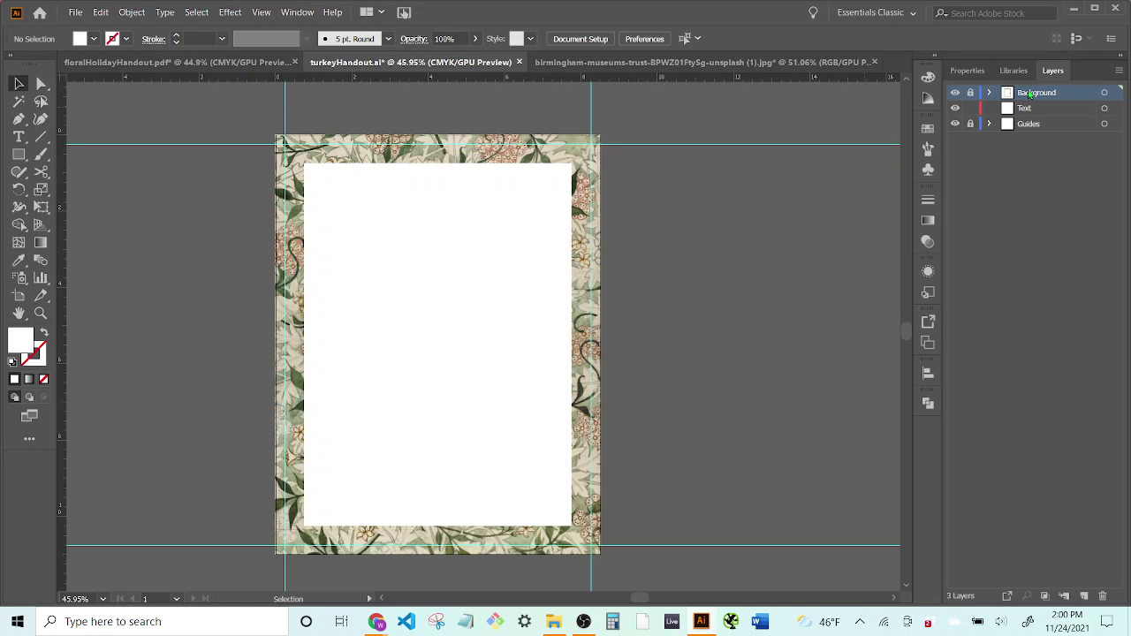
drag(1029, 94, 1031, 118)
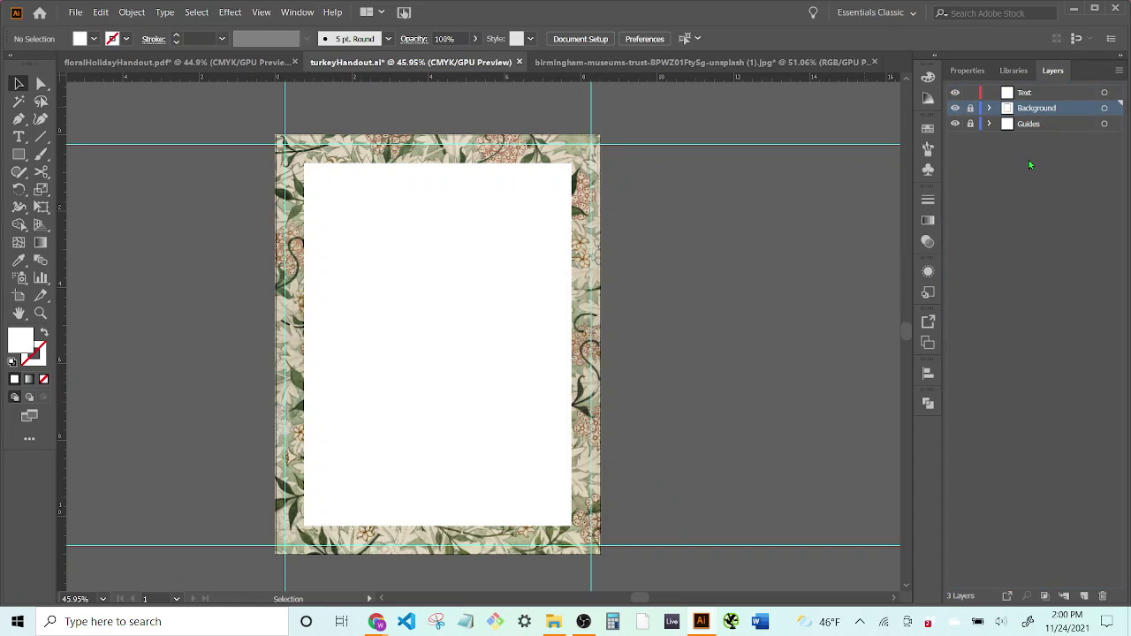
click(1024, 93)
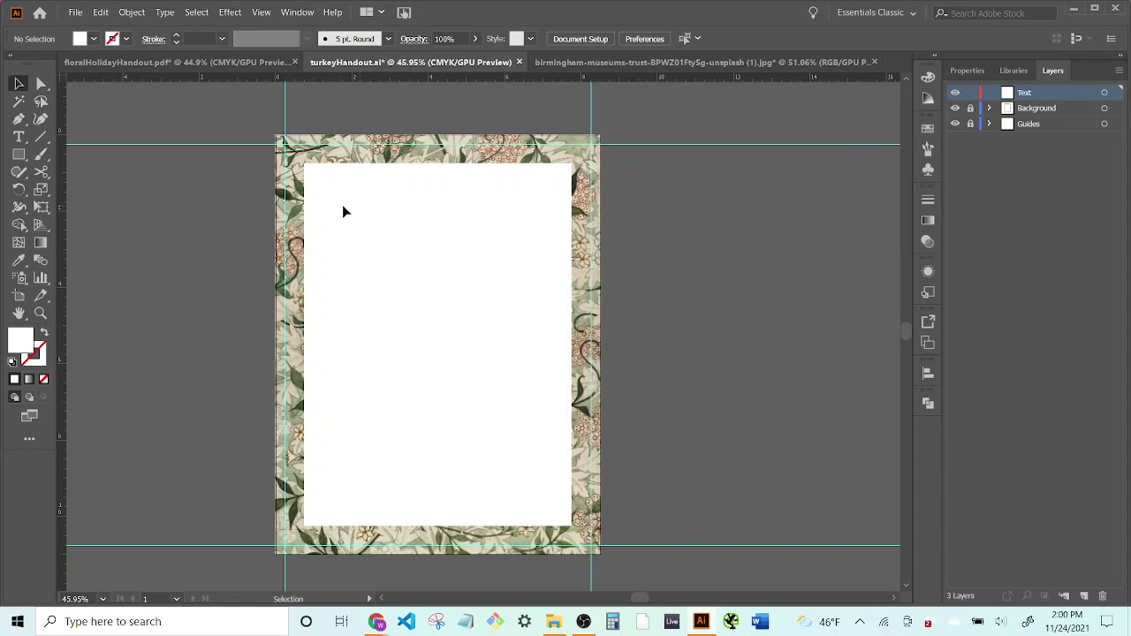
Create a top text frame set to Daisy Script, 70 pt, center-aligned
key(t)
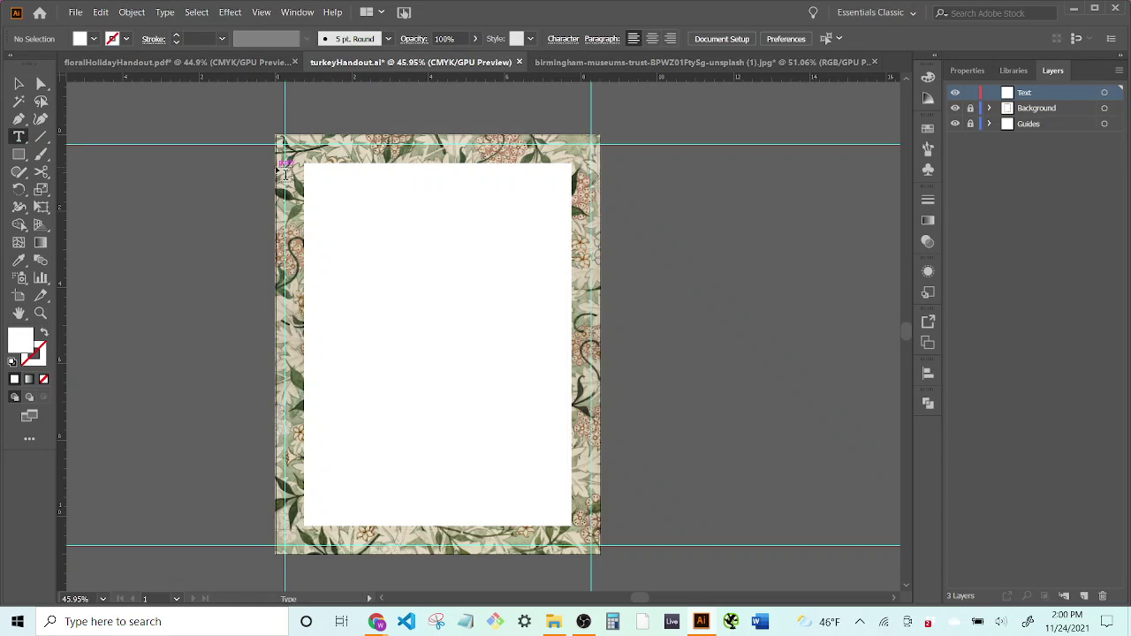
drag(282, 171, 609, 217)
click(974, 75)
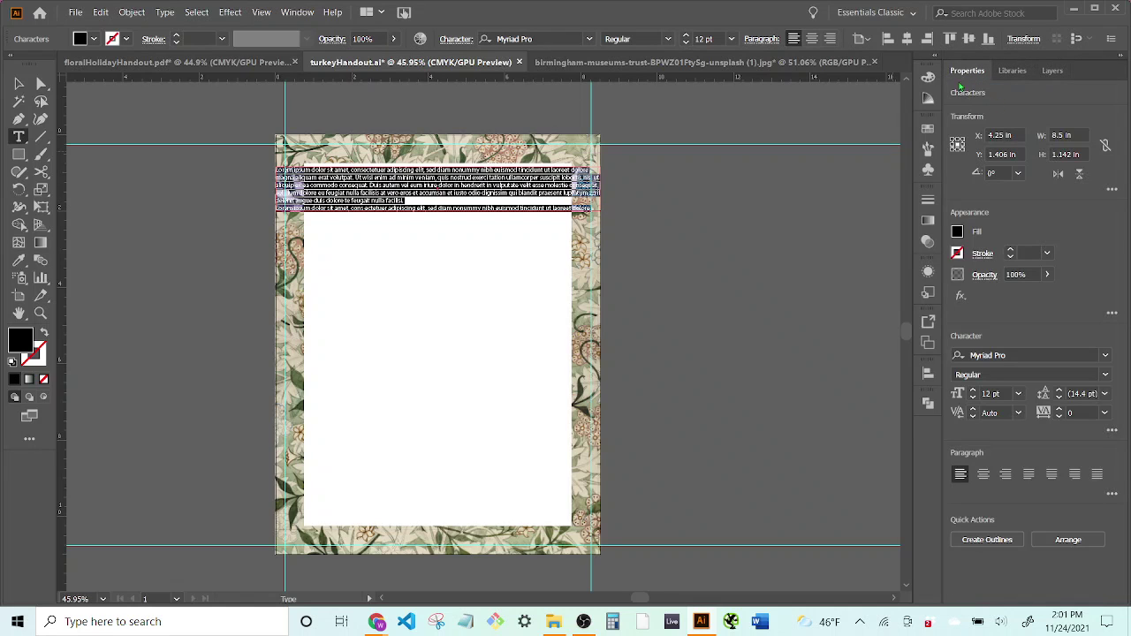
click(1107, 356)
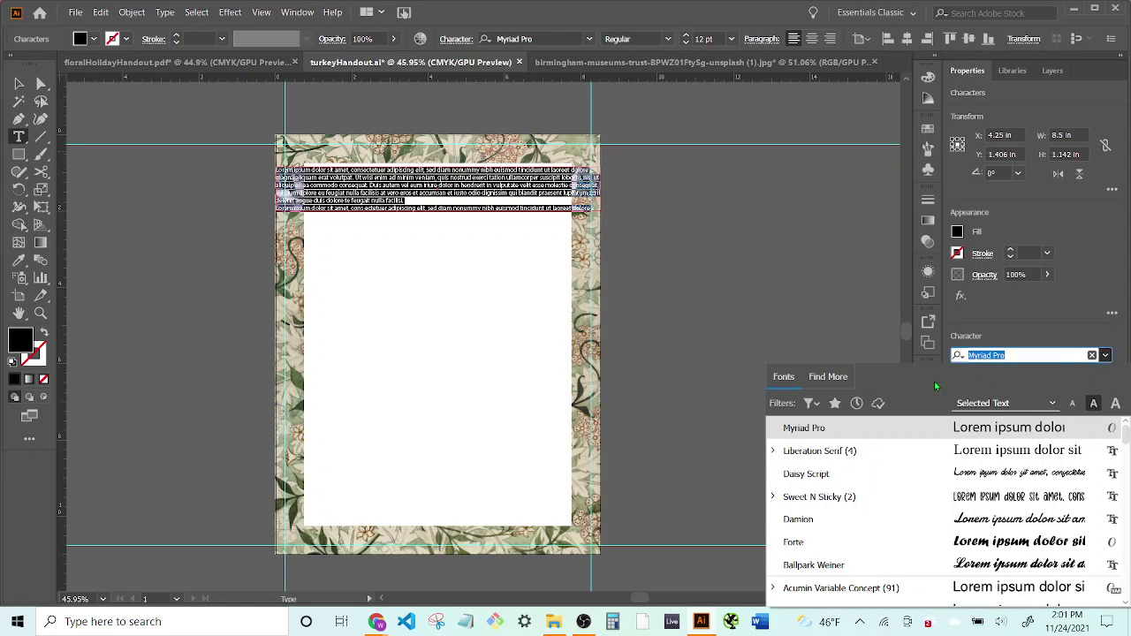
text(daisy)
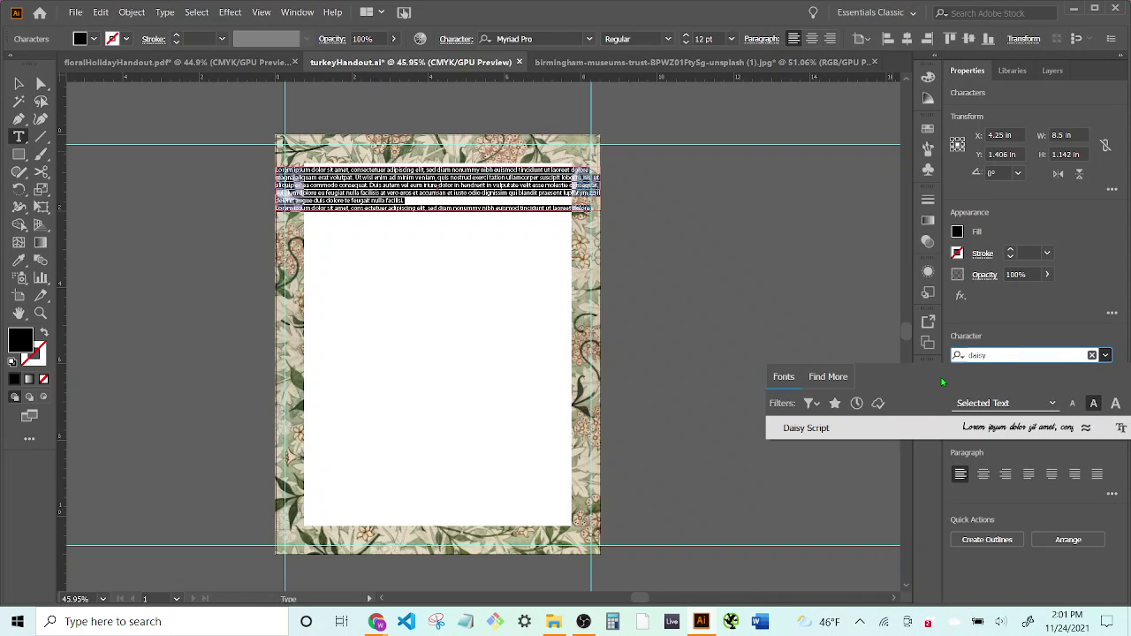
click(860, 427)
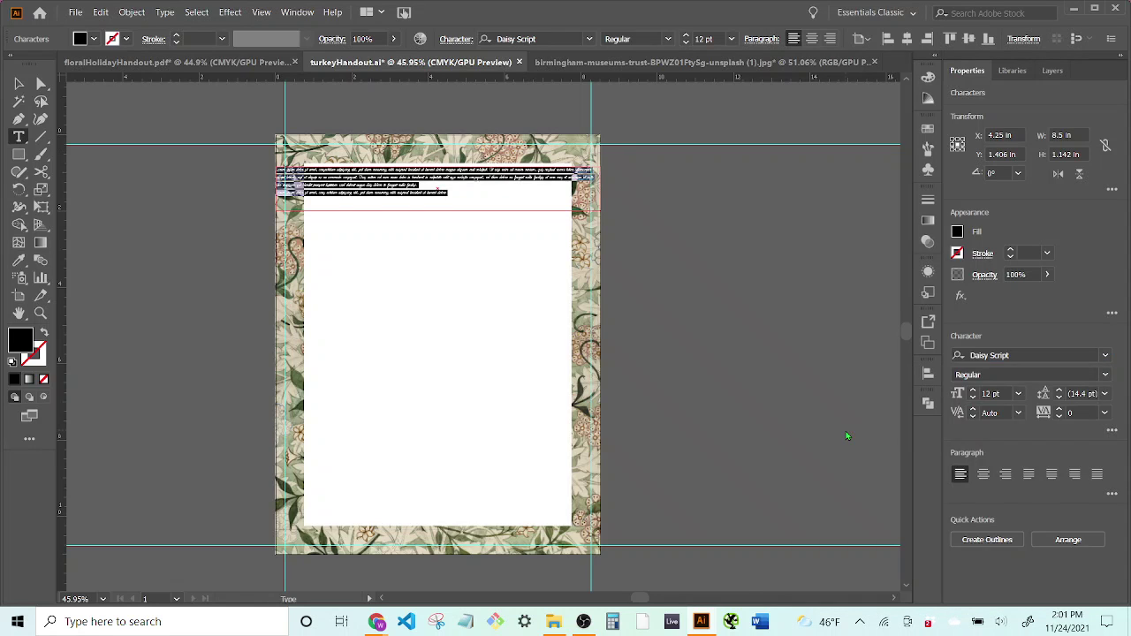
click(1019, 394)
click(1036, 380)
click(973, 398)
click(973, 398)
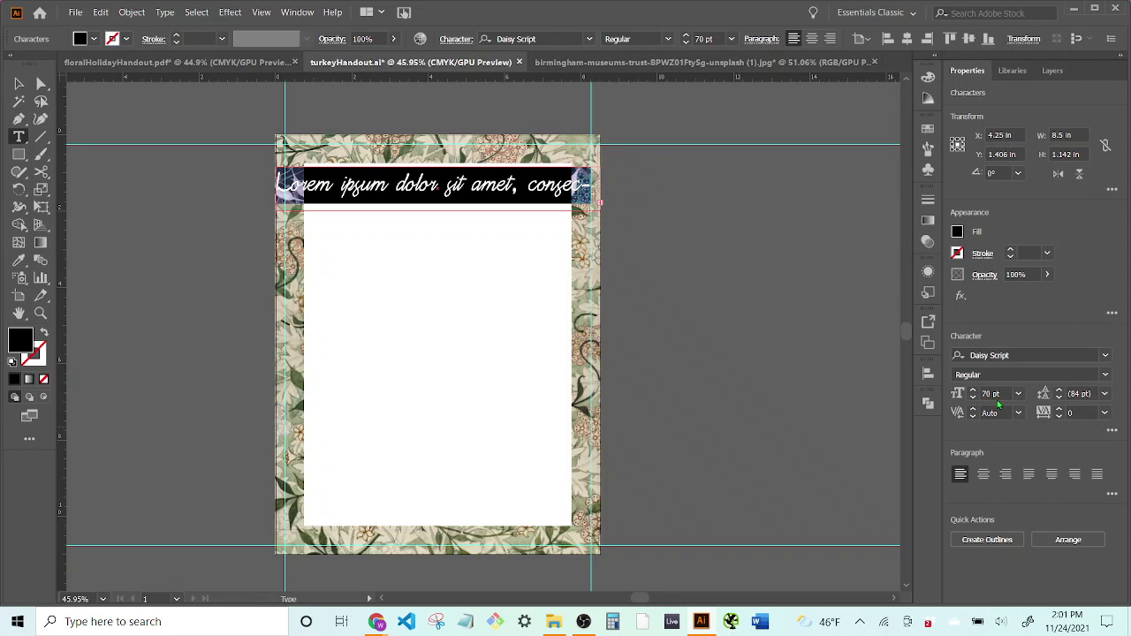
click(983, 475)
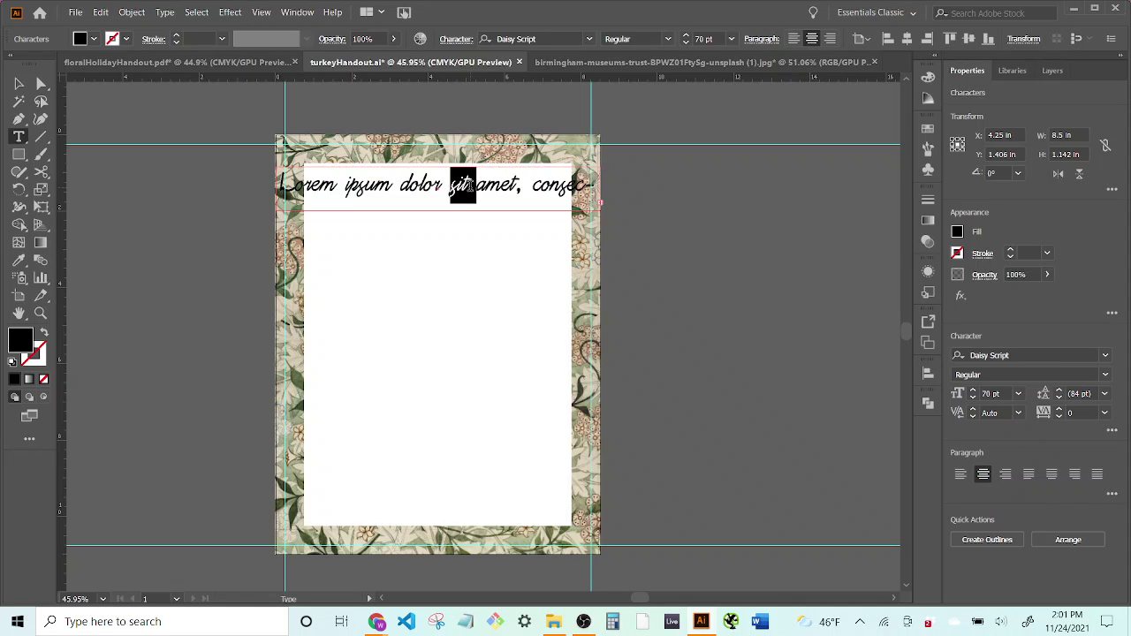
Replace the placeholder text with the heading 'Thanksgiving Holiday Hours'
triple_click(470, 184)
key(Home)
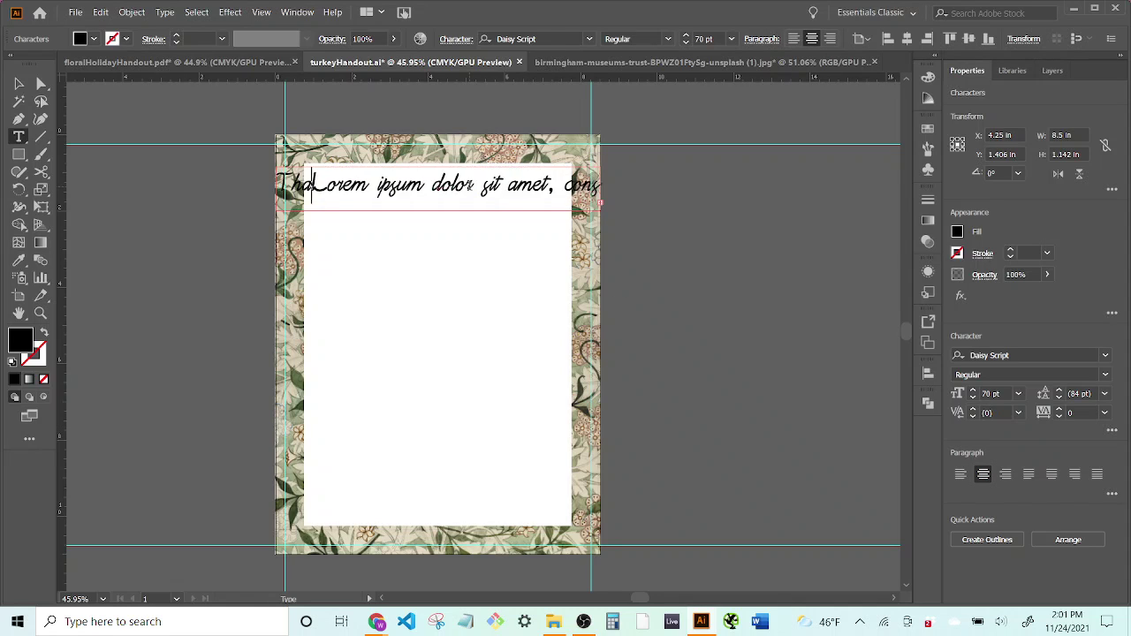
text(Thank)
triple_click(471, 186)
key(BackSpace)
text(Thanksgiving Holiday Hours)
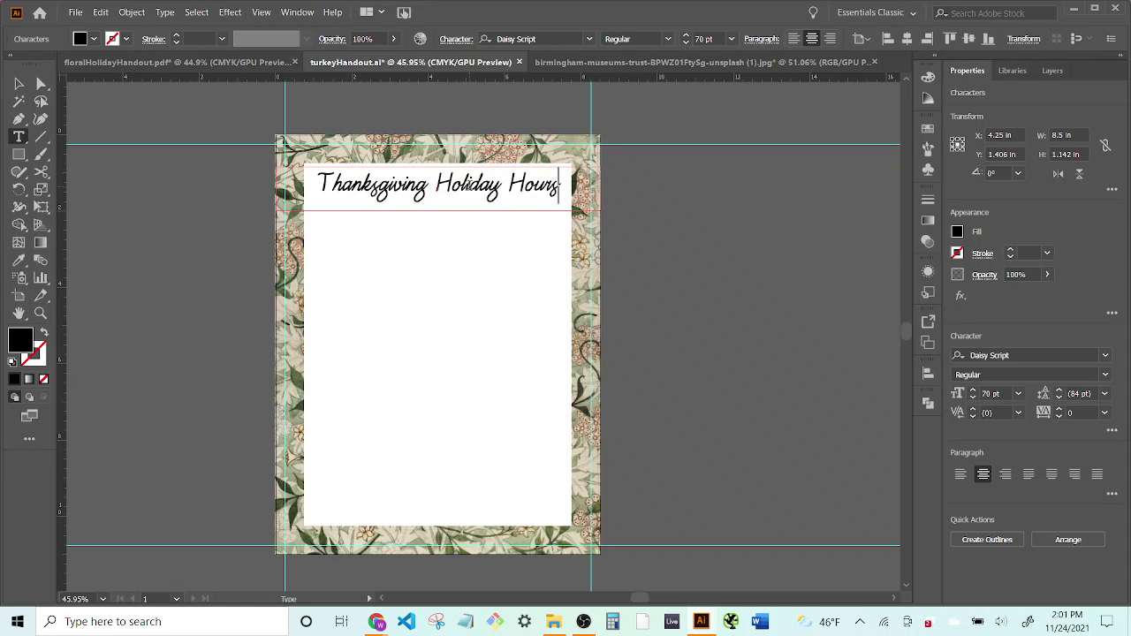
key(ctrl+shift+a)
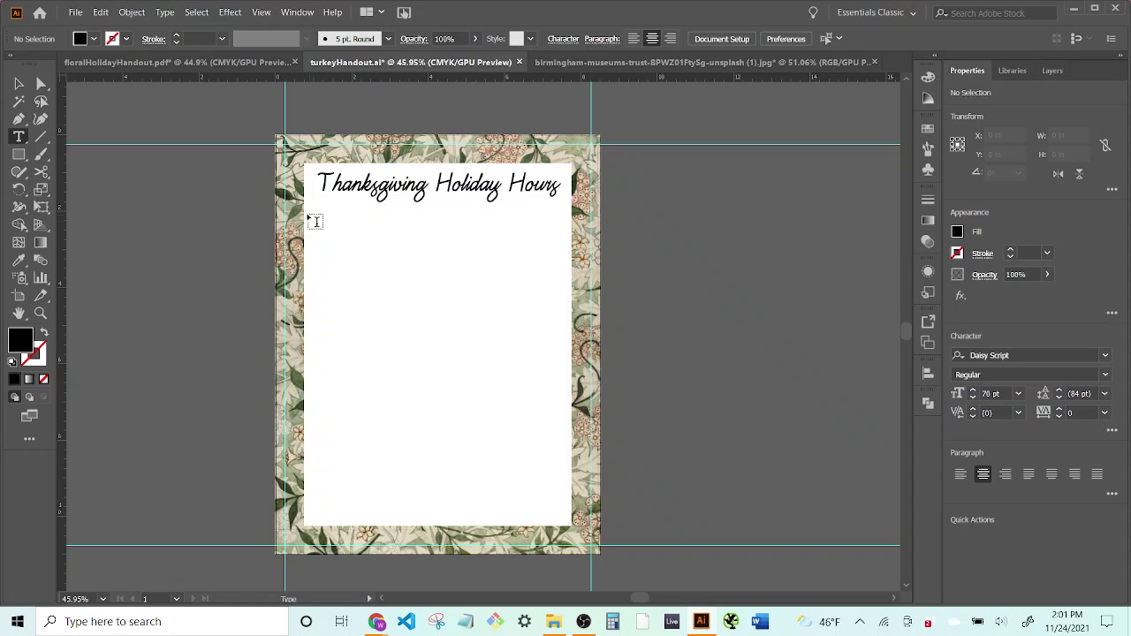
Draw a body text frame below the heading and add a test word 'thanksgiving' beside the page
drag(305, 216, 579, 531)
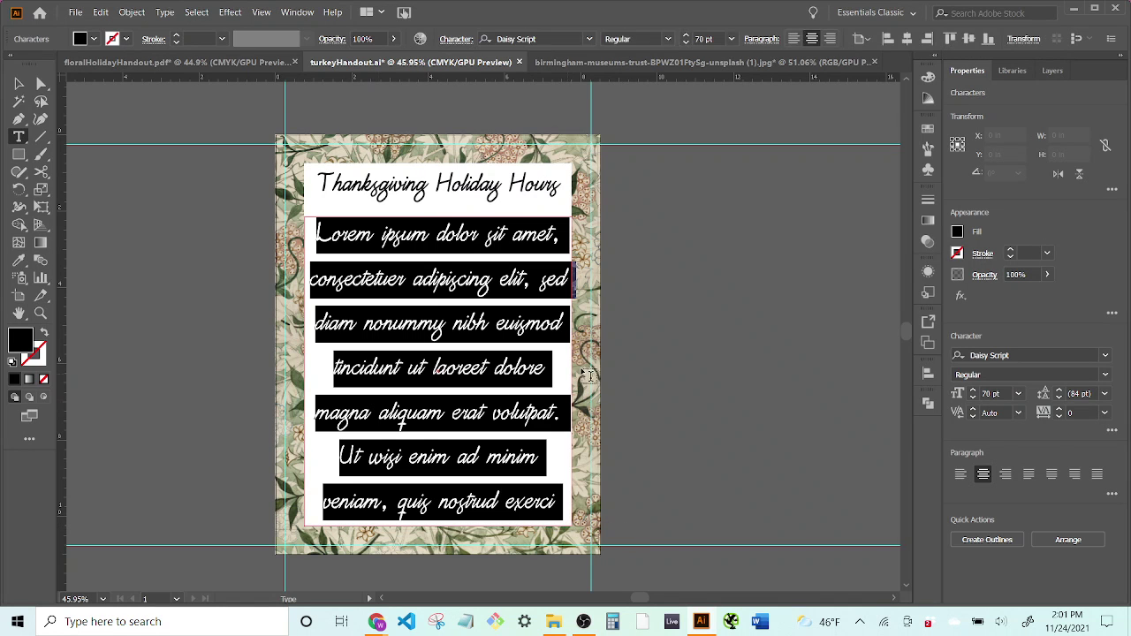
key(Escape)
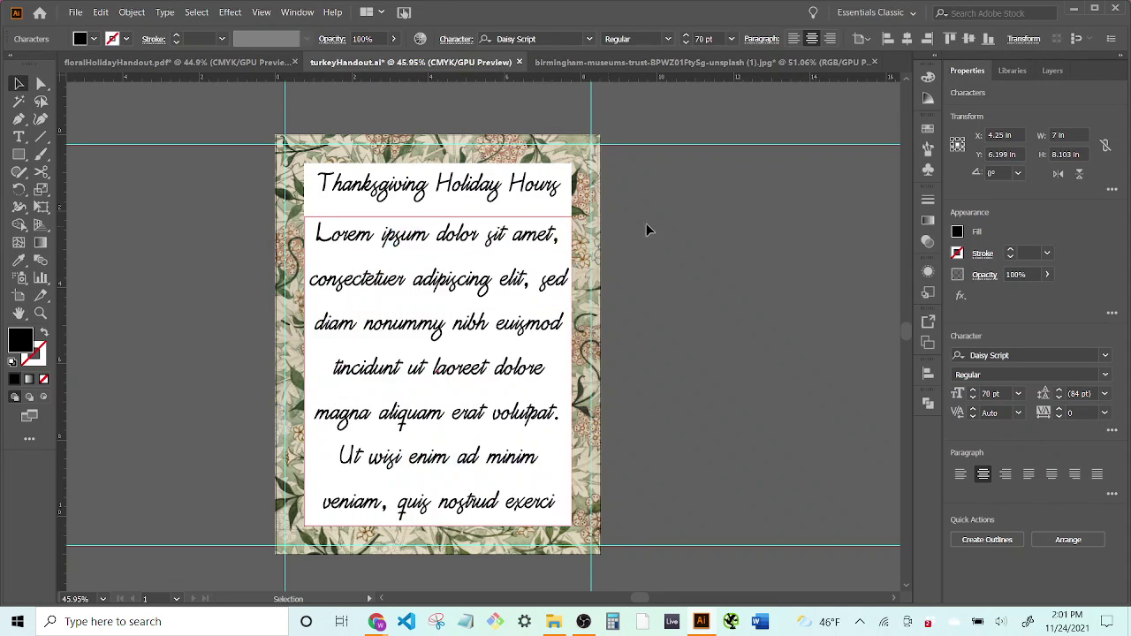
click(681, 191)
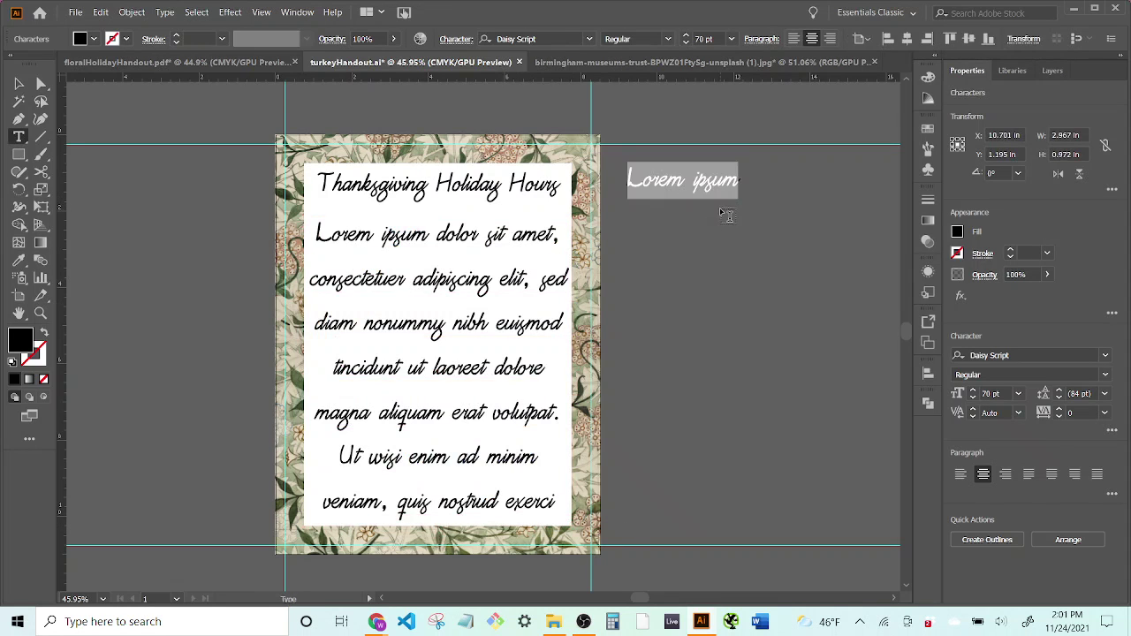
text(thanksgiving)
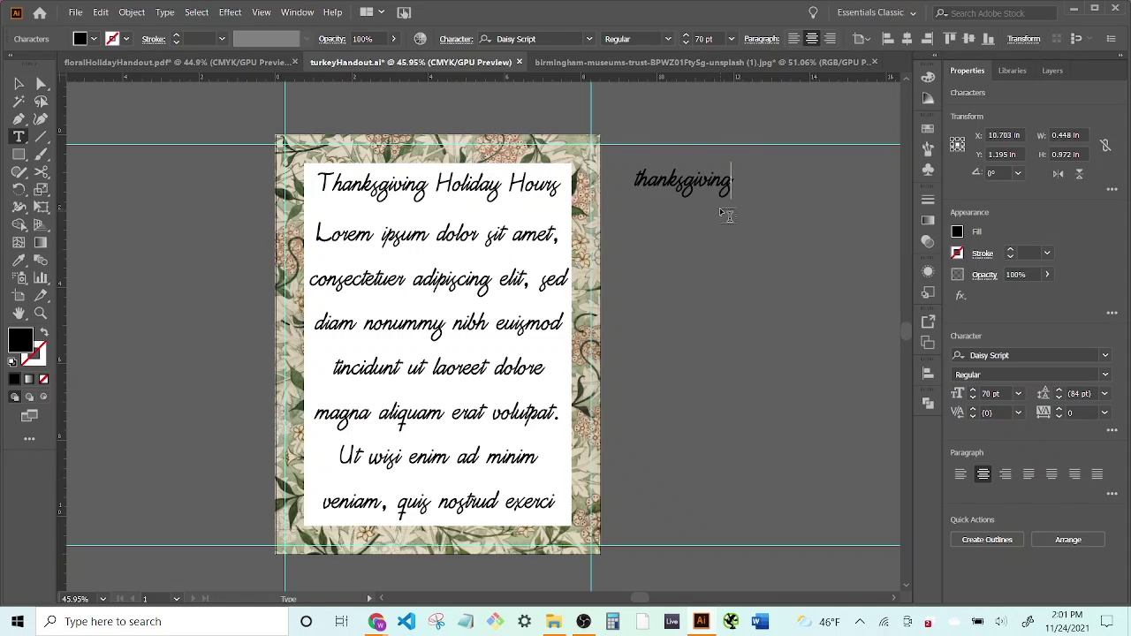
key(Escape)
click(725, 212)
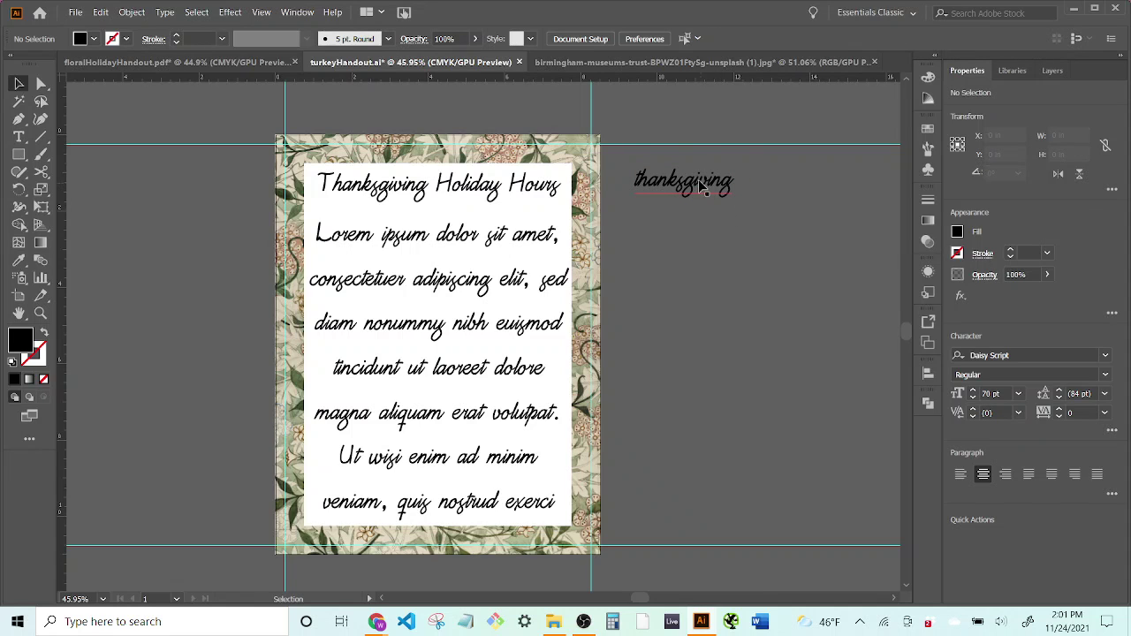
Resize and delete the 'thanksgiving' test text, then place the cursor in the body text
drag(685, 201, 688, 365)
drag(734, 263, 837, 264)
drag(766, 243, 767, 271)
drag(737, 393, 815, 302)
key(Delete)
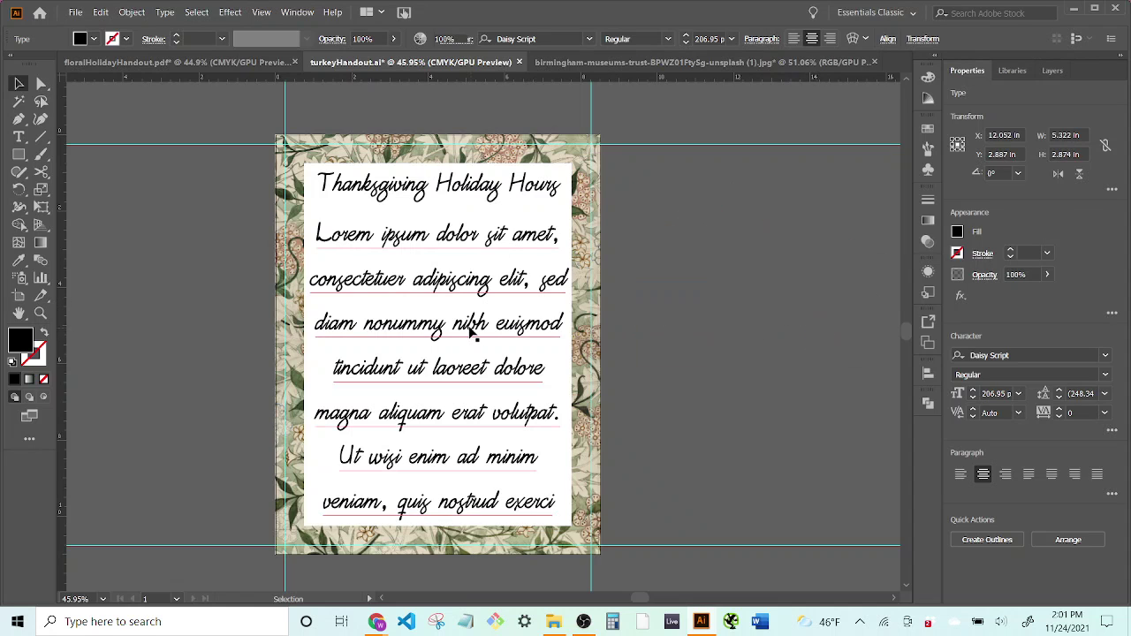
click(402, 301)
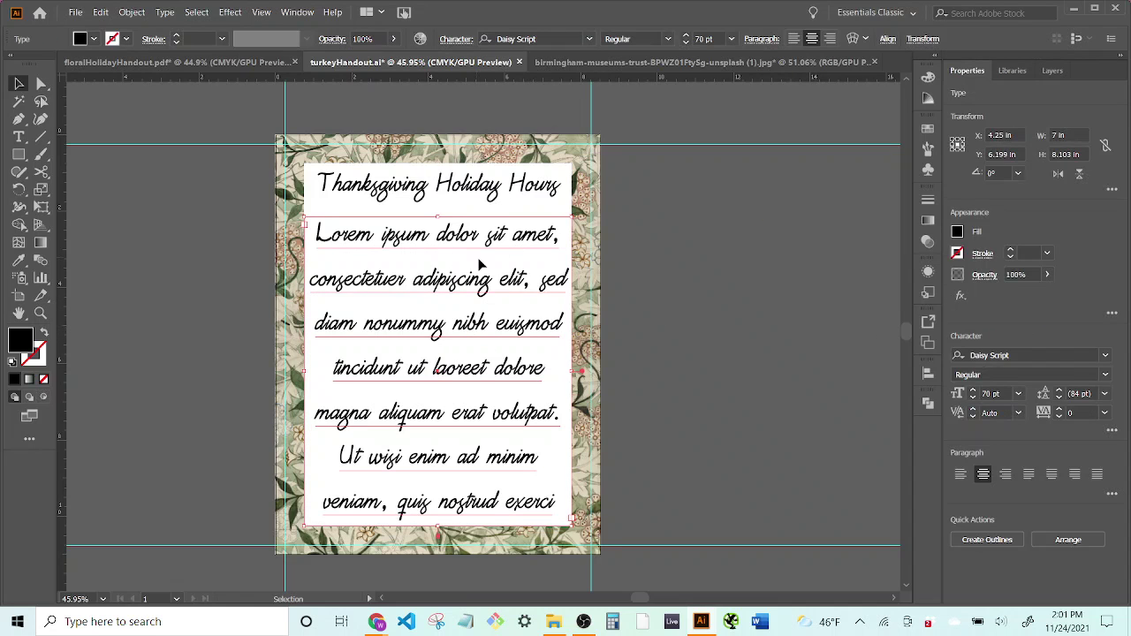
double_click(494, 316)
click(494, 325)
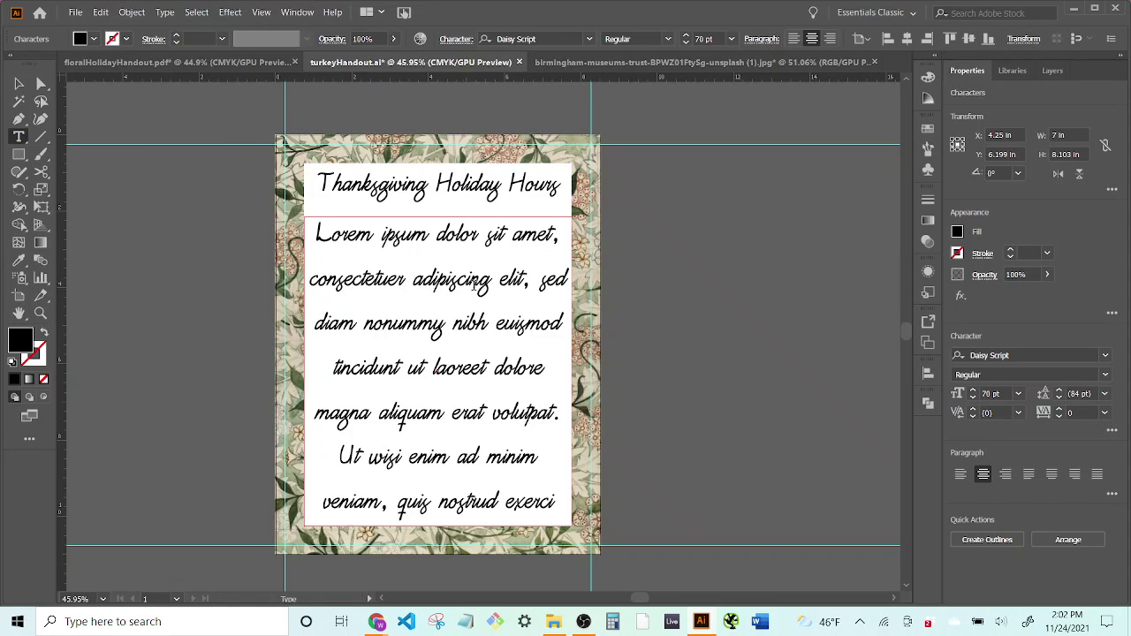
Clear the placeholder body text and set it to Liberation Serif Regular at 30 pt
key(ctrl)
key(ctrl+a)
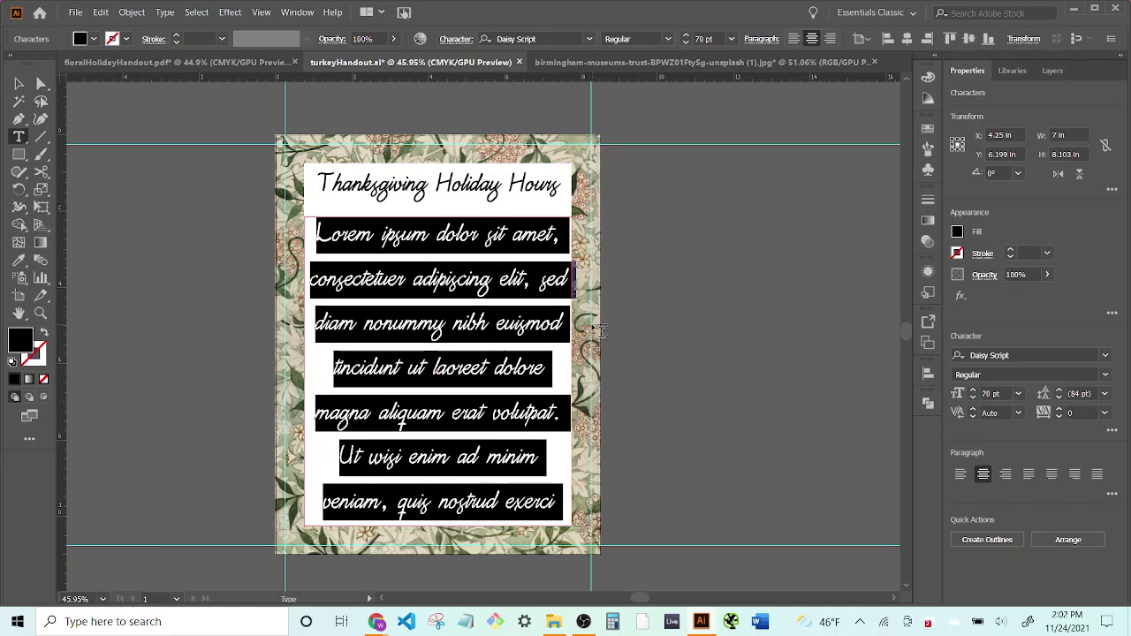
key(BackSpace)
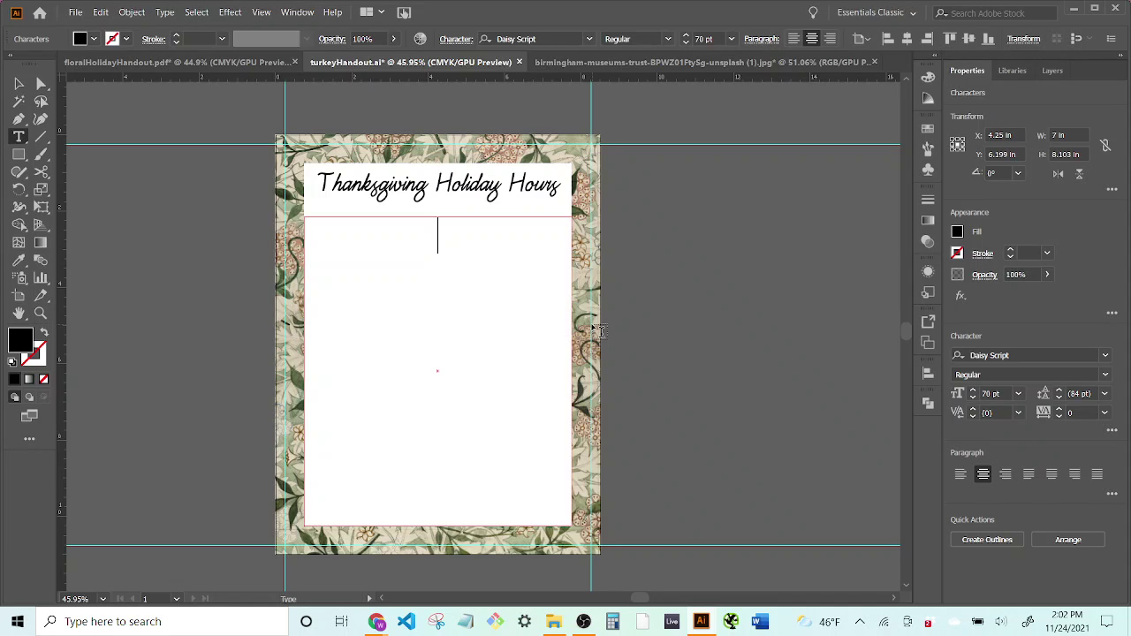
click(1105, 356)
click(854, 473)
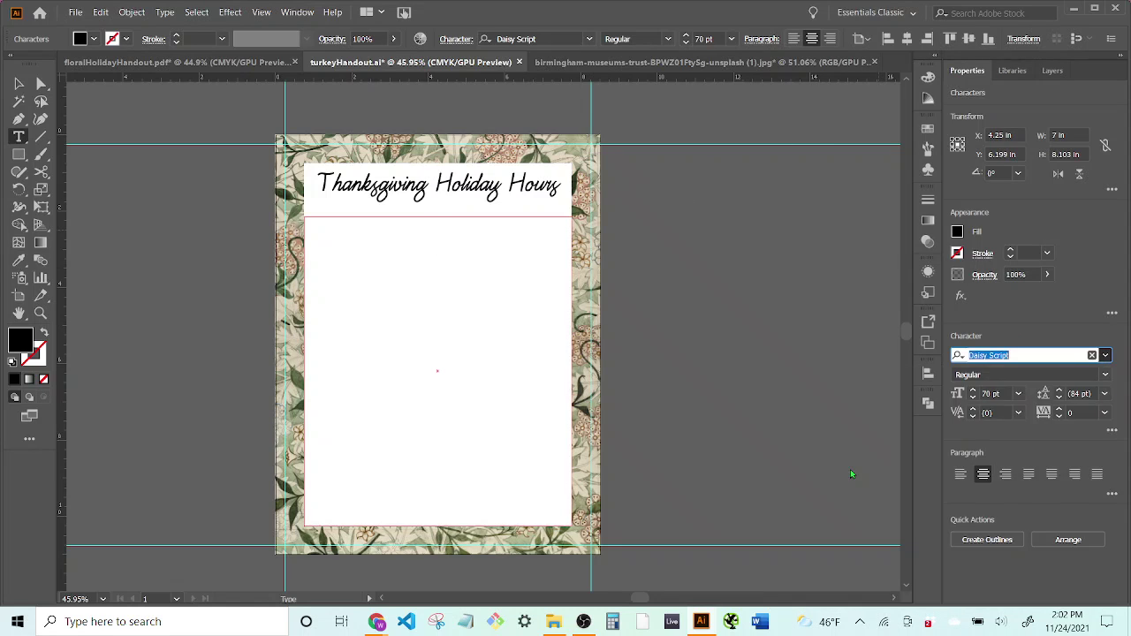
click(1018, 393)
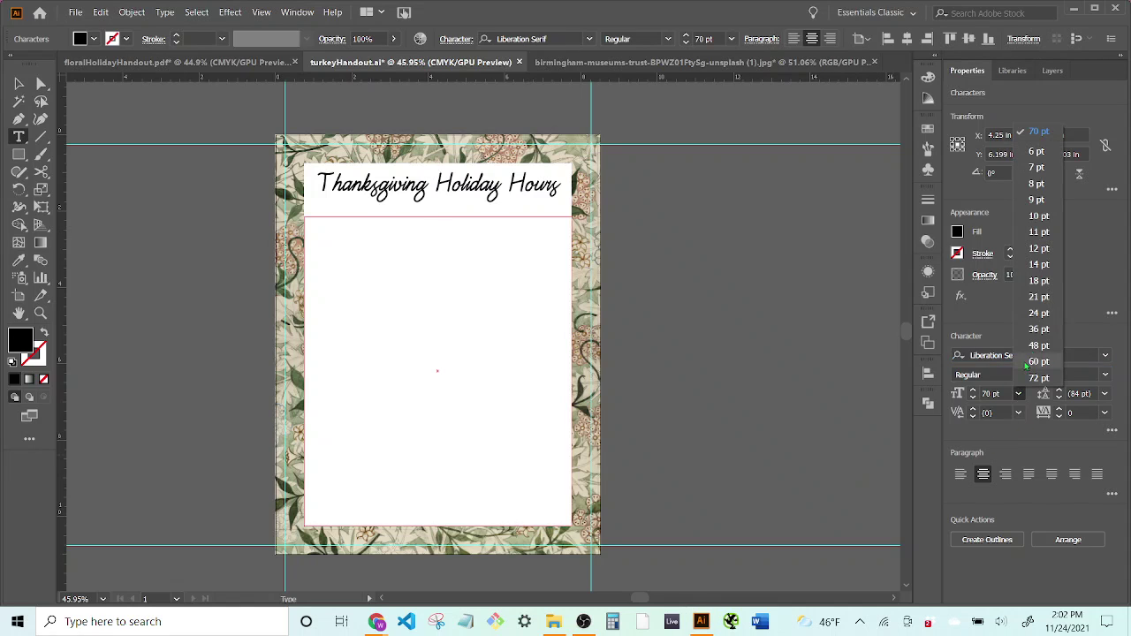
click(1048, 330)
double_click(988, 393)
text(30)
key(Return)
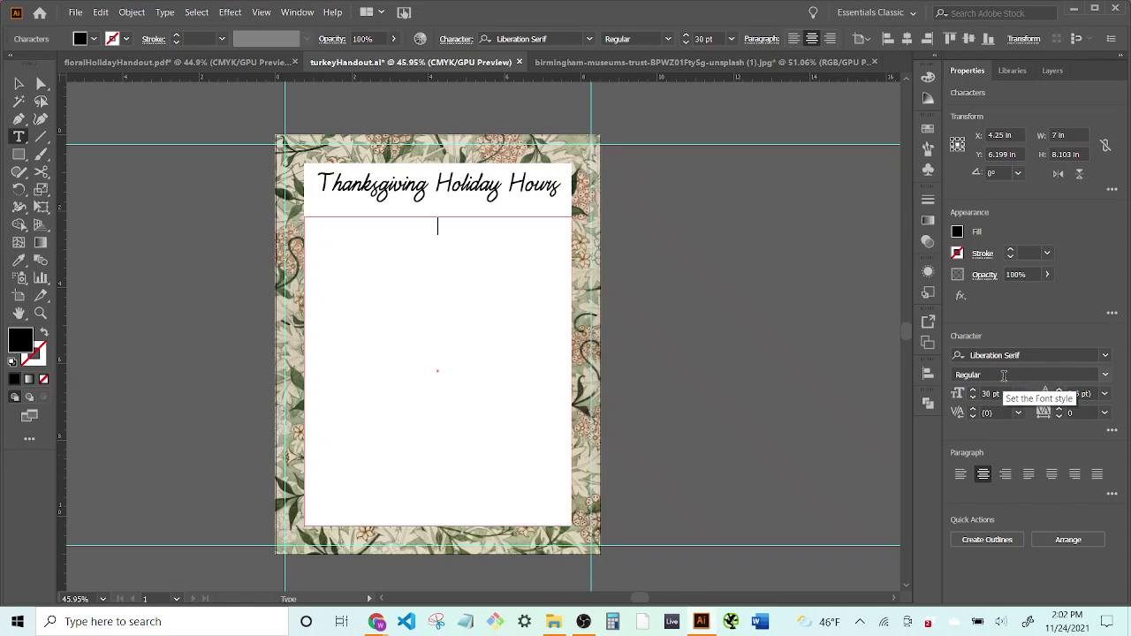
click(1106, 375)
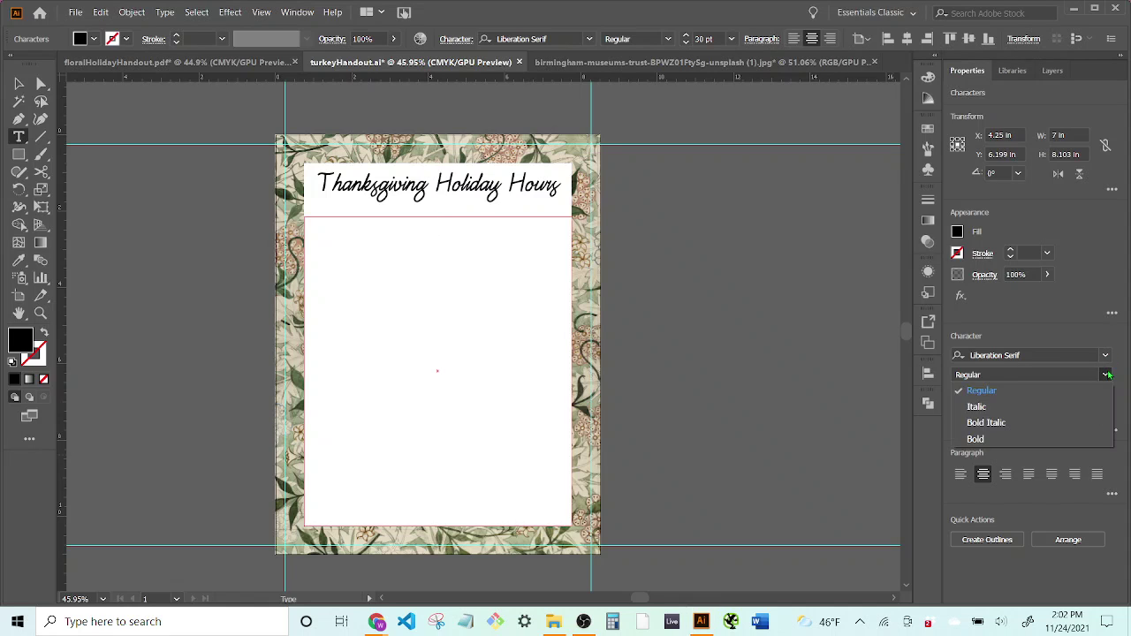
click(999, 391)
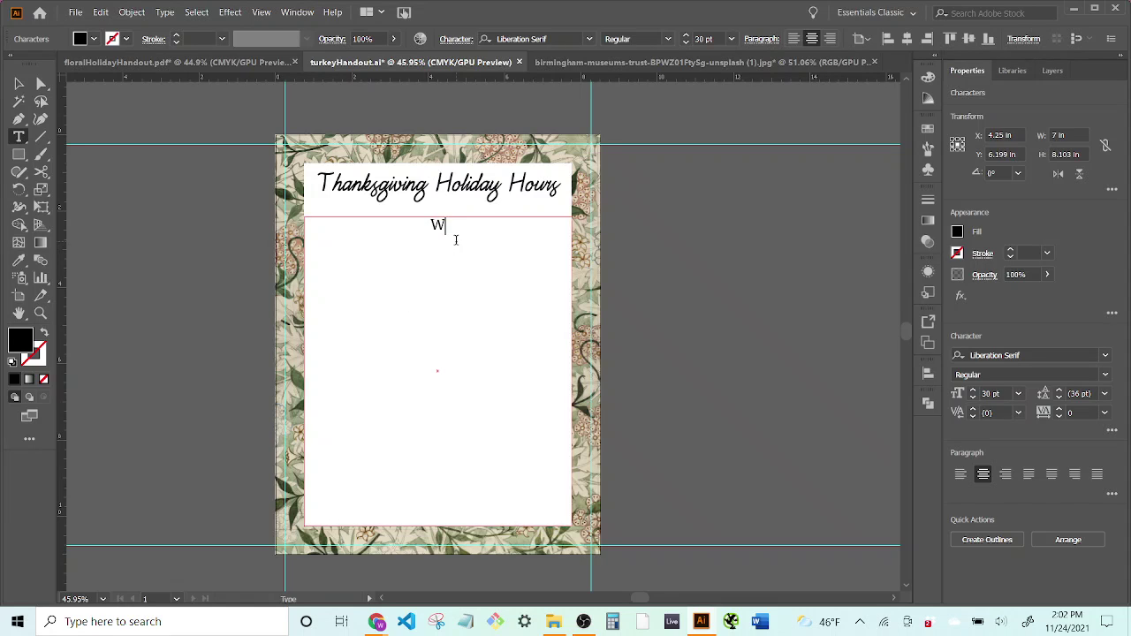
Type the lines 'Wednesday, Nov. 24th | Hours 9-1pm', 'Thursday, Nov. 25th | Office Closed', 'Friday, Nov. 26th | Hours 12-5pm'
text(ednesday, Nov. 24)
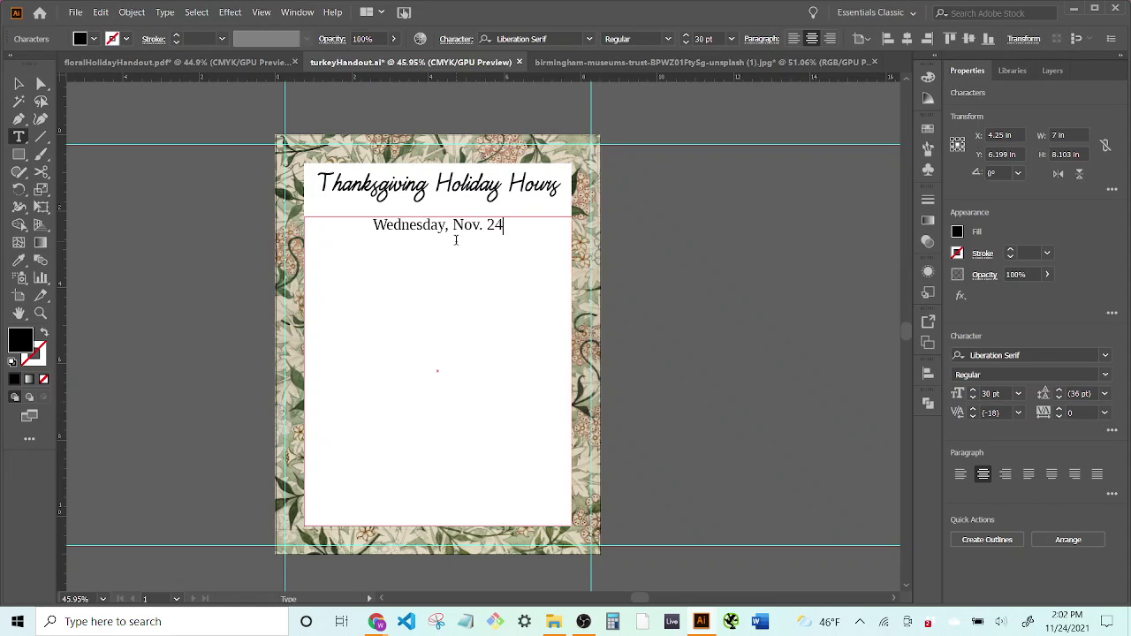
text(th | Hours 9-1p)
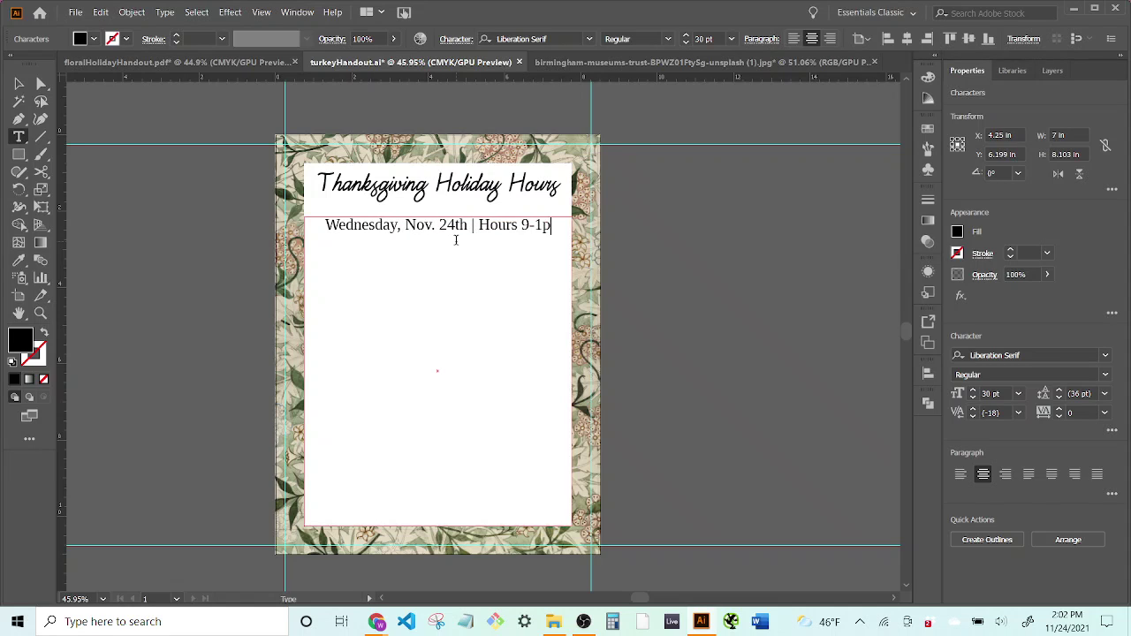
text(m)
key(Return)
text(Thursday, No)
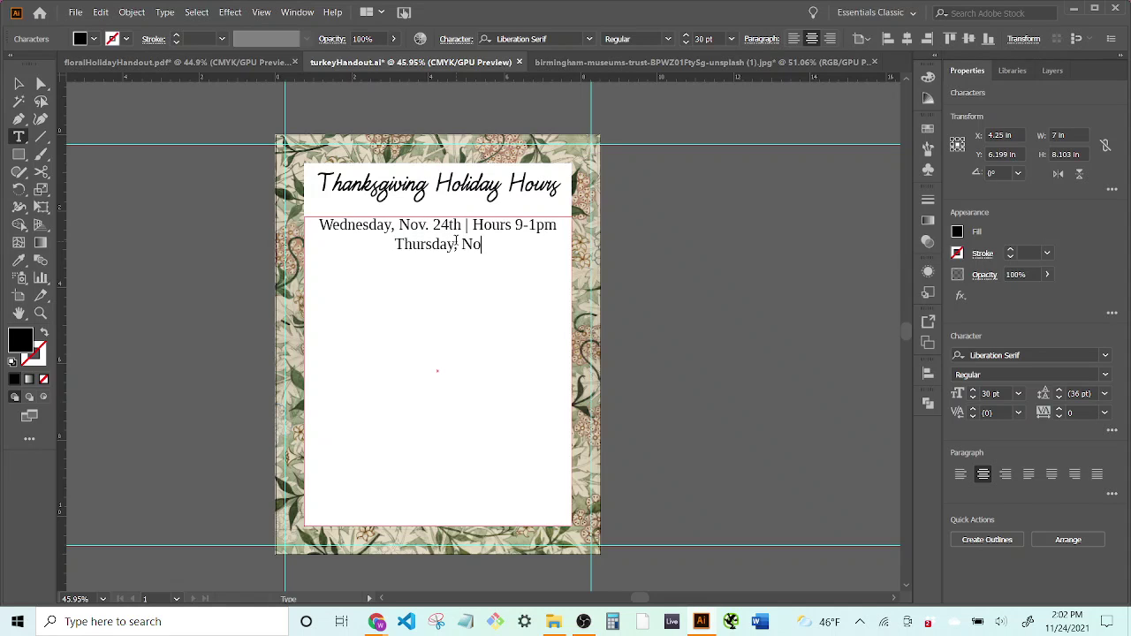
text(v. 25th)
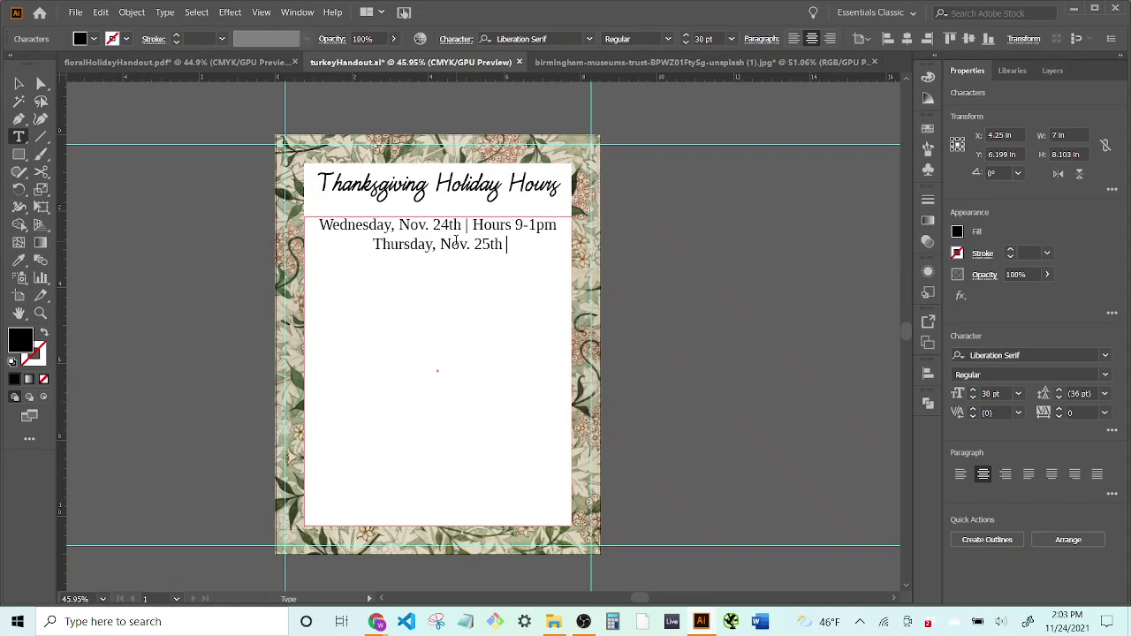
text( | Office Cl)
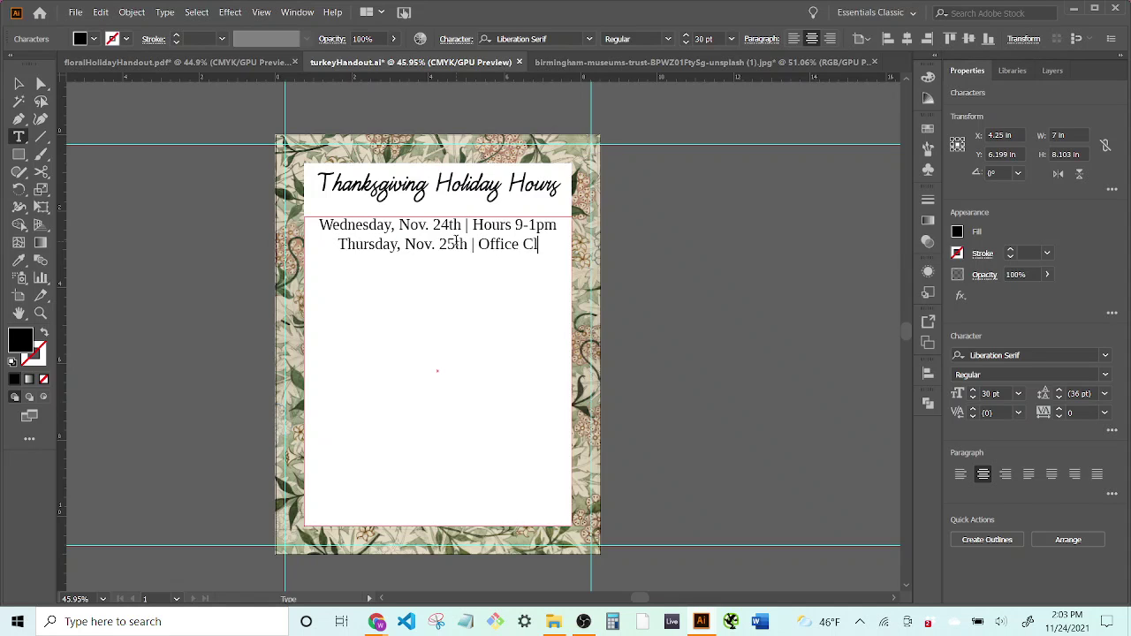
text(osed)
key(Return)
text(Frid)
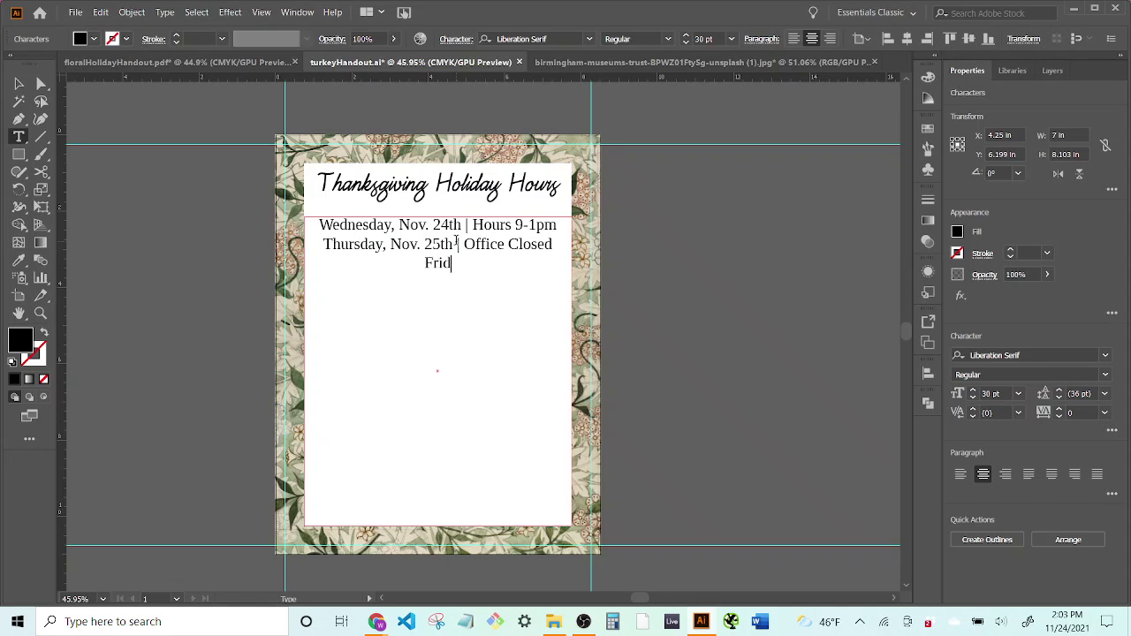
text(ay, Nov. 26th | H)
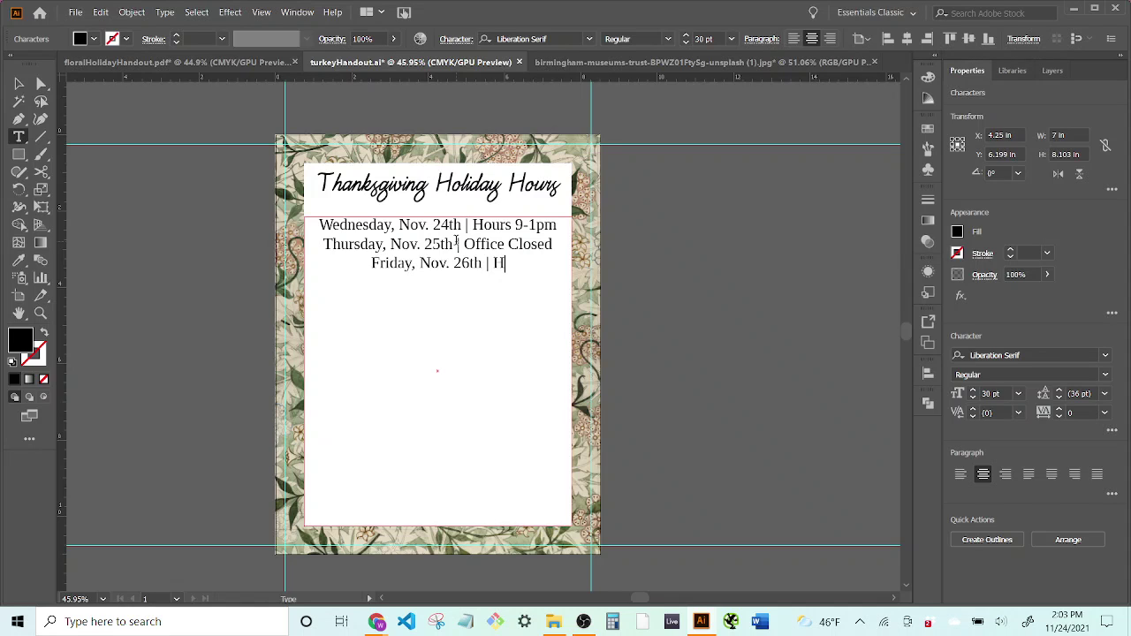
text(ours 12-5)
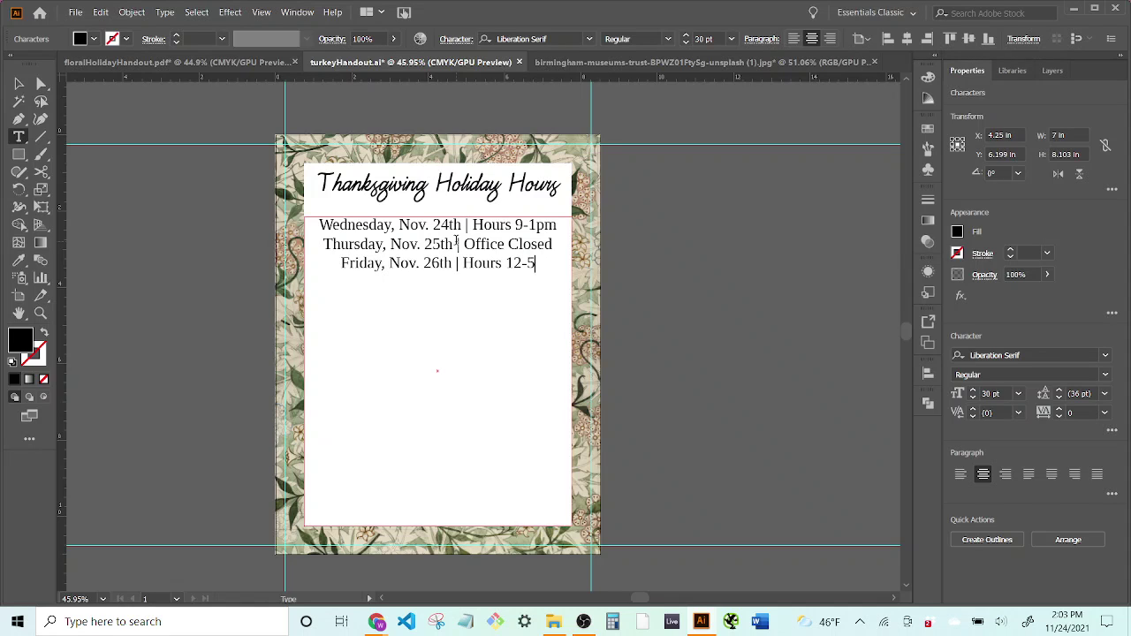
text(pm)
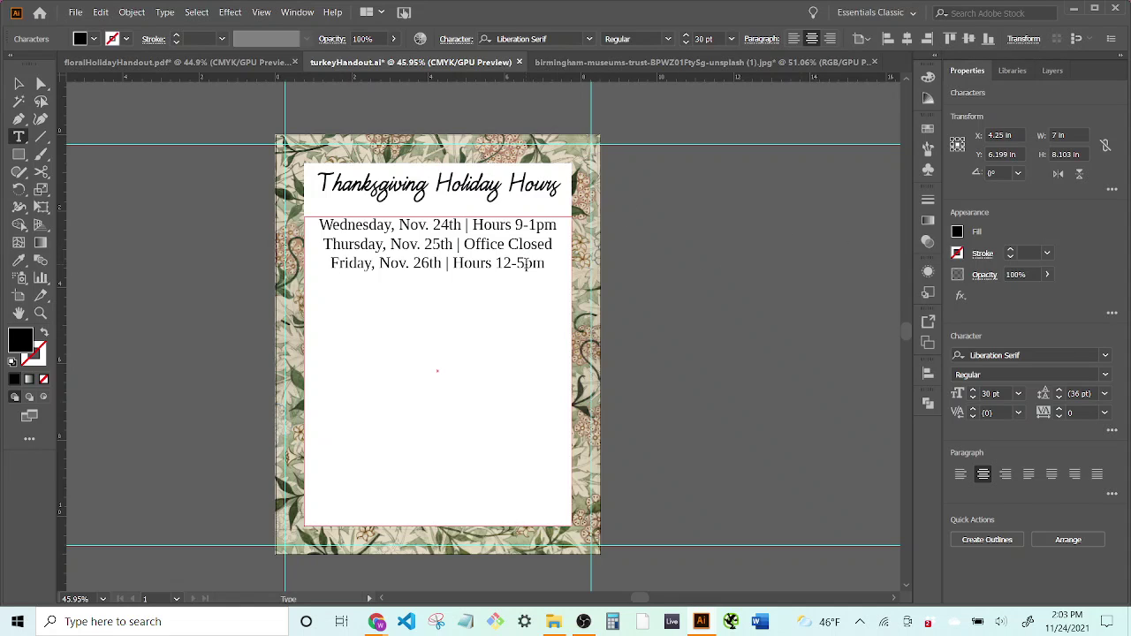
Set the Wednesday-Friday hours lines to Bold with 48 pt leading
drag(556, 266, 234, 220)
click(1104, 375)
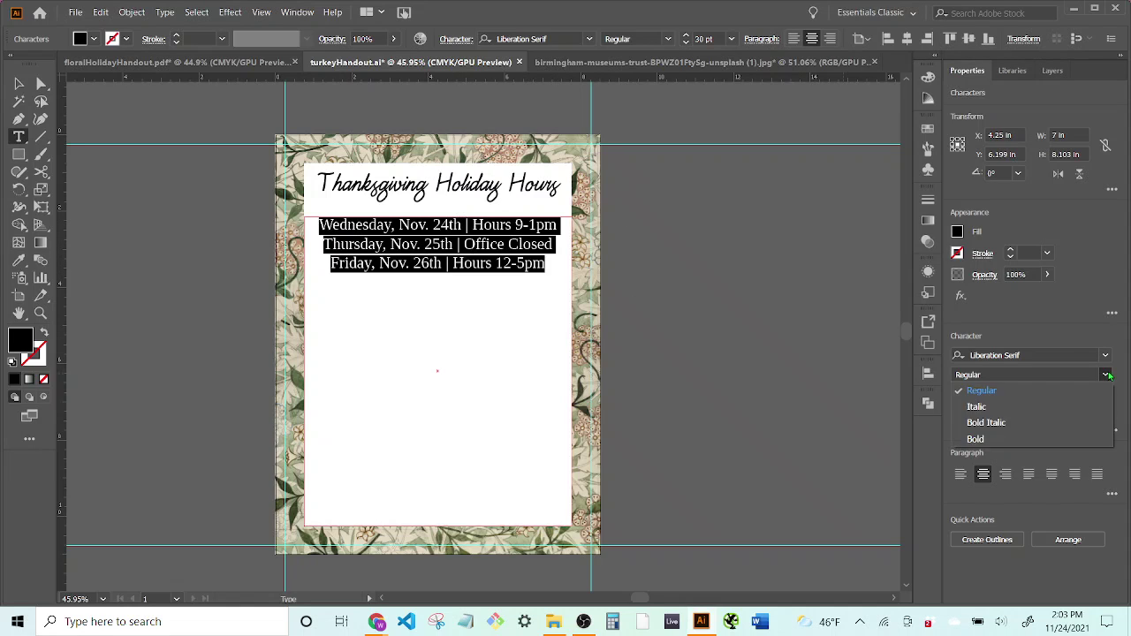
click(975, 437)
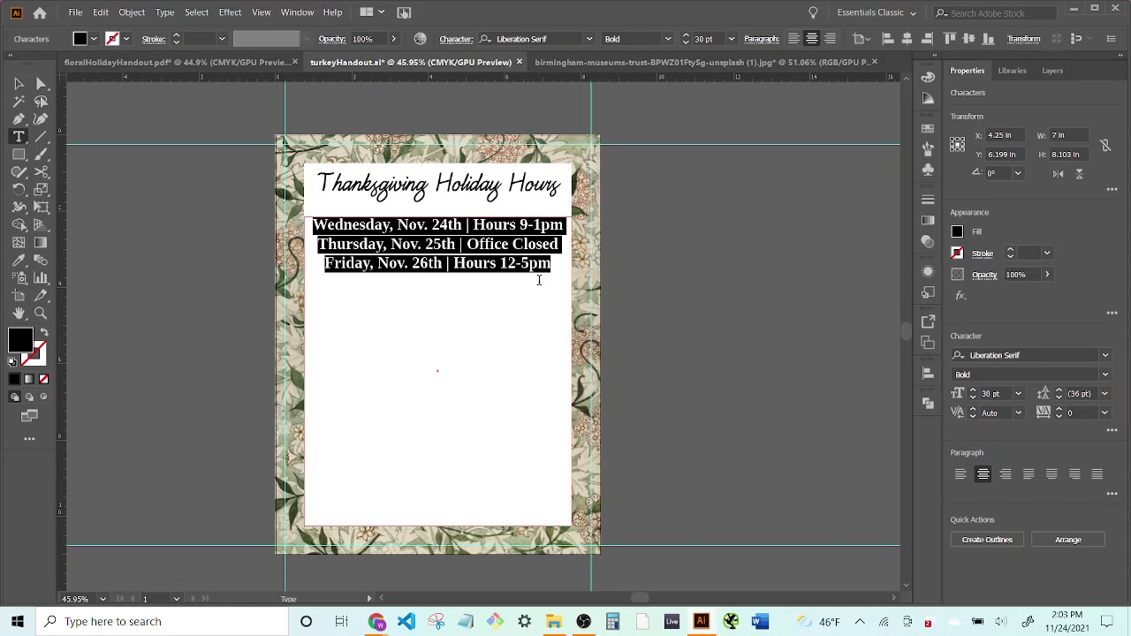
click(1105, 394)
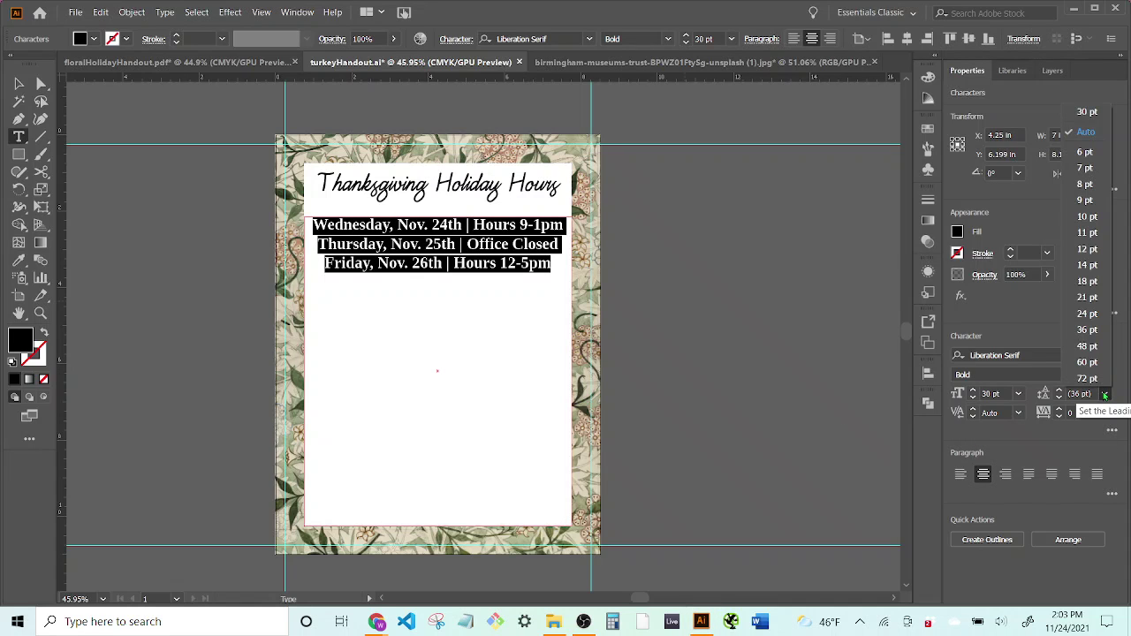
click(1092, 346)
click(546, 277)
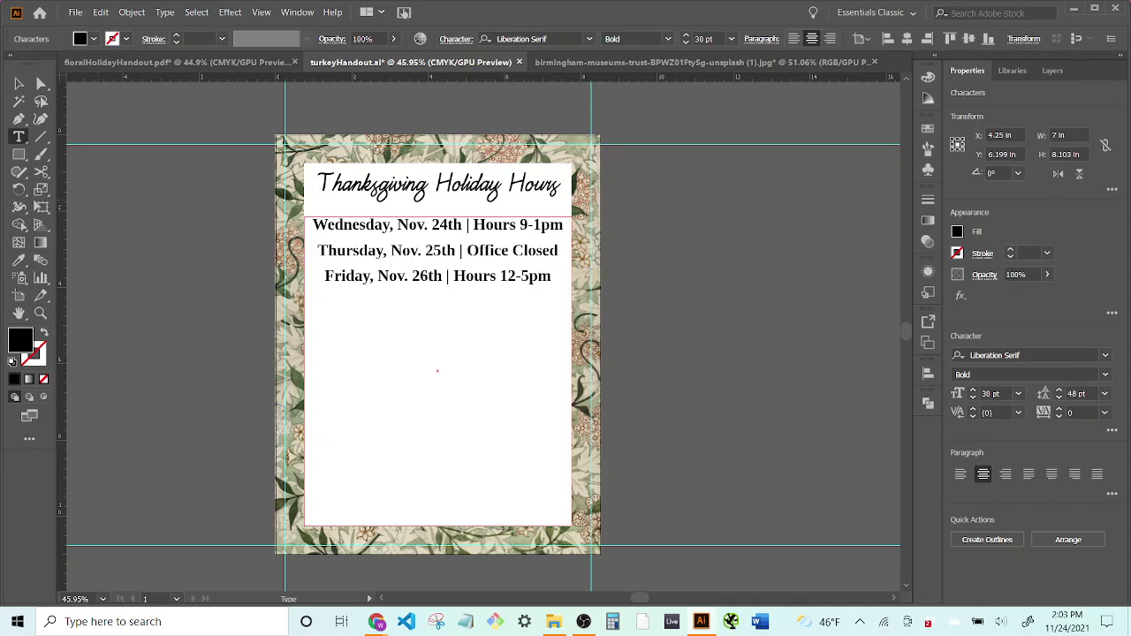
Type 'Wishing you a safe and wonderful holi-day' below the hours lines
text(wishing)
key(BackSpace)
key(BackSpace)
key(BackSpace)
key(BackSpace)
key(BackSpace)
key(BackSpace)
key(BackSpace)
text(Wishing you a safe and wonderful holi-day)
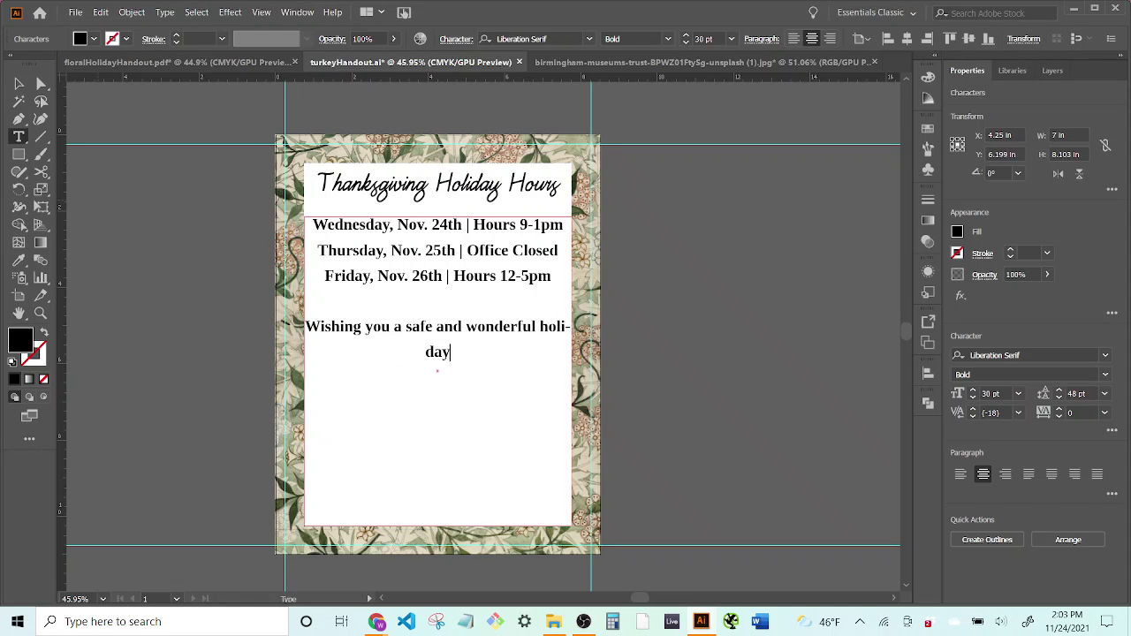
Make the message 40 pt italic with hyphenation off, and end it with '!'
drag(452, 351, 300, 326)
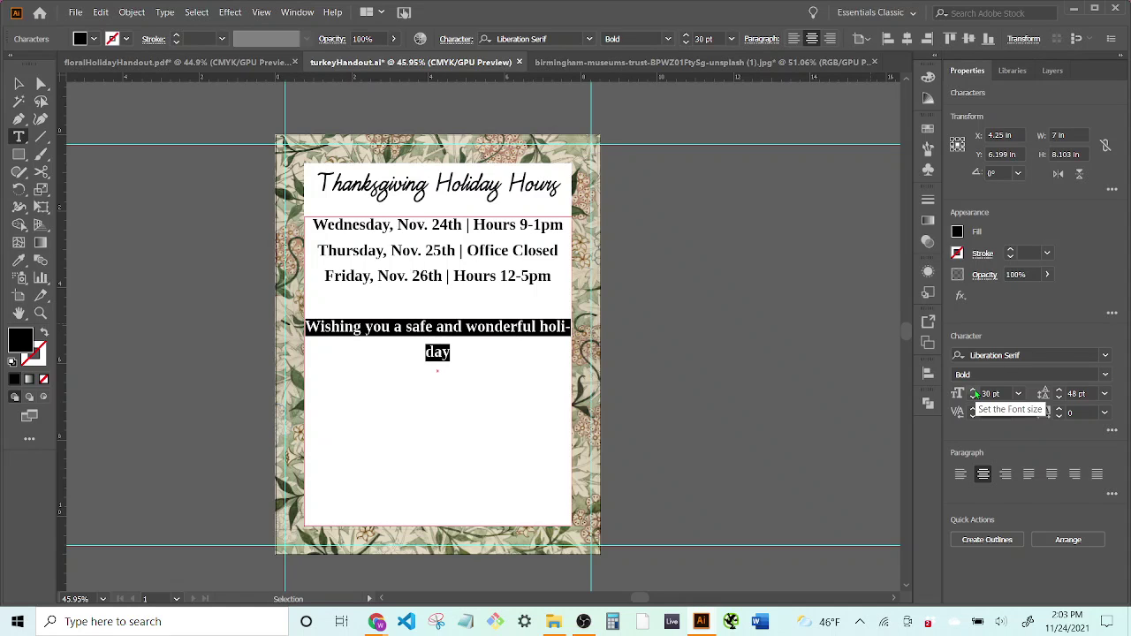
click(973, 390)
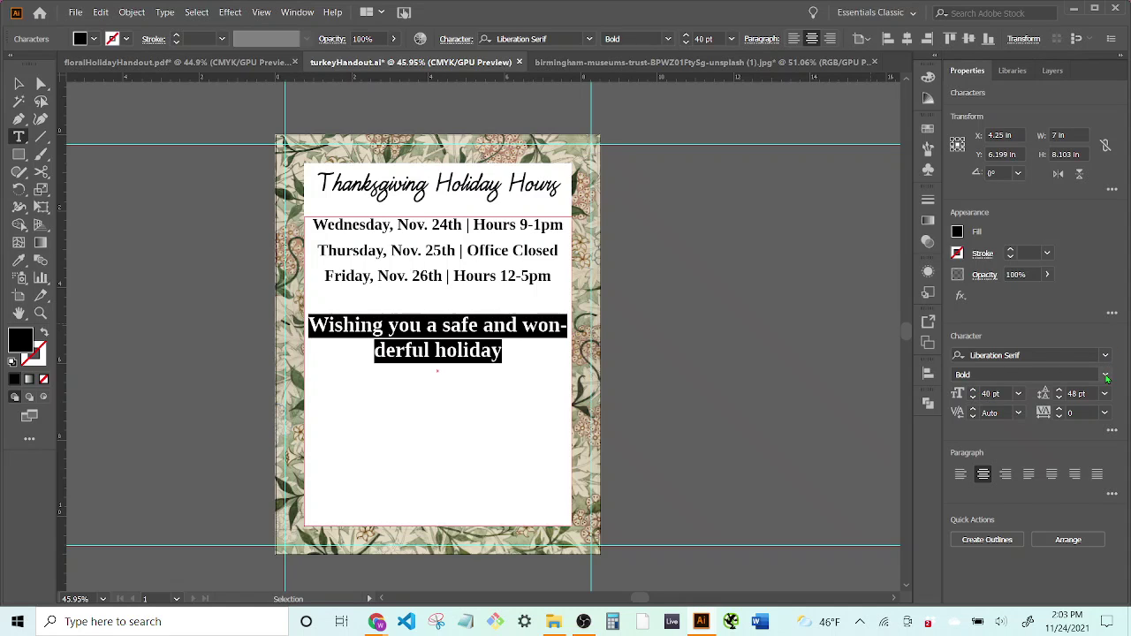
click(1105, 375)
click(1021, 410)
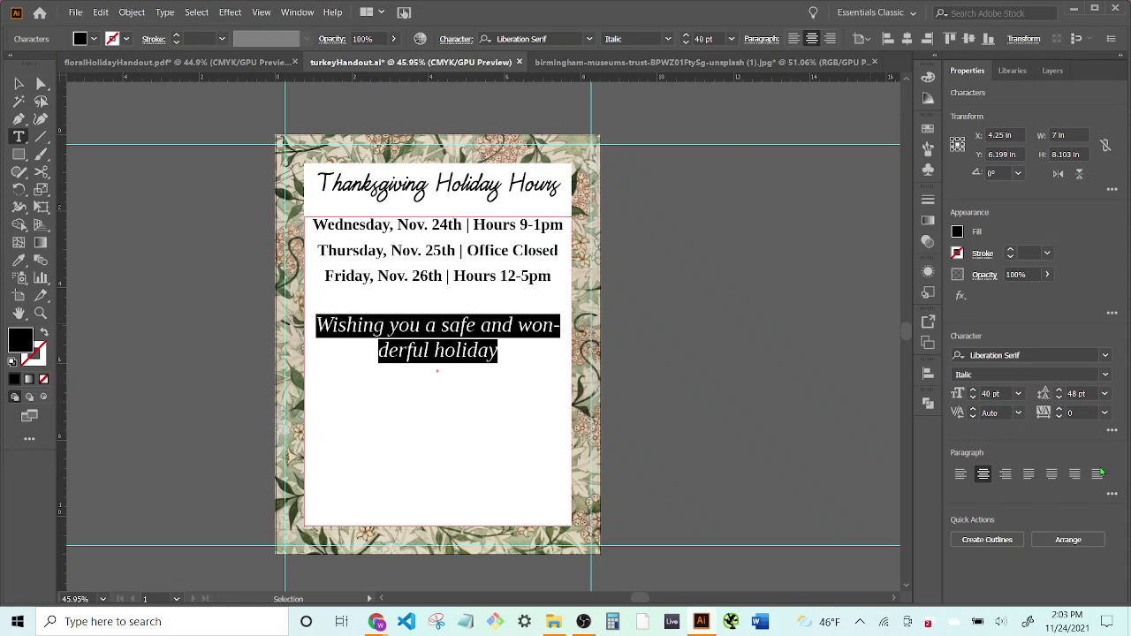
click(1111, 496)
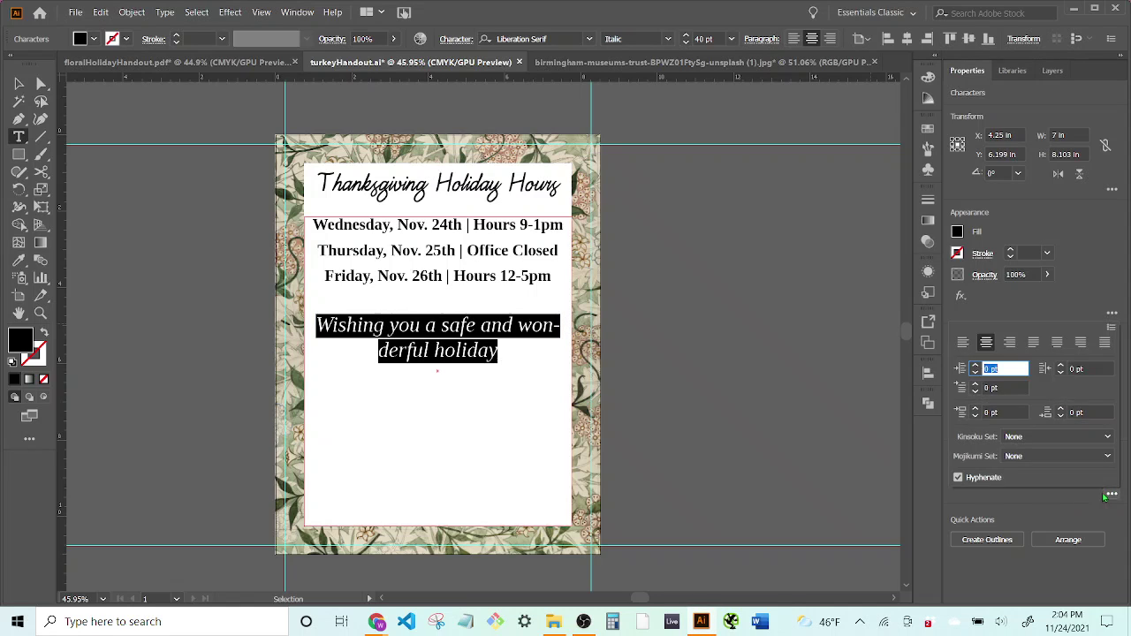
click(993, 482)
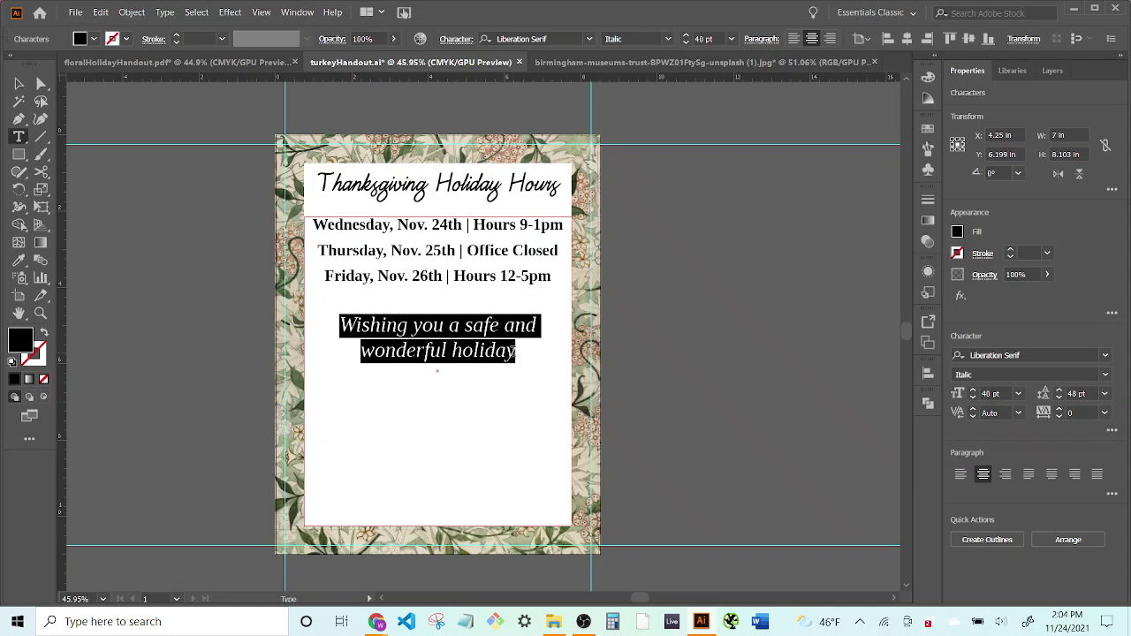
click(514, 351)
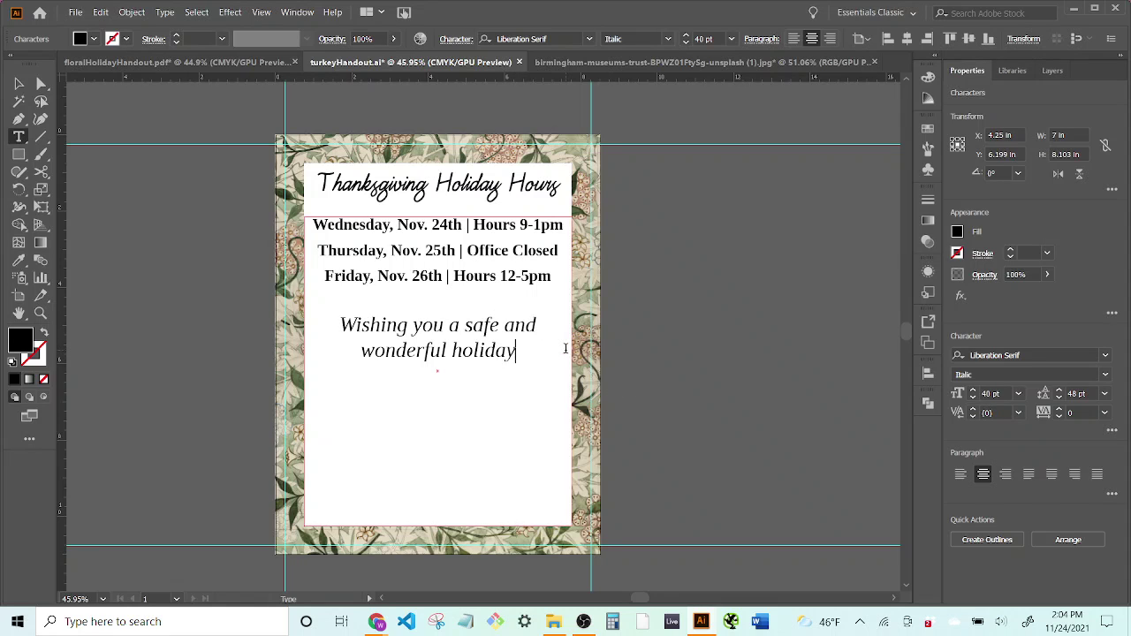
text(!)
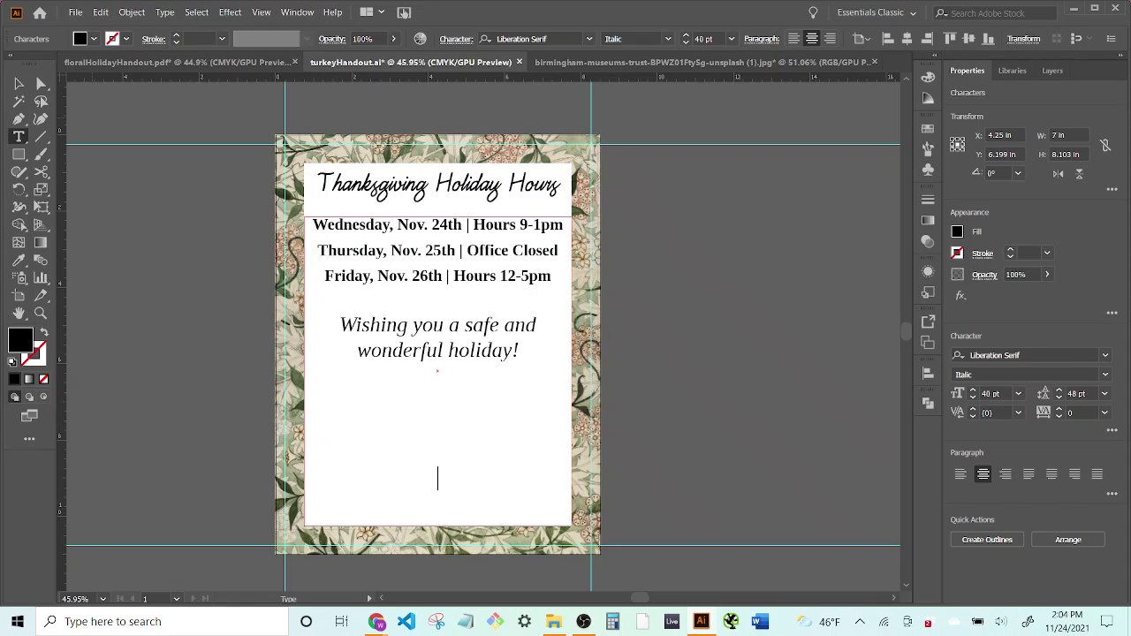
Type 'In case of emergency, please call 911.' and size it to 22 pt
text(In case of emergency, )
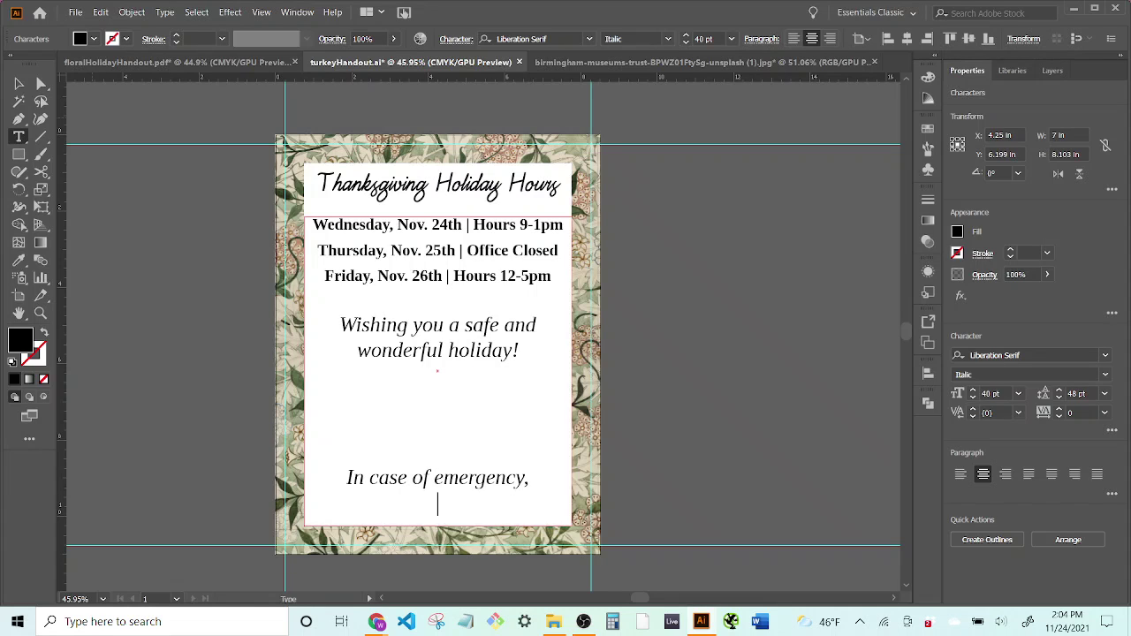
text(please cal)
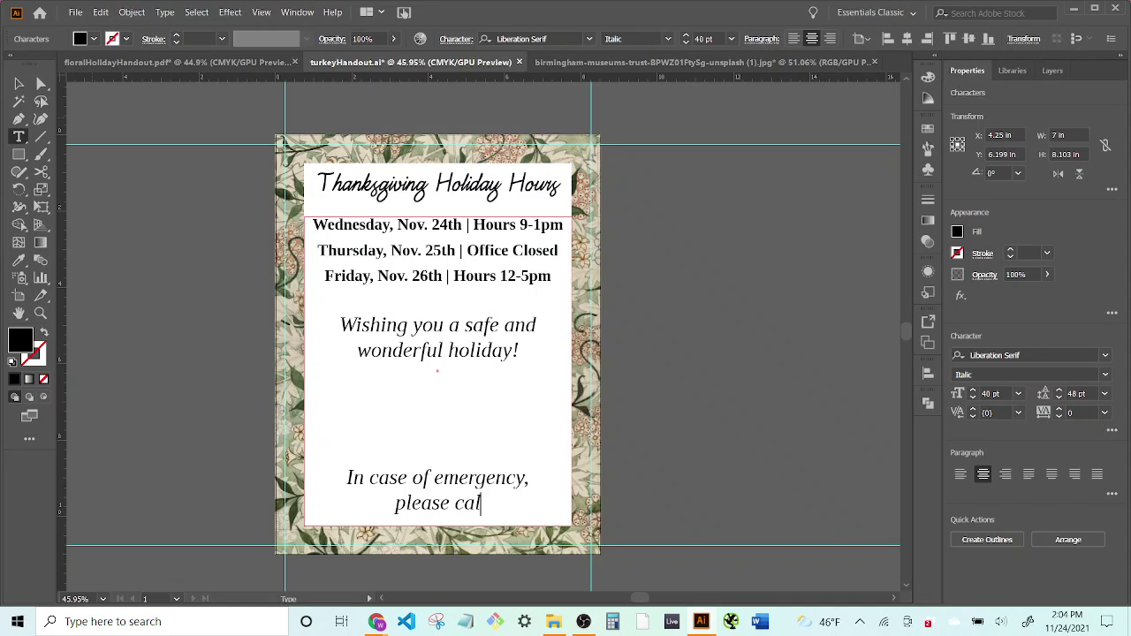
text(l 911.)
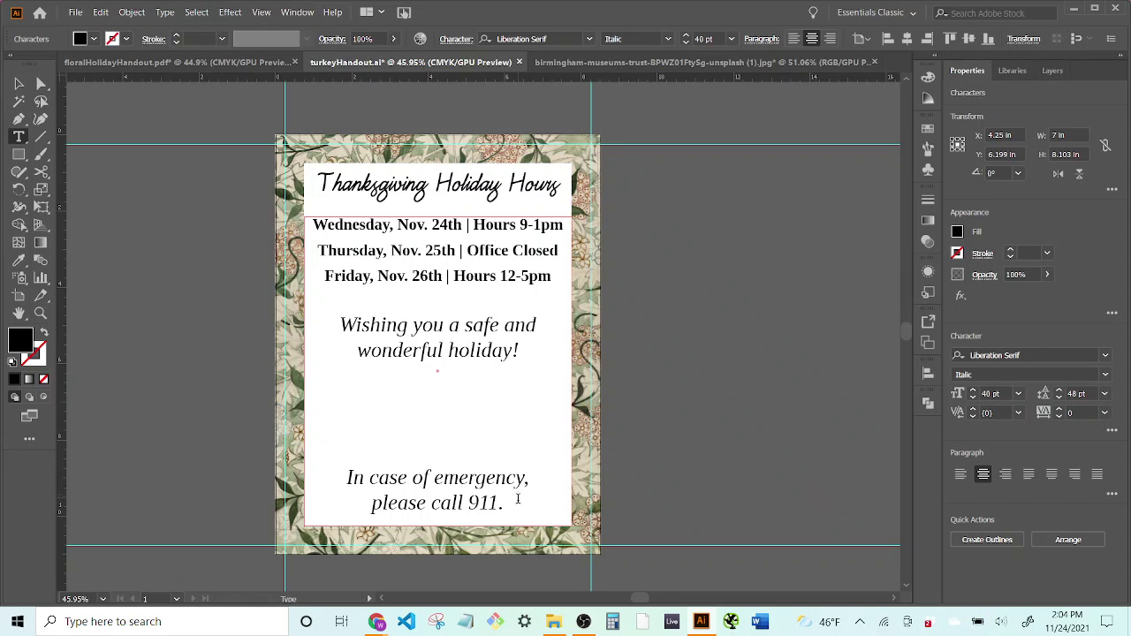
drag(507, 509, 311, 482)
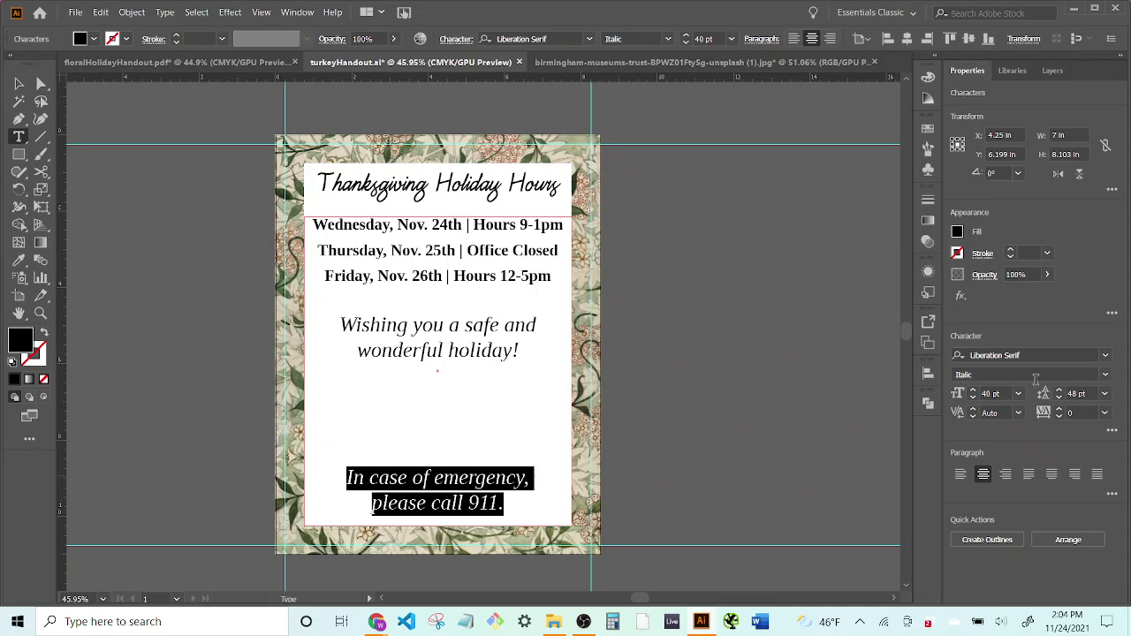
shift+click(974, 398)
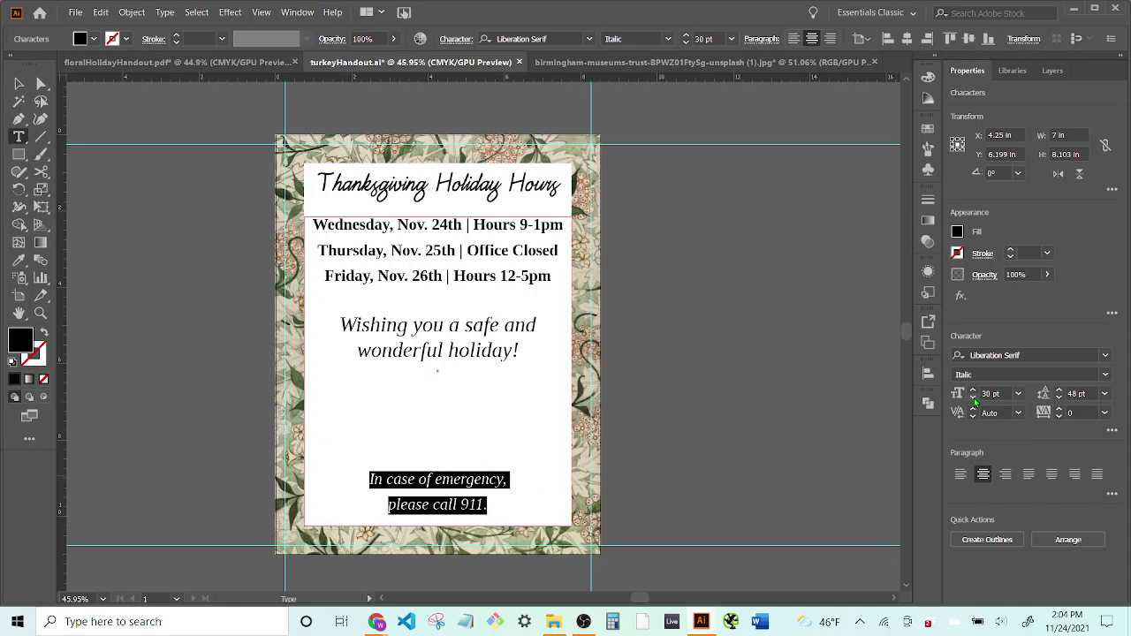
shift+click(975, 399)
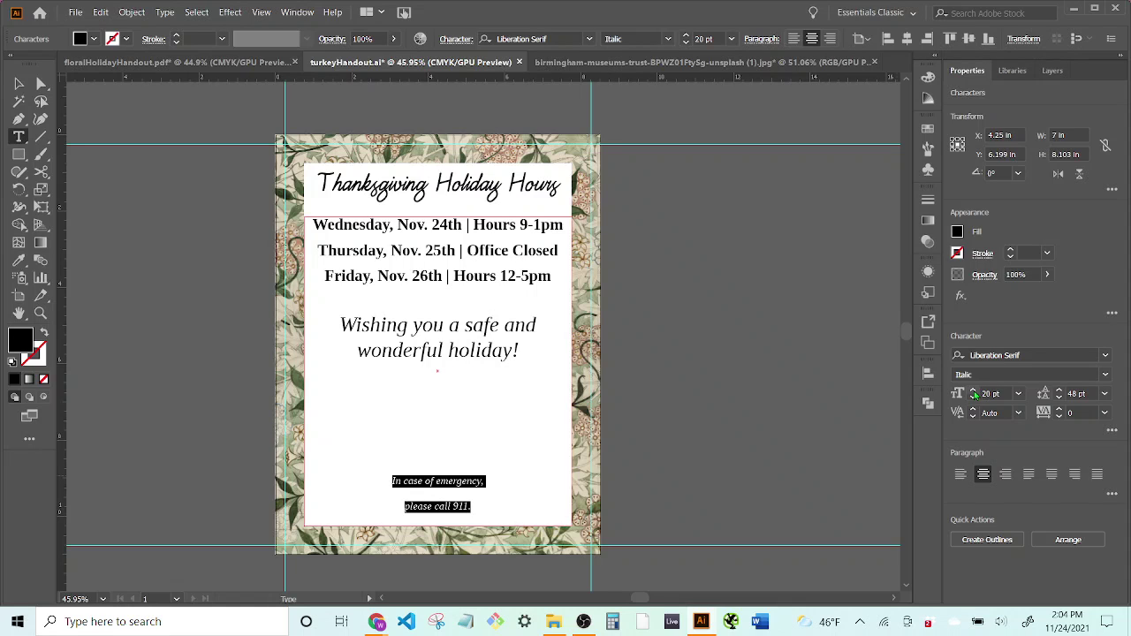
click(973, 391)
click(973, 391)
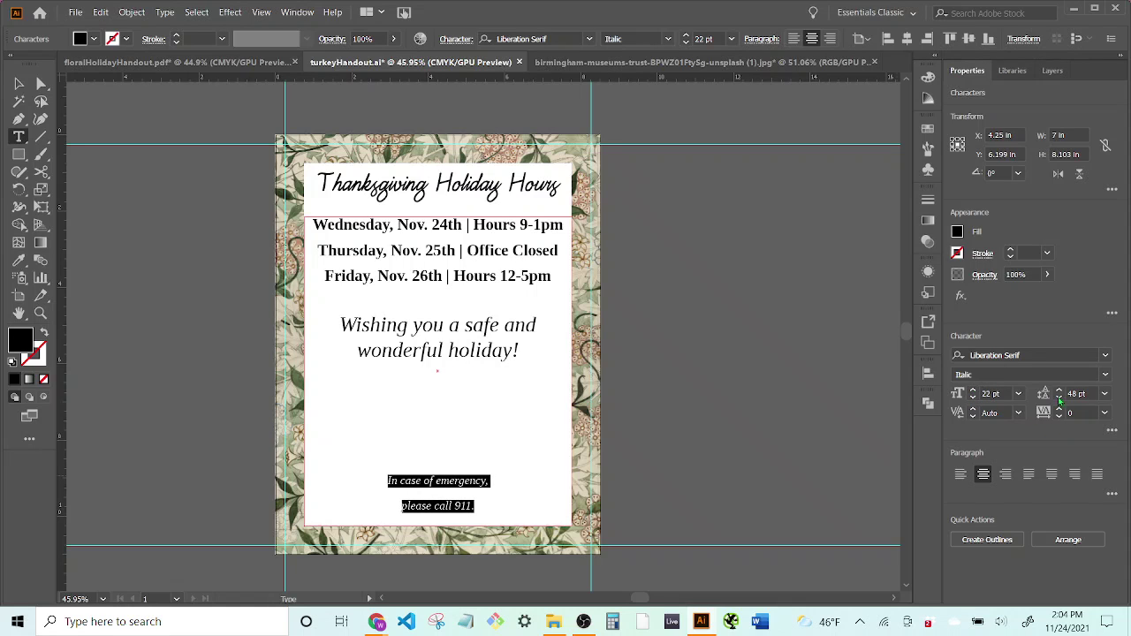
Make the emergency text all capitals and bold
click(1110, 432)
click(963, 389)
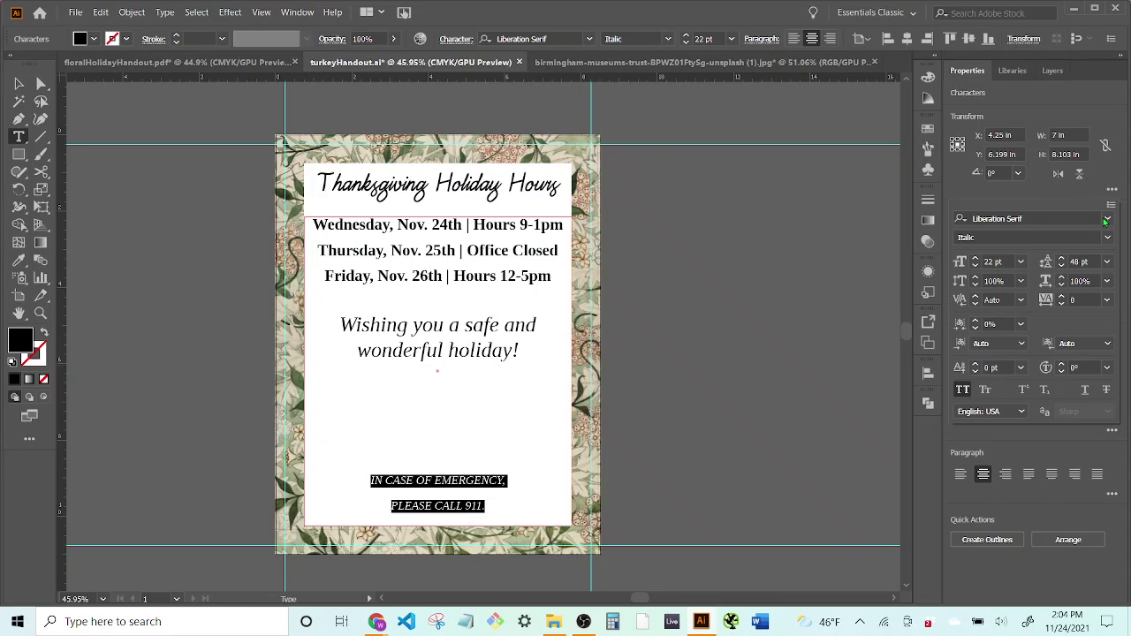
click(947, 191)
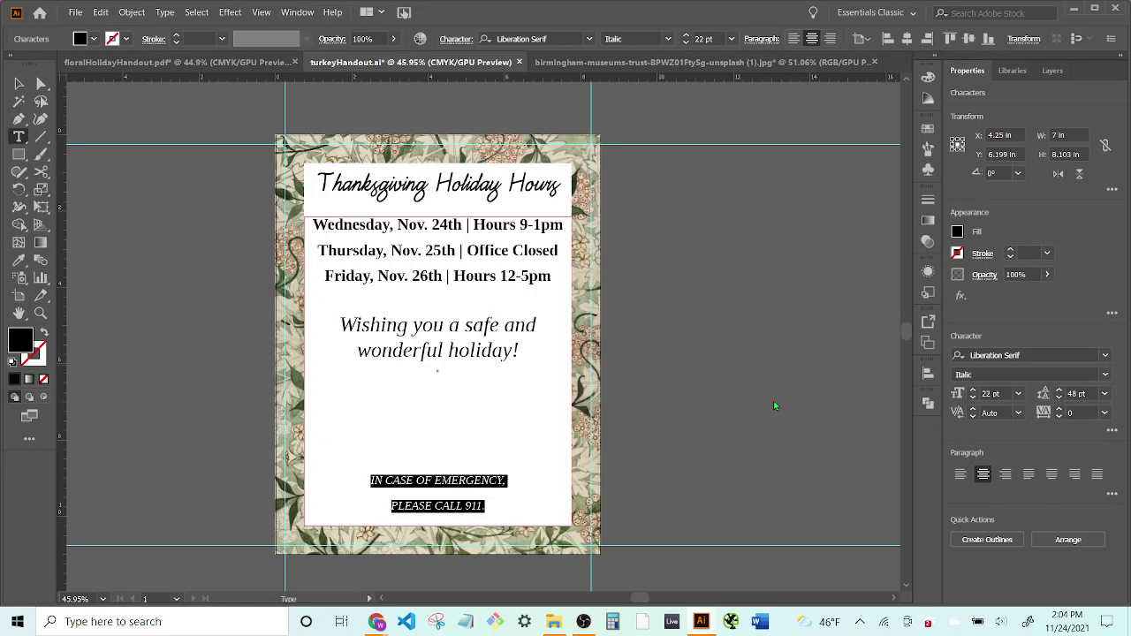
click(1104, 376)
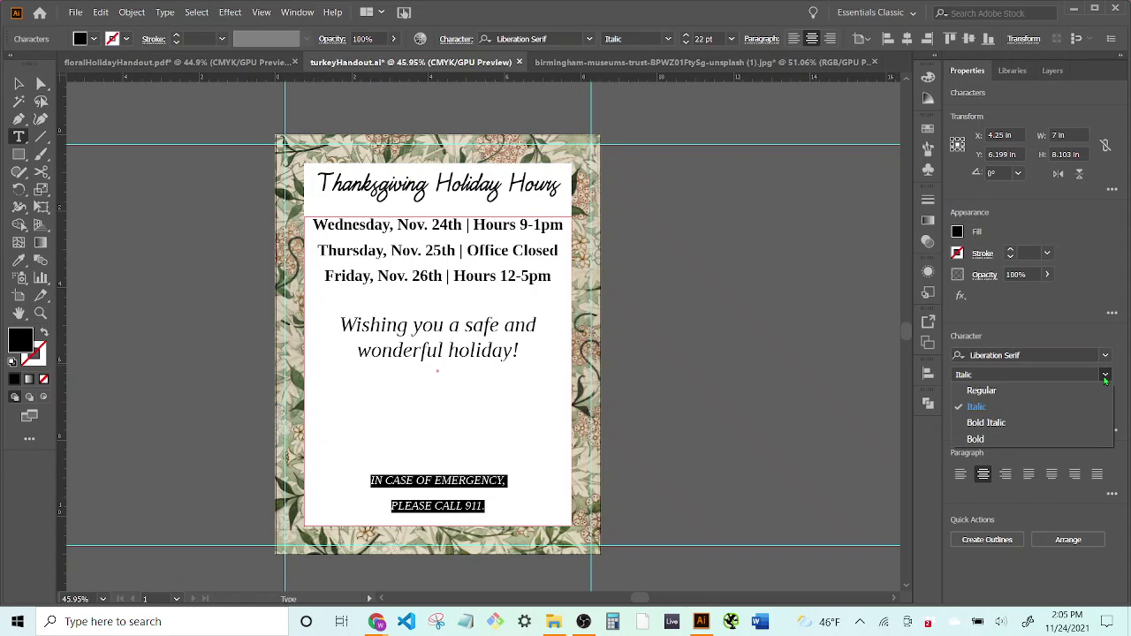
click(977, 439)
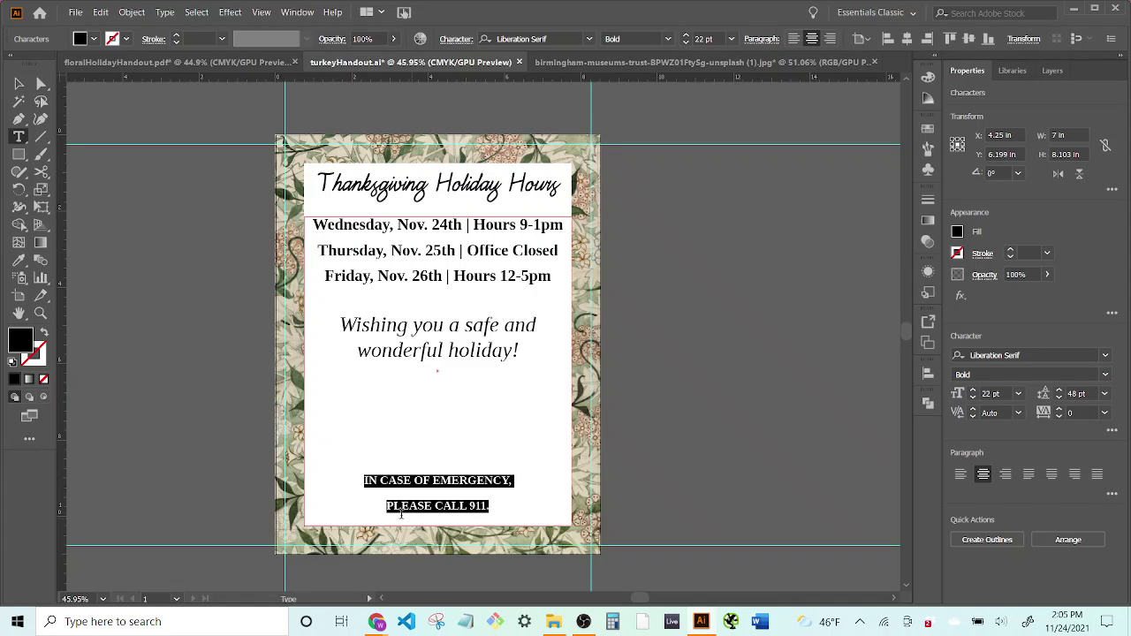
Give the emergency lines 48 pt leading, then tighten 'PLEASE CALL 911.' to 30 pt
click(492, 506)
shift+click(345, 476)
click(1105, 394)
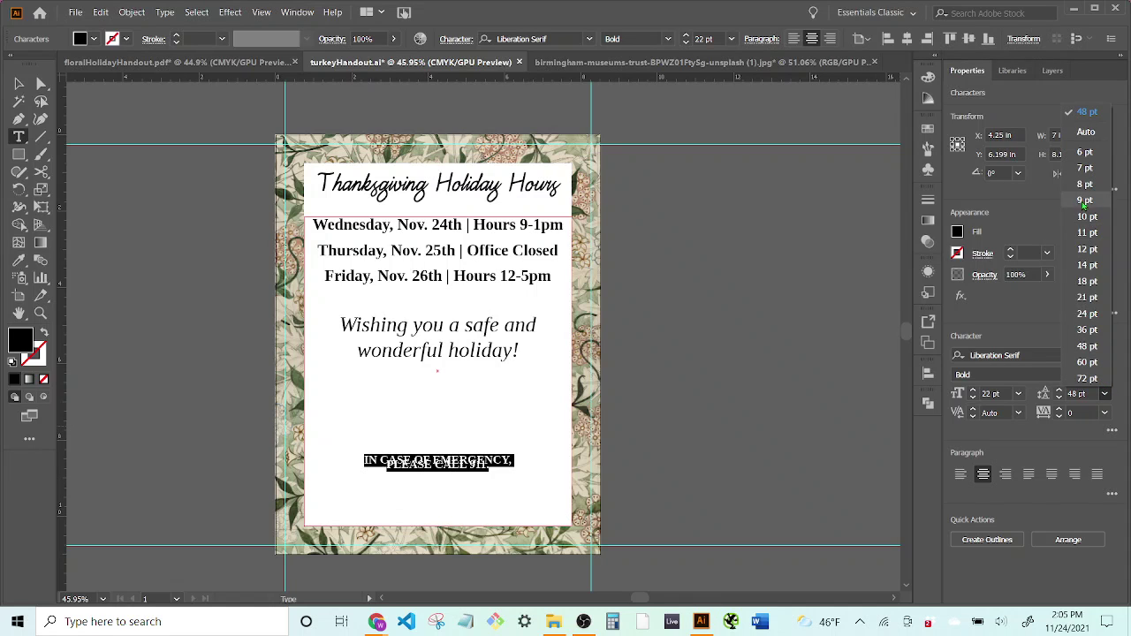
click(1093, 347)
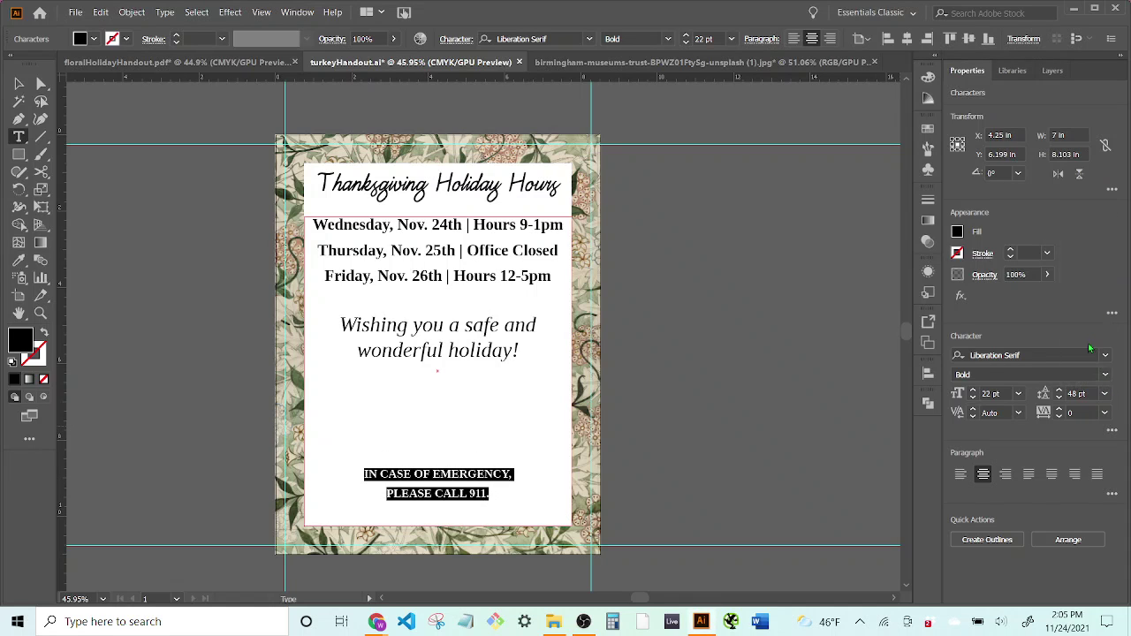
click(512, 497)
drag(496, 508, 368, 508)
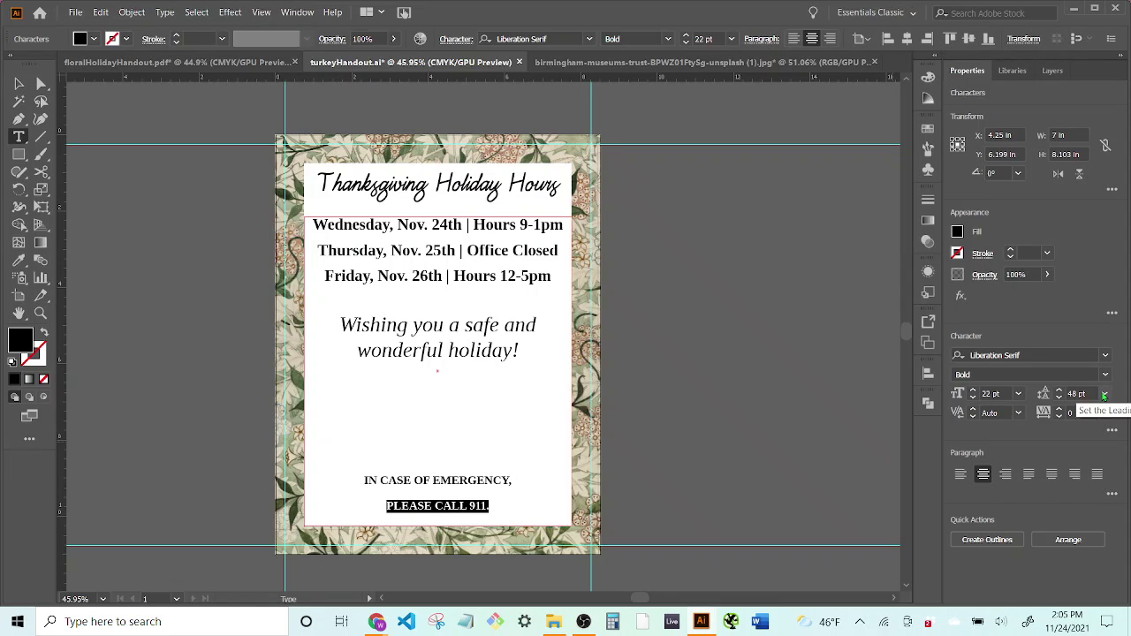
click(1059, 399)
click(1060, 399)
click(414, 489)
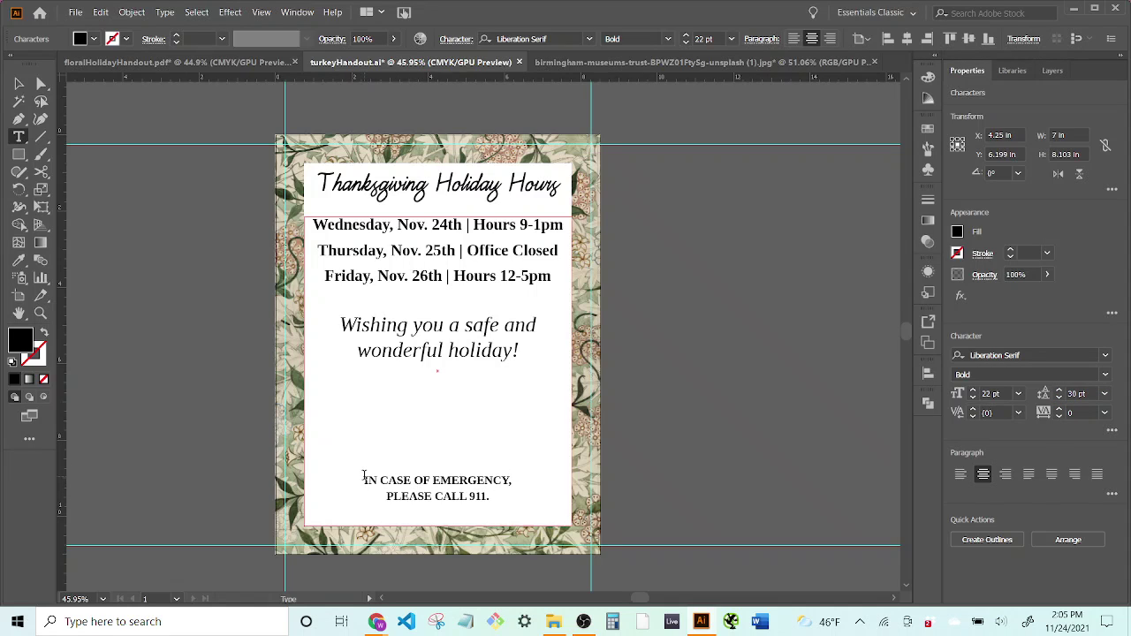
click(415, 406)
key(Return)
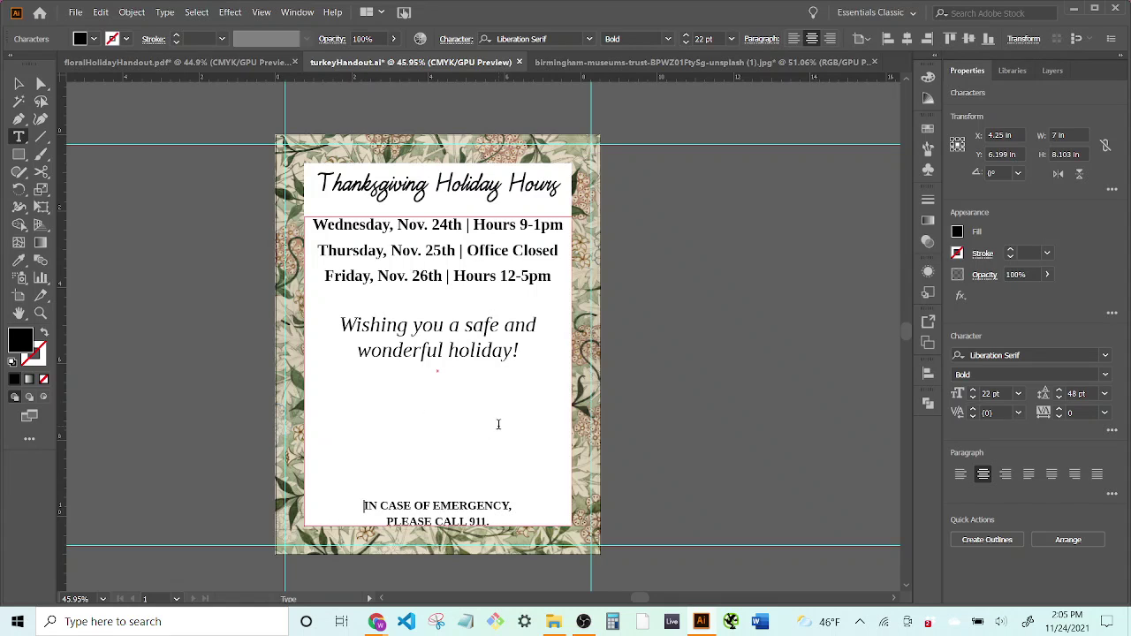
key(BackSpace)
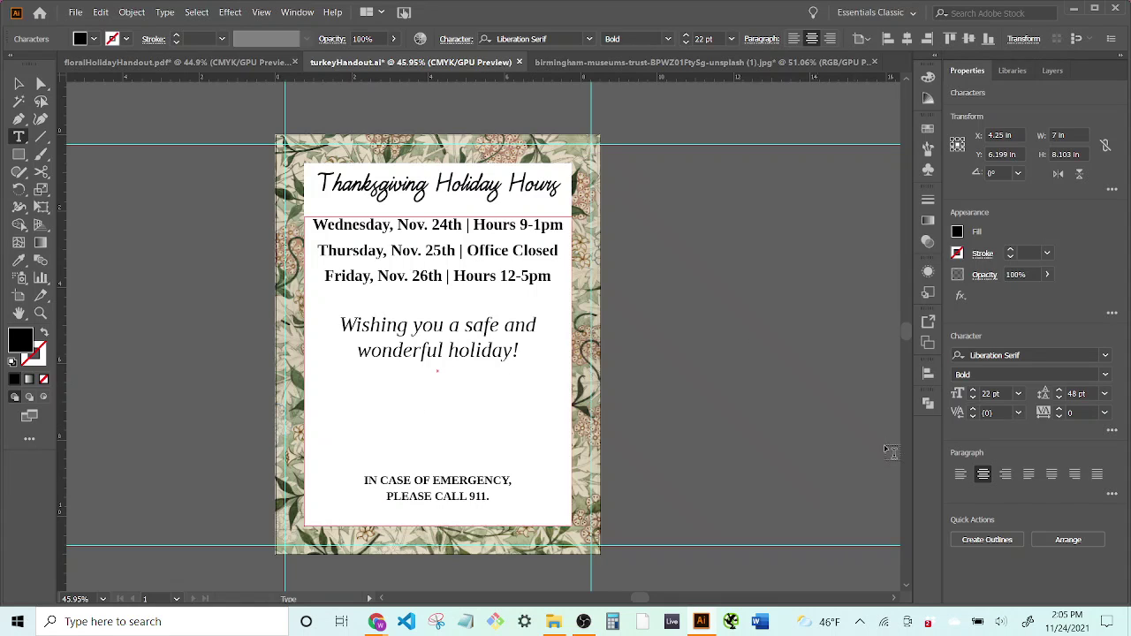
Move the text block about 0.12 in lower and select it together with the title
key(Escape)
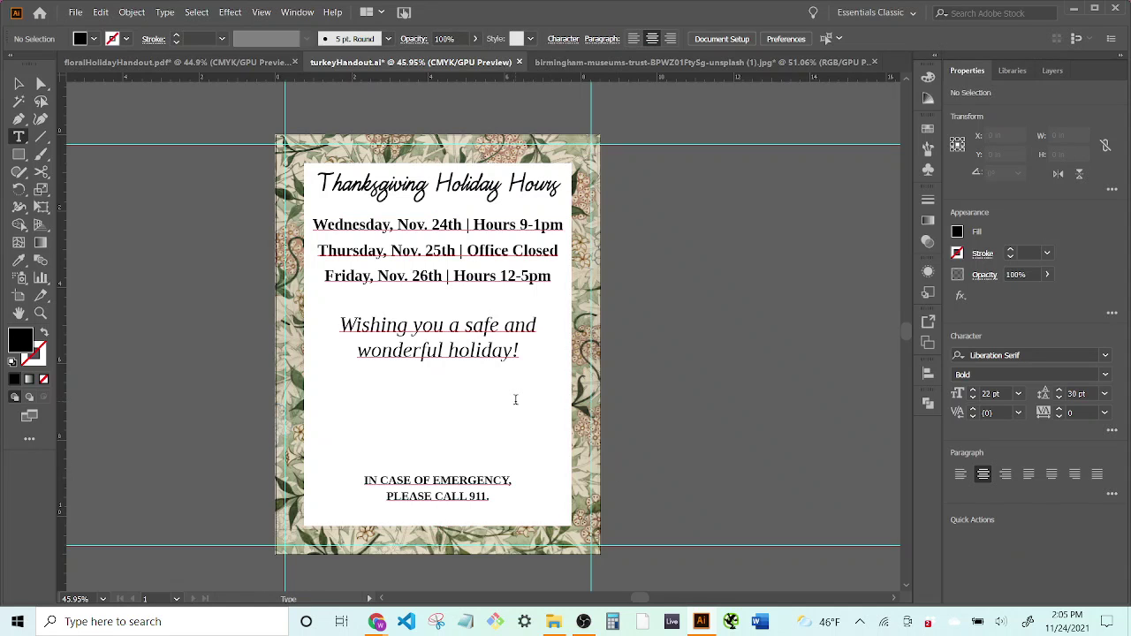
drag(481, 352, 482, 359)
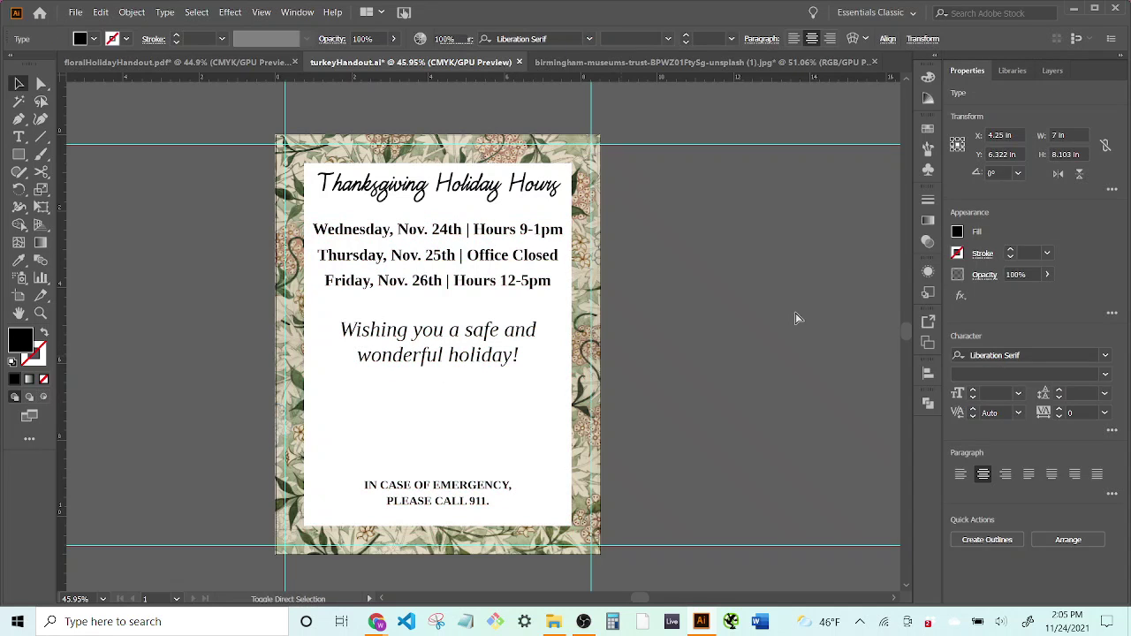
click(720, 394)
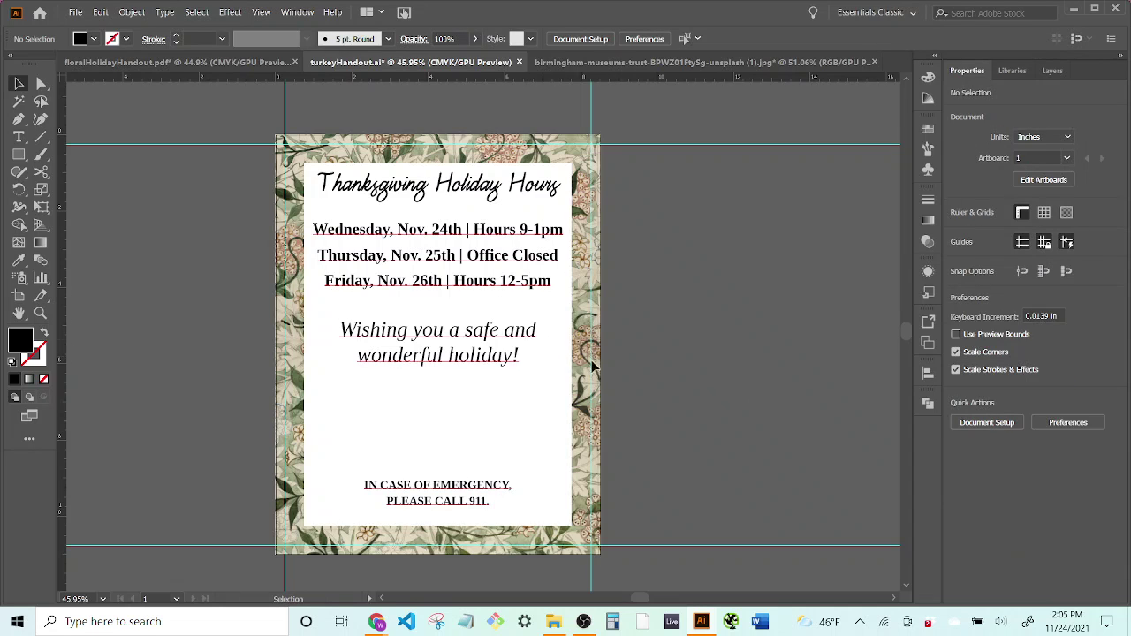
click(426, 256)
shift+click(433, 212)
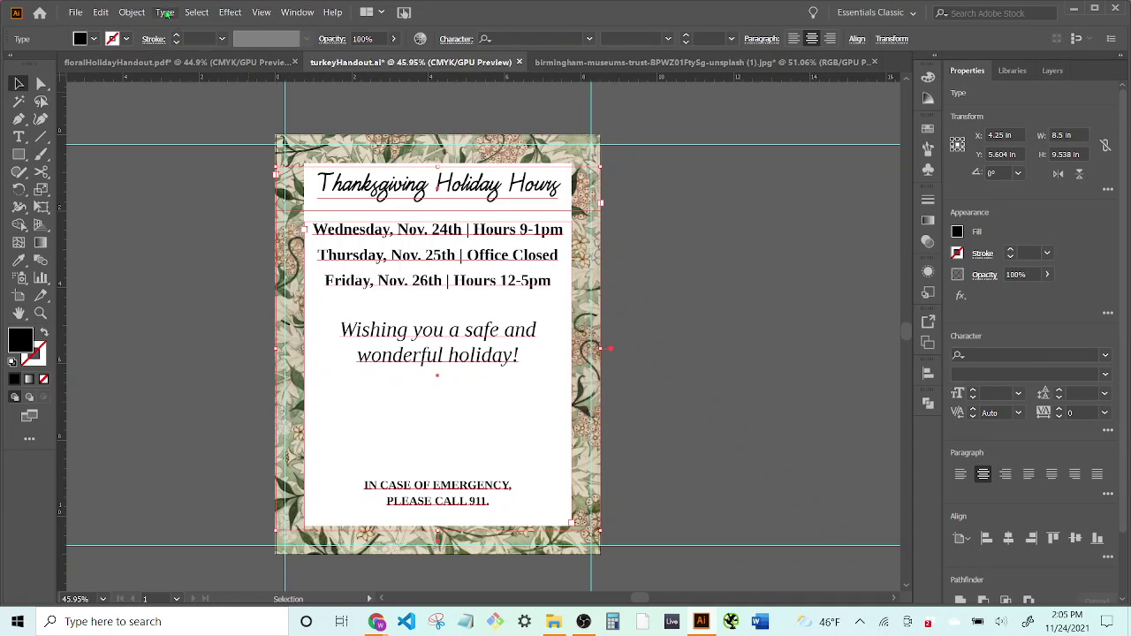
Convert the selected title and body text with Type > Create Outlines, then deselect
click(164, 13)
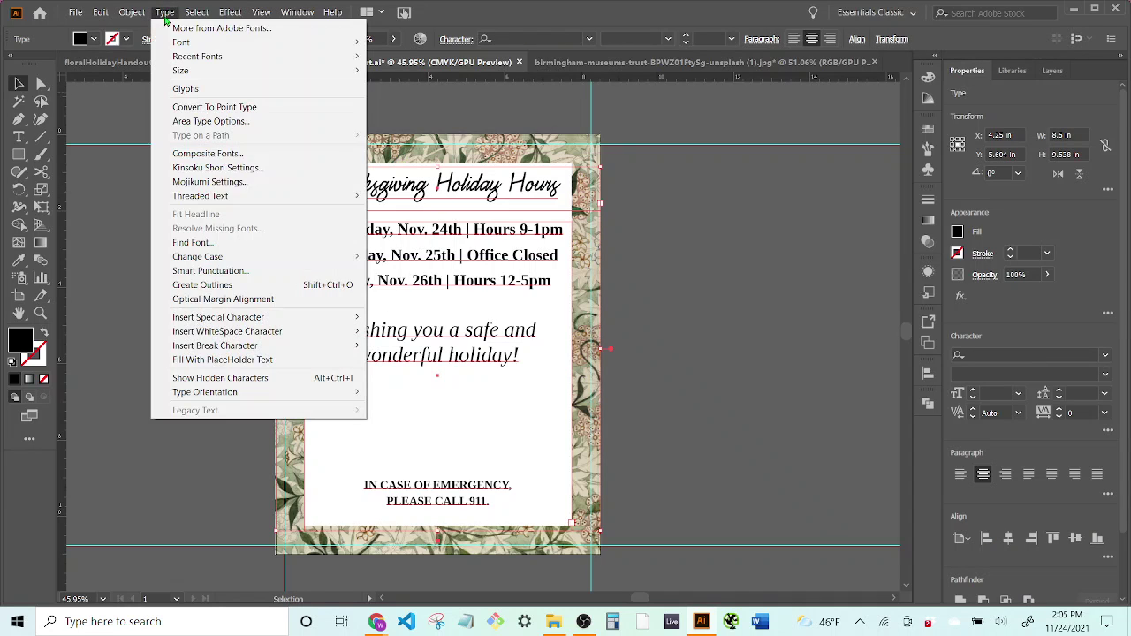
click(203, 285)
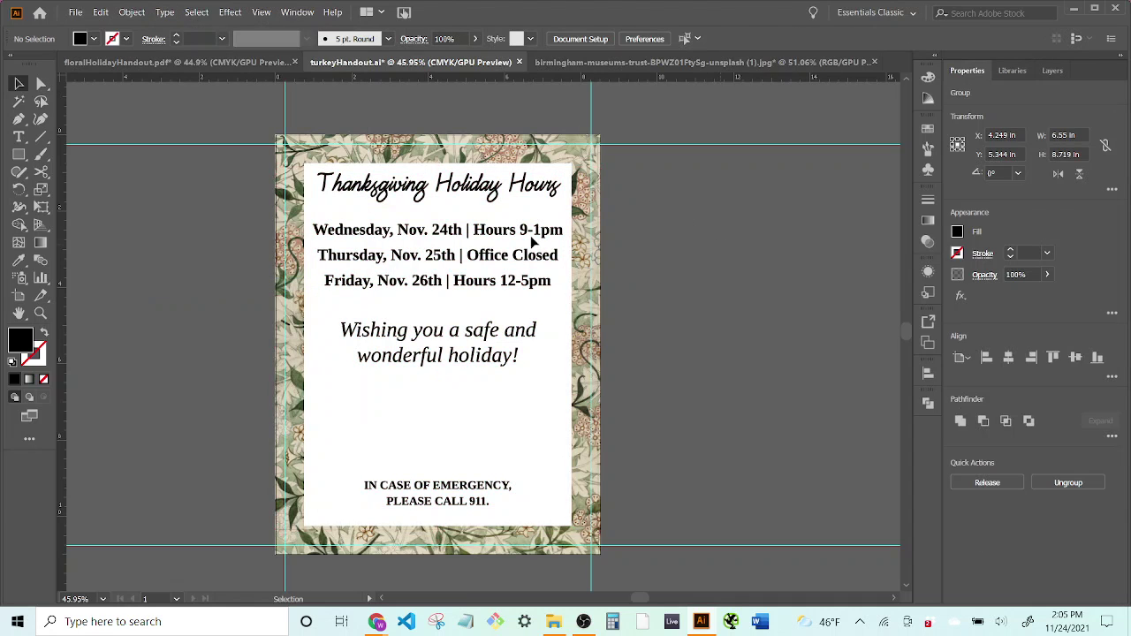
key(ctrl+shift+a)
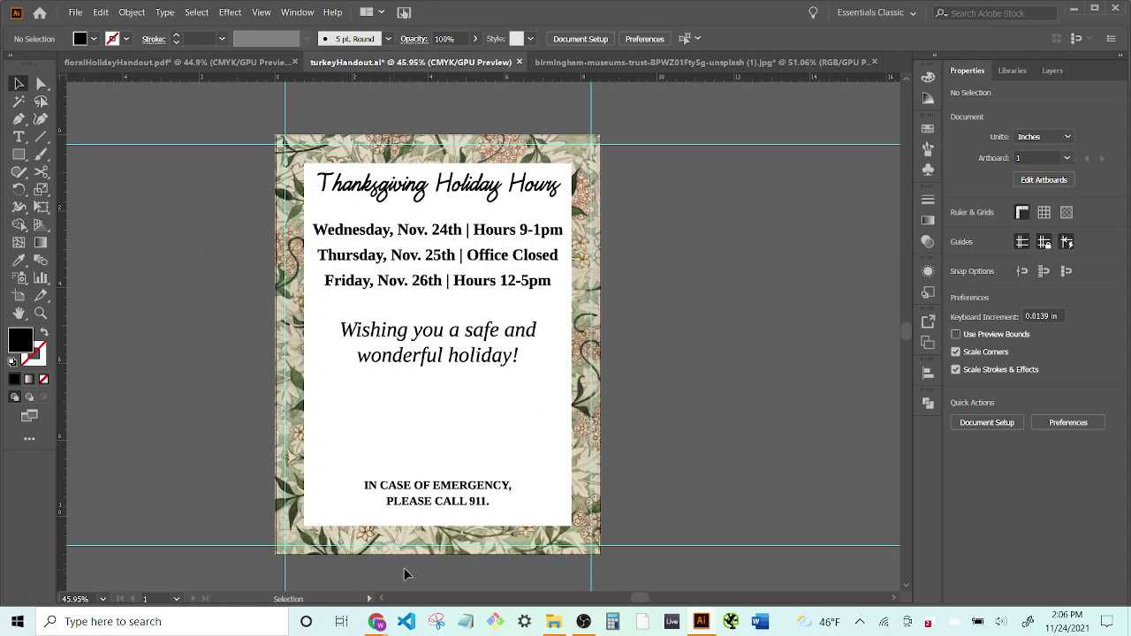
Download the Fun Turkeys banner vector from its Vecteezy page in Chrome
mouse_move(376, 621)
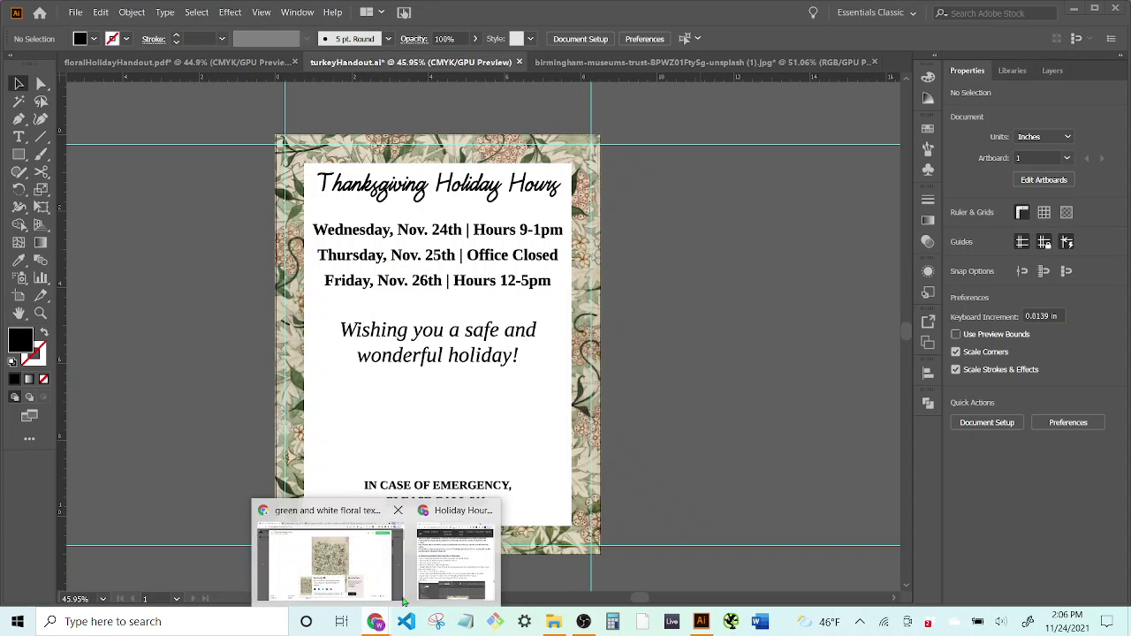
click(397, 584)
click(754, 12)
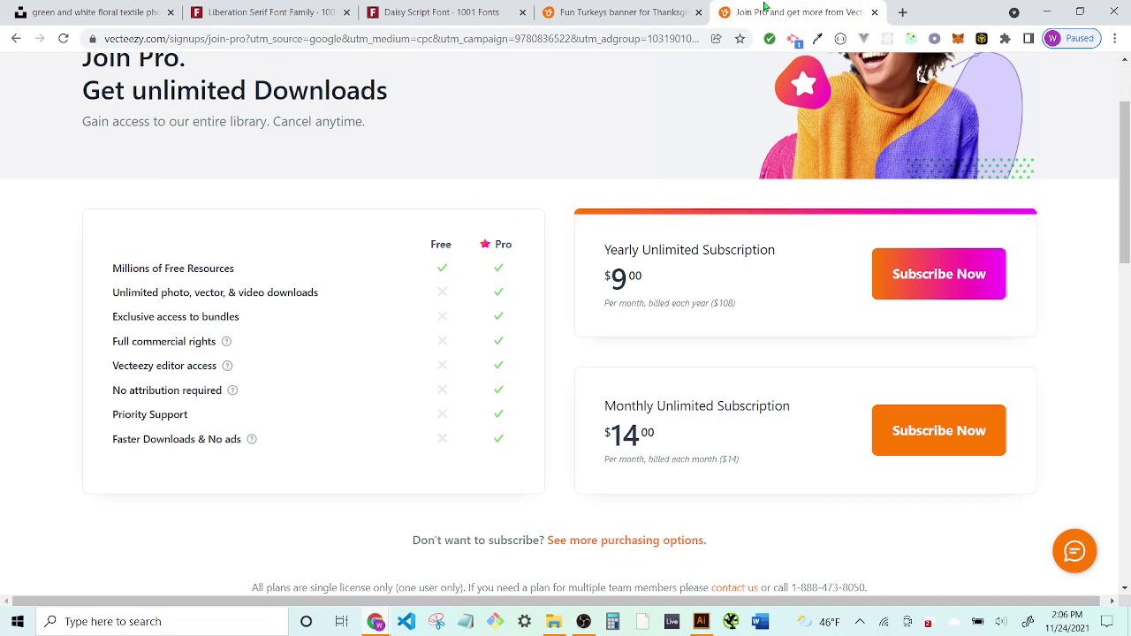
click(643, 13)
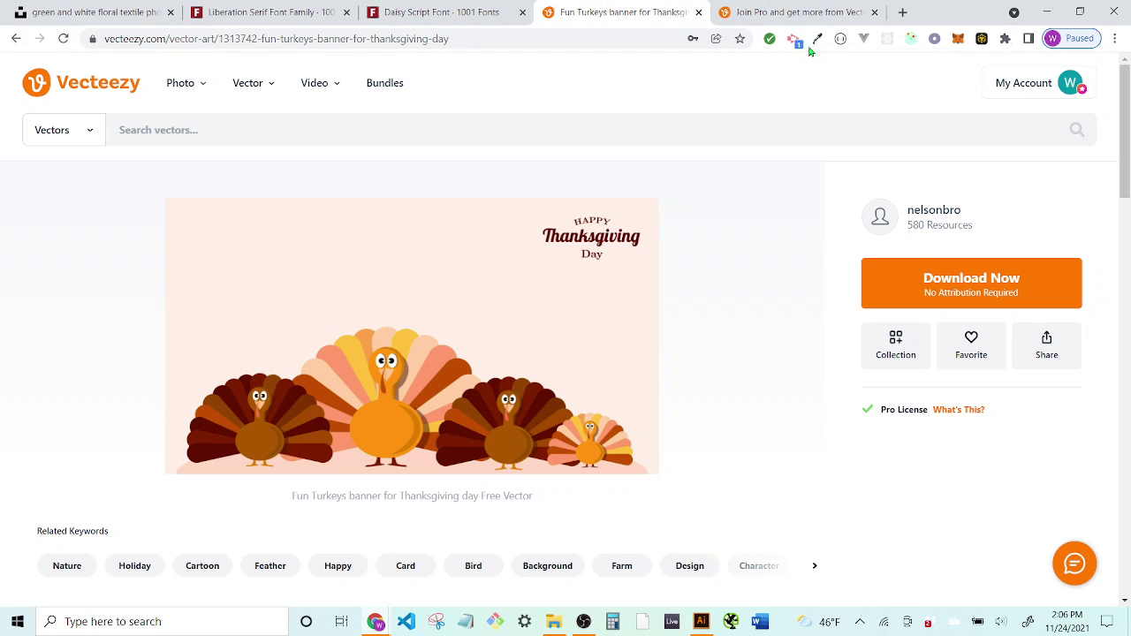
click(796, 13)
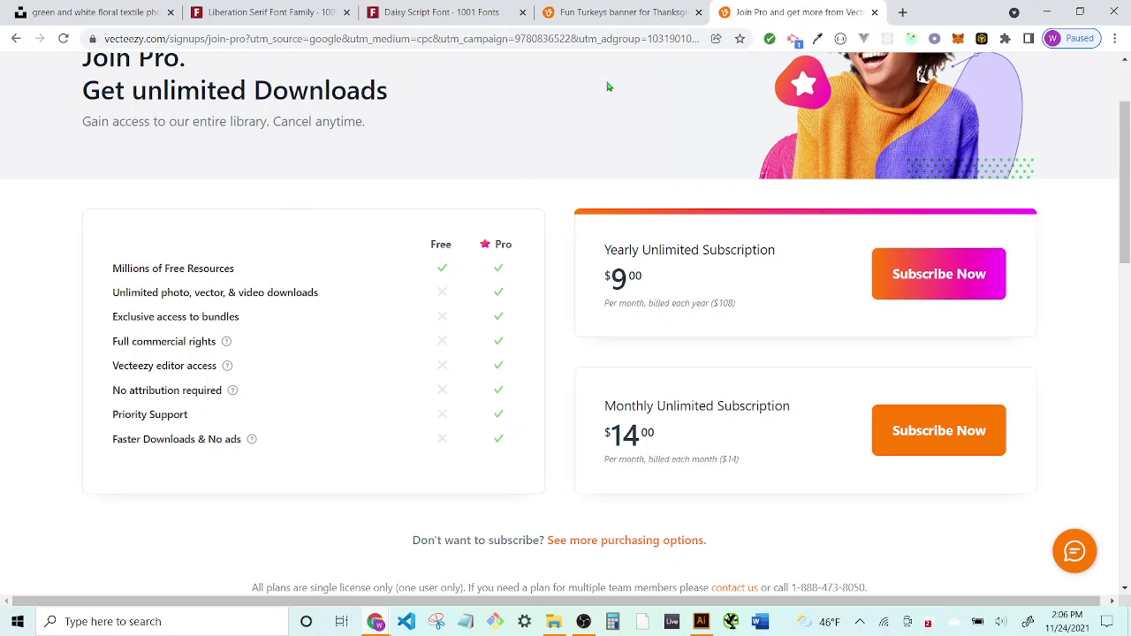
click(619, 10)
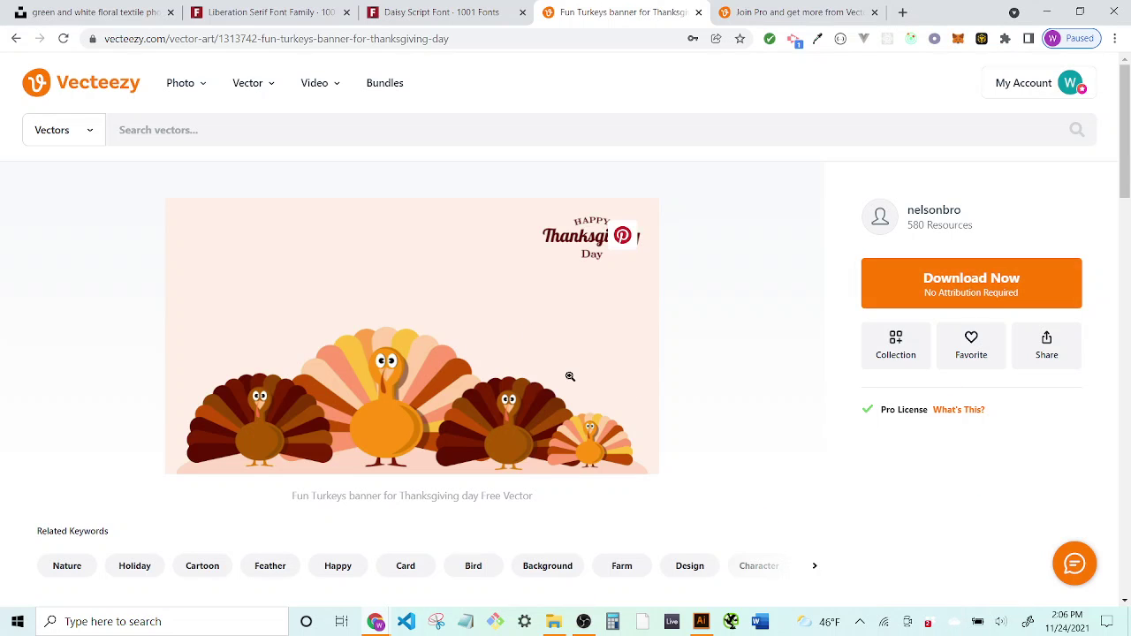
click(967, 269)
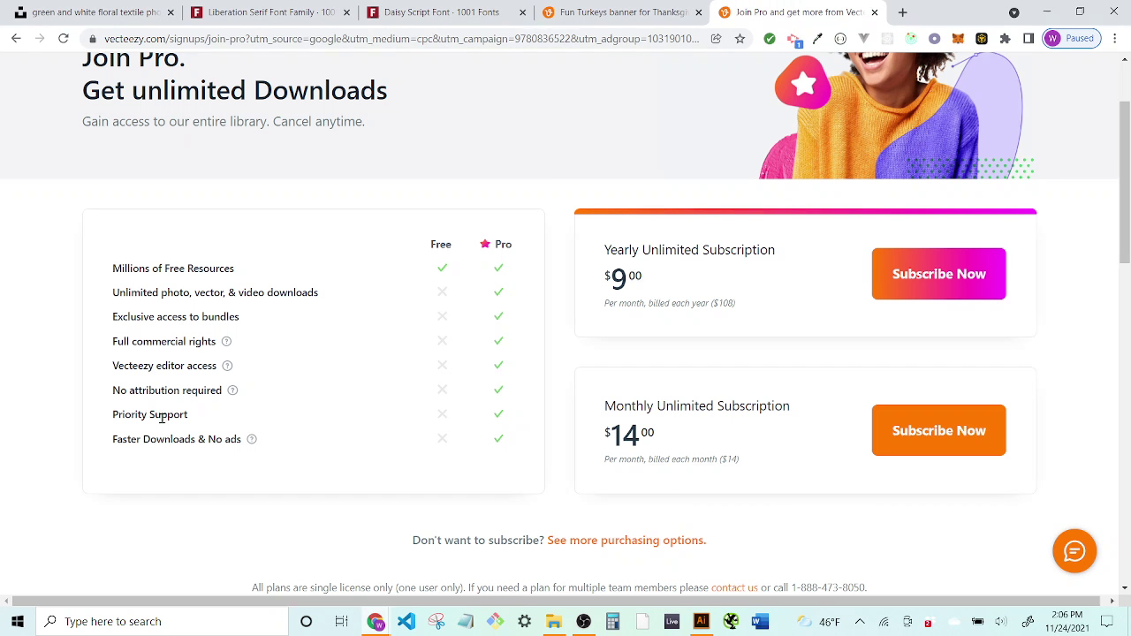
drag(124, 341, 223, 348)
click(301, 345)
click(628, 21)
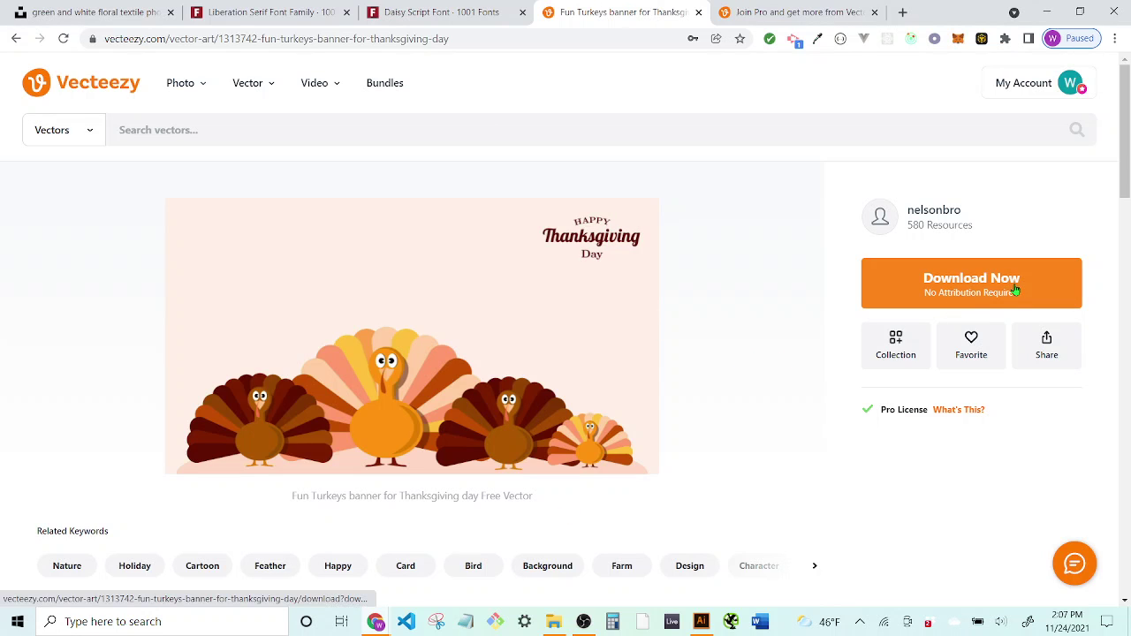
click(953, 300)
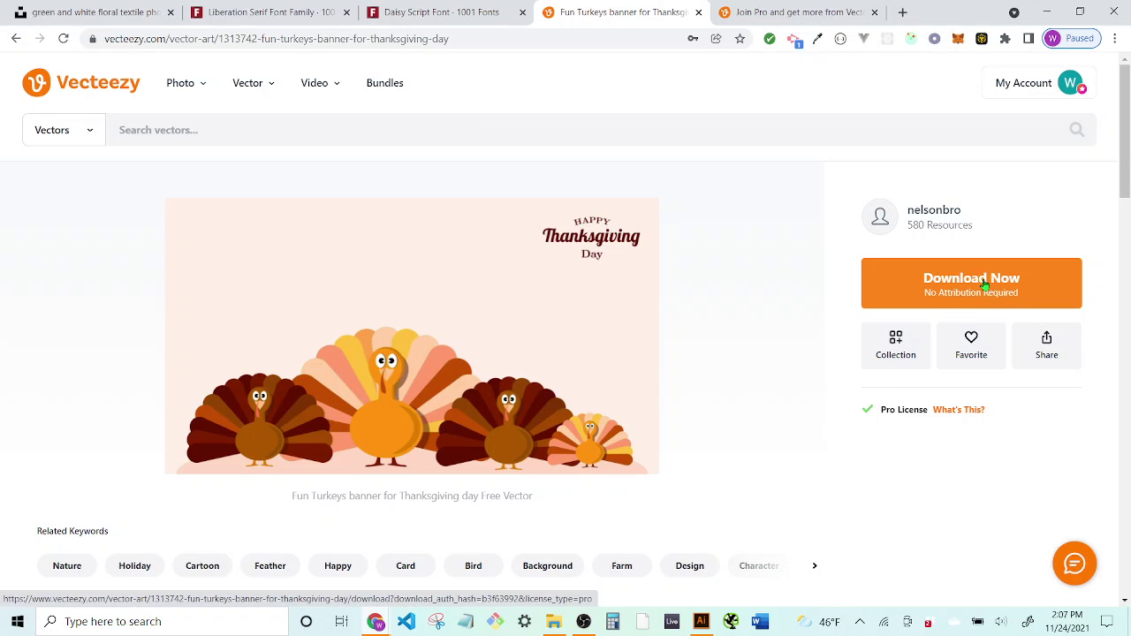
Open the Downloads folder and the downloaded vecteezy turkeys ZIP
key(alt+Tab)
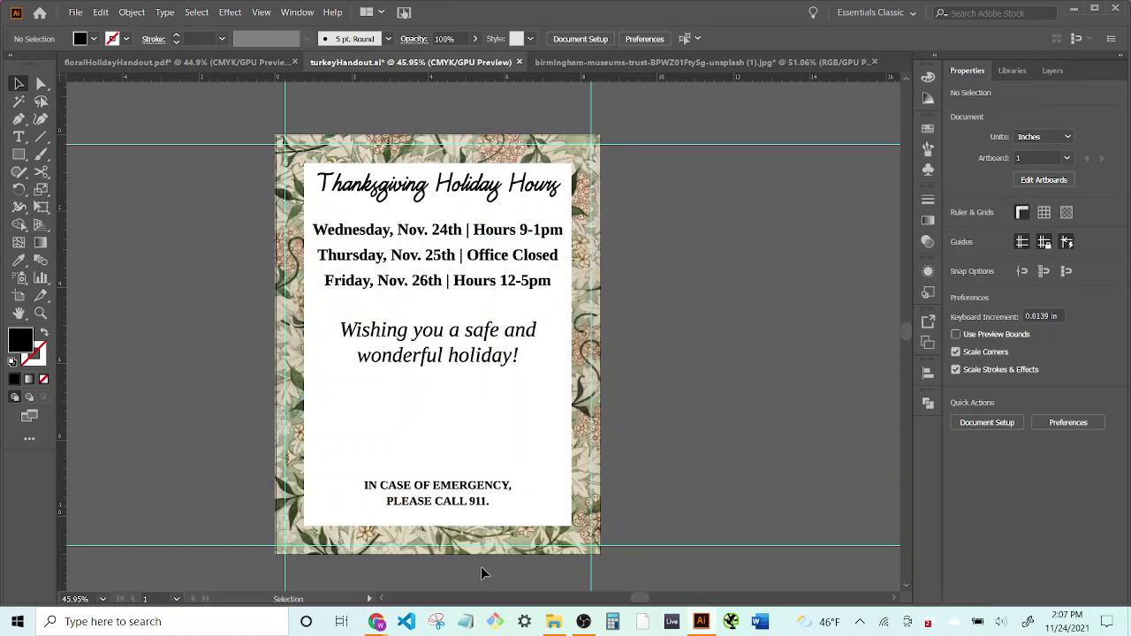
click(553, 621)
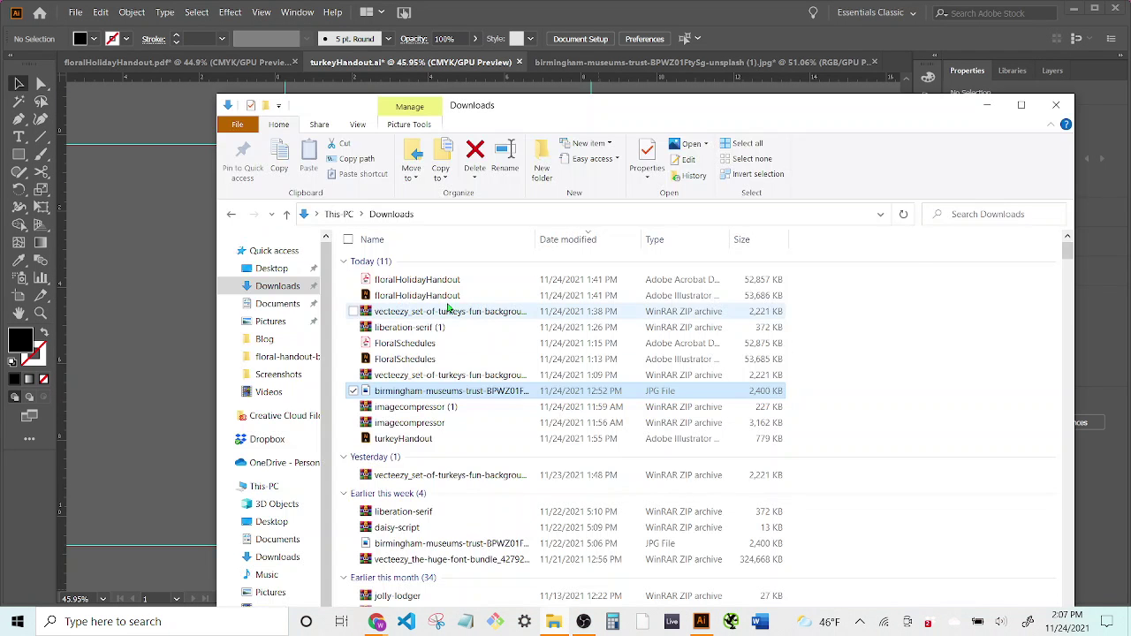
click(495, 312)
double_click(497, 313)
Open the turkeys archive in WinRAR, dismiss the evaluation reminder, and pick Turkeysset.eps
click(988, 106)
key(Escape)
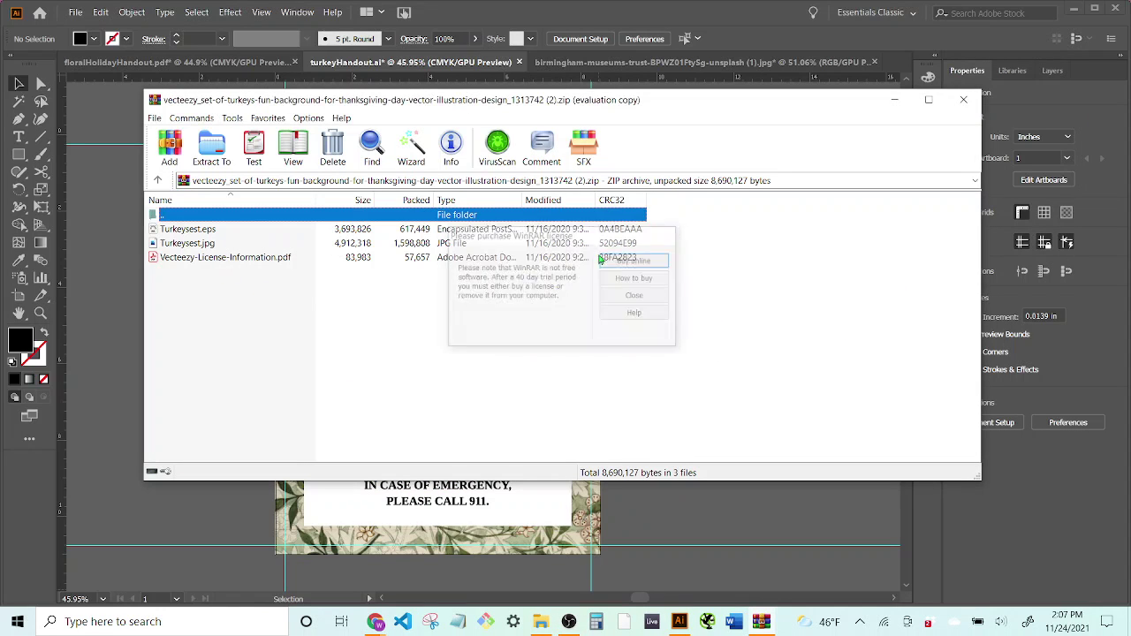
click(211, 232)
click(214, 243)
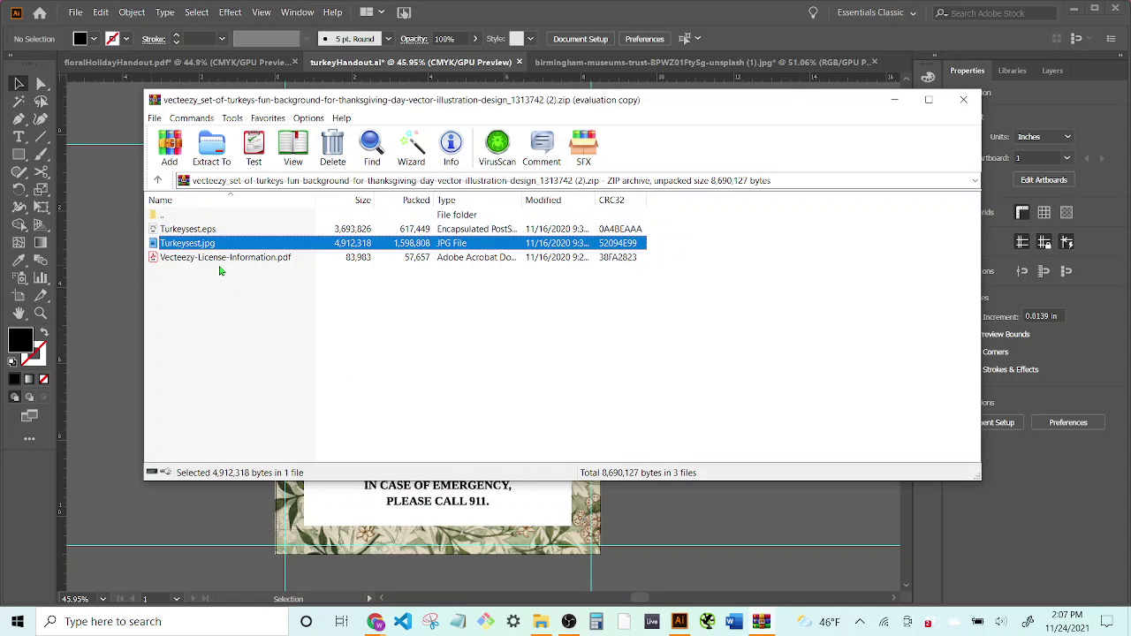
click(214, 232)
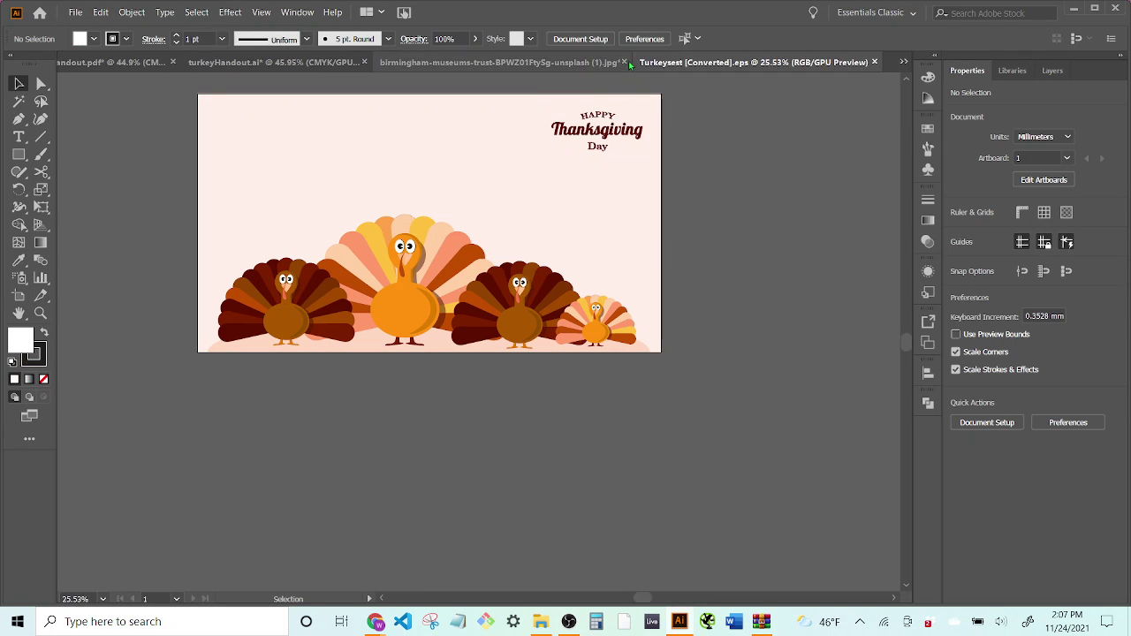
Close the birmingham museums photo without saving and ungroup the Turkeysset artwork
click(625, 63)
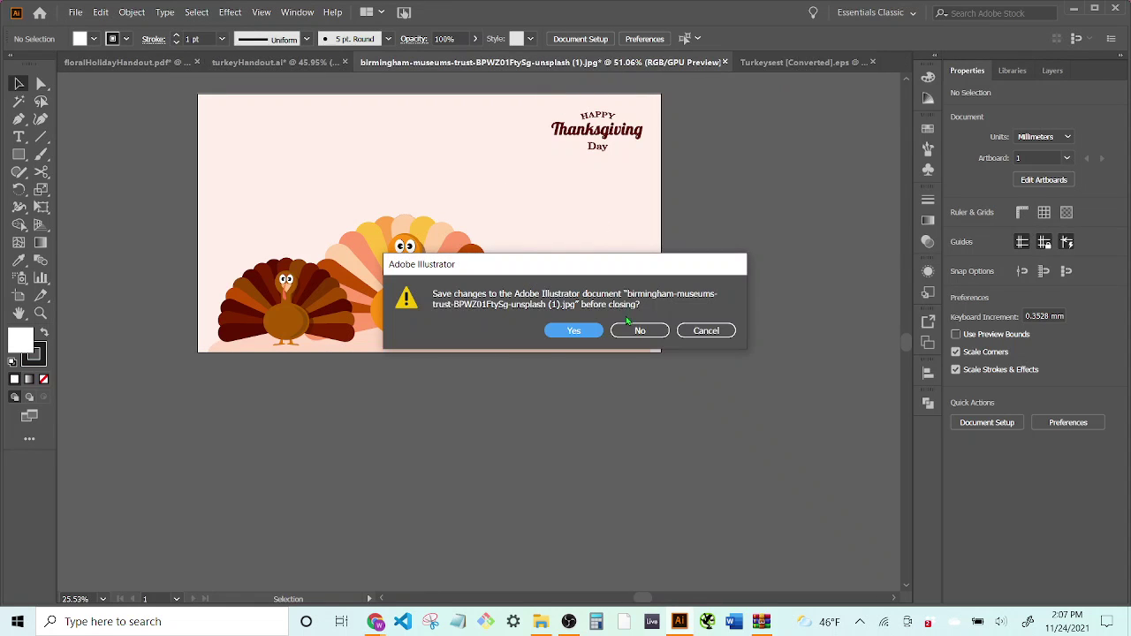
click(639, 332)
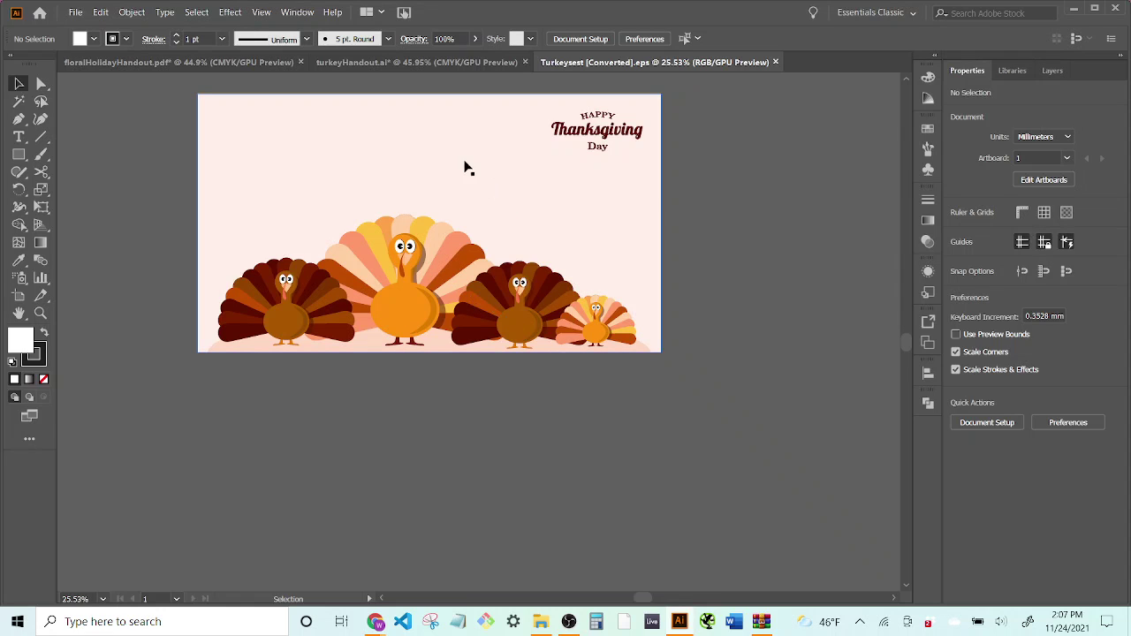
click(429, 167)
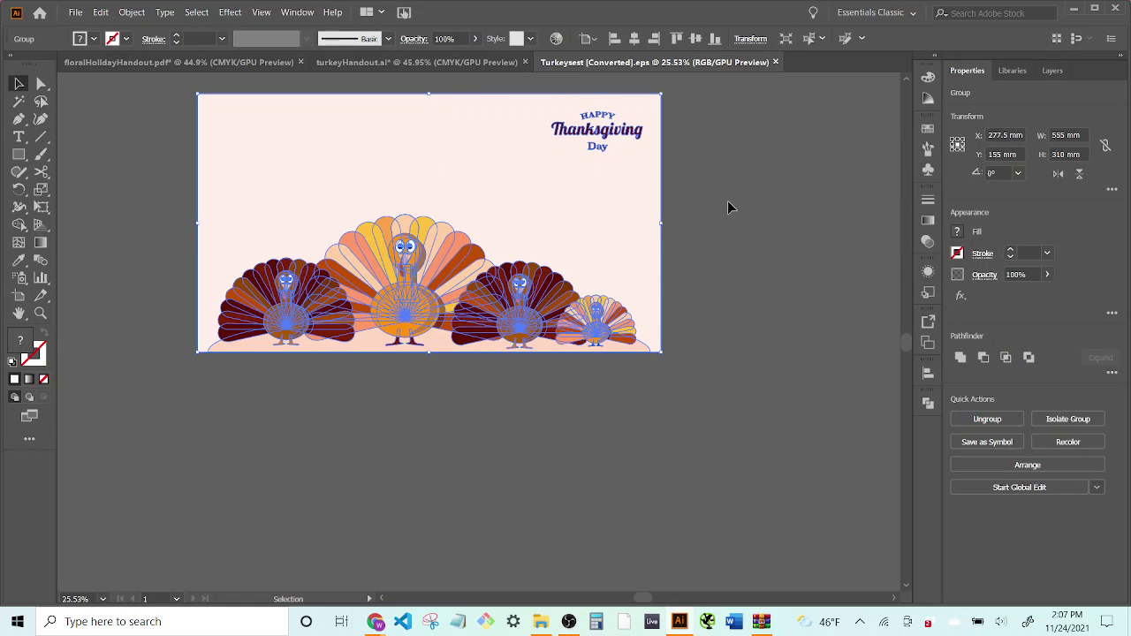
click(782, 210)
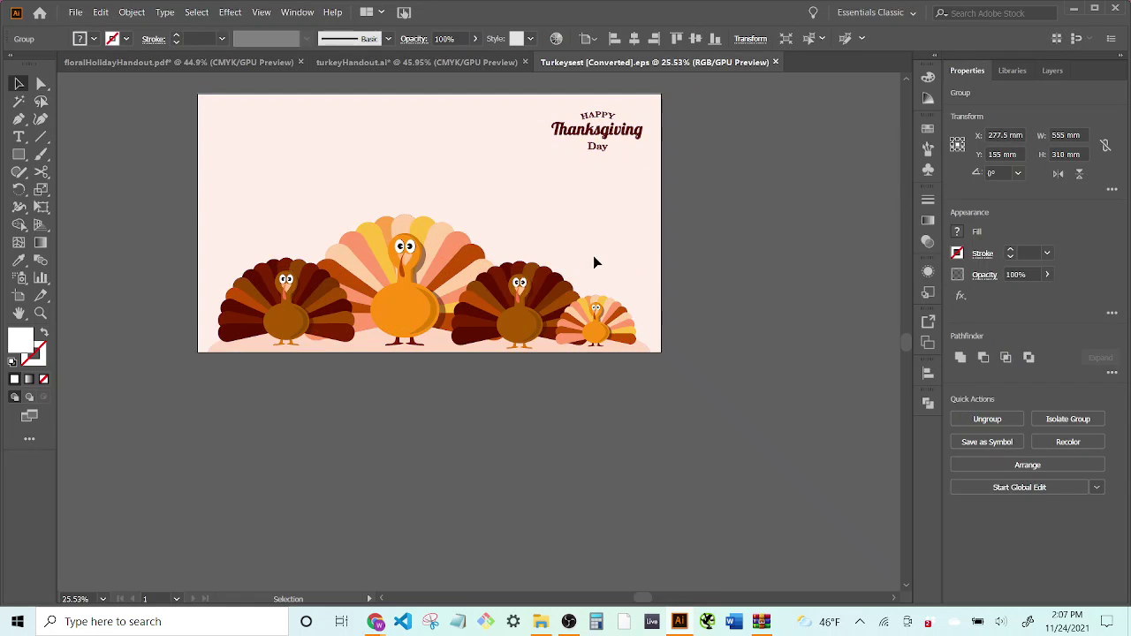
click(283, 150)
right_click(369, 166)
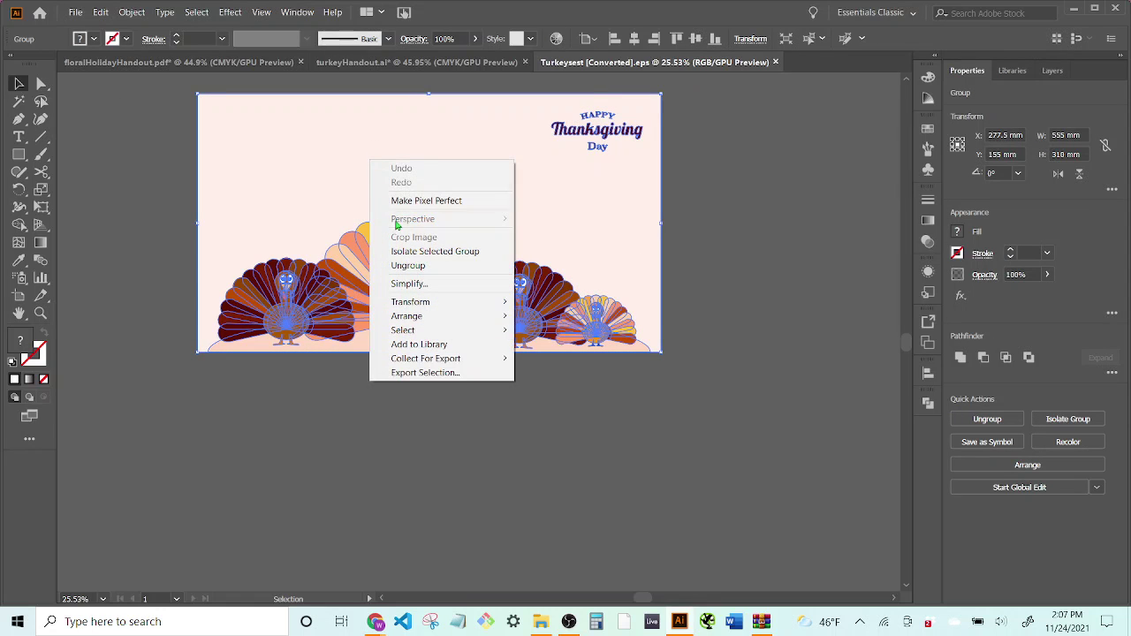
click(402, 264)
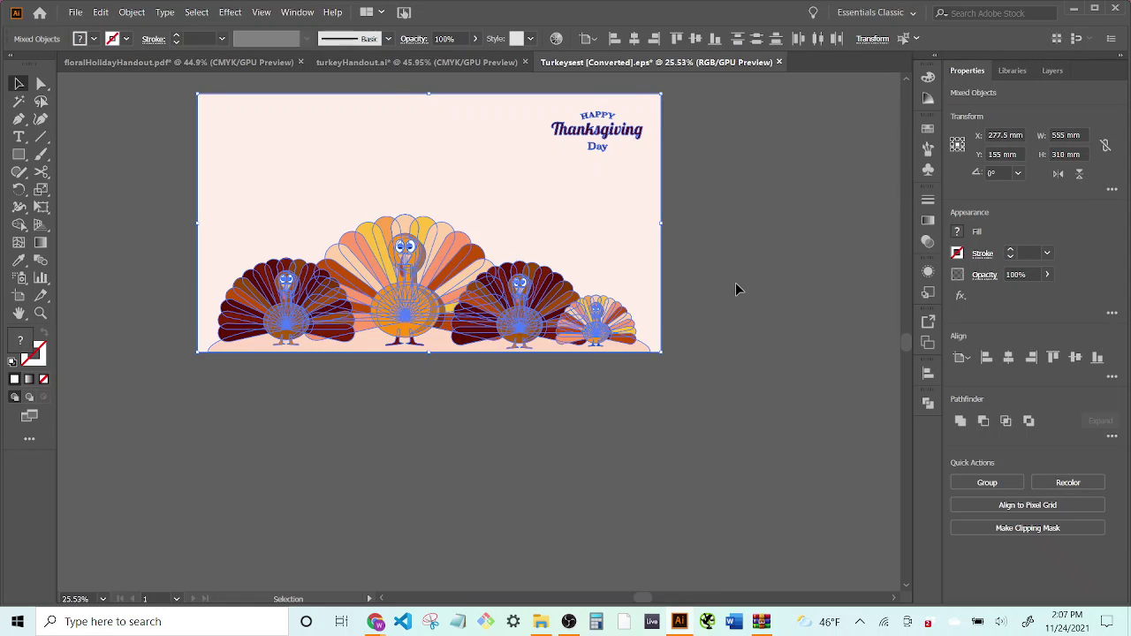
click(718, 261)
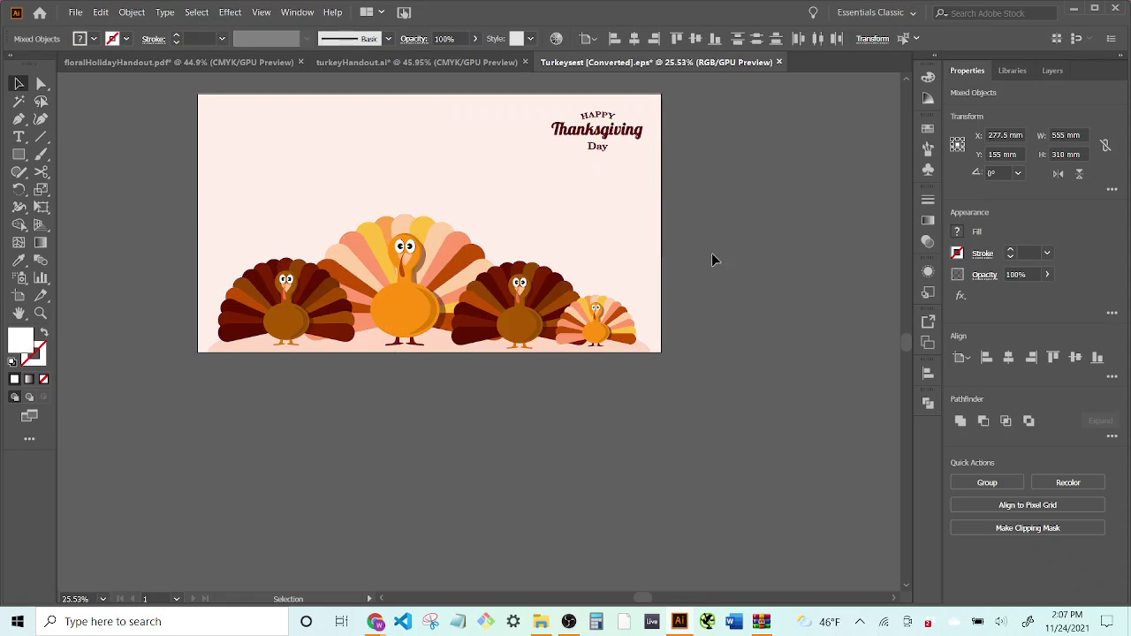
Select the middle, left and right large turkeys, after undoing a trial red-orange fill
click(411, 321)
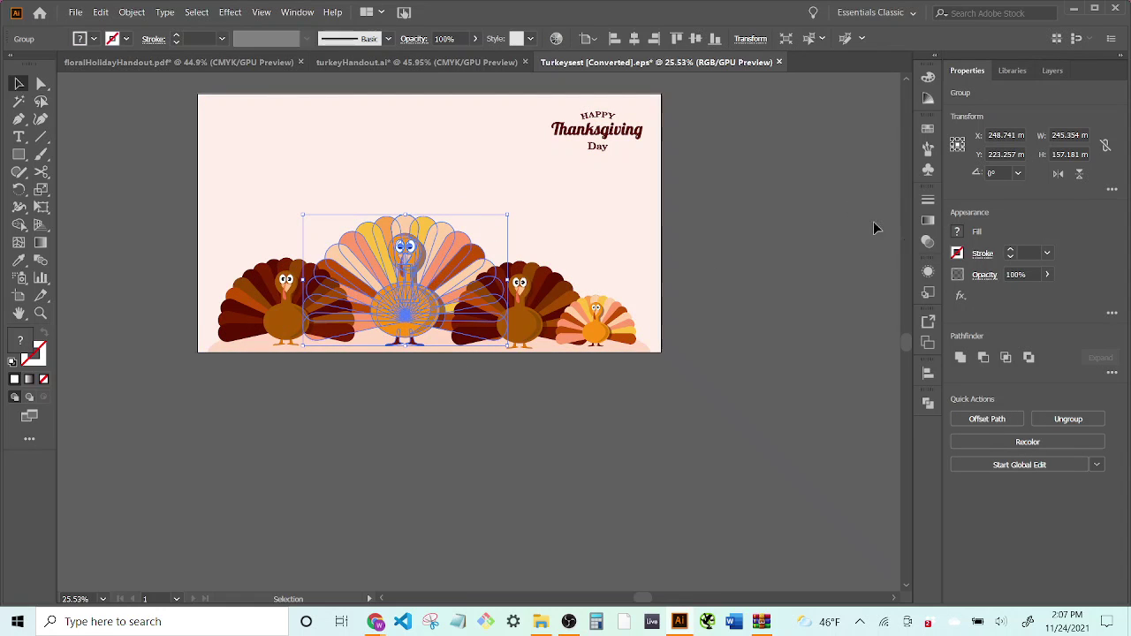
click(957, 233)
click(923, 287)
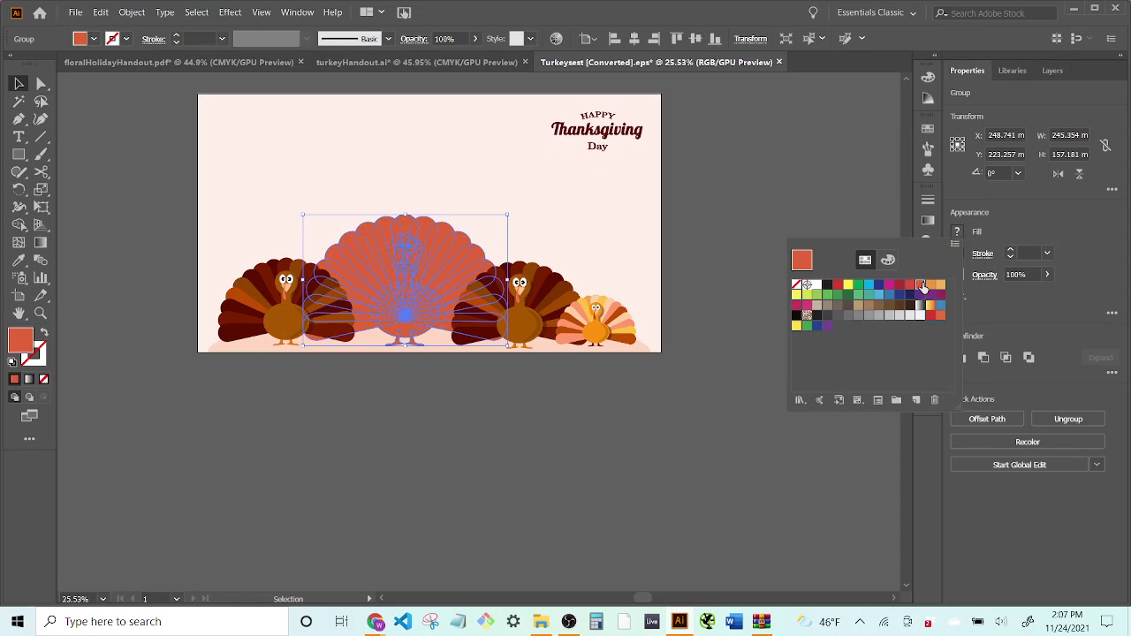
click(796, 208)
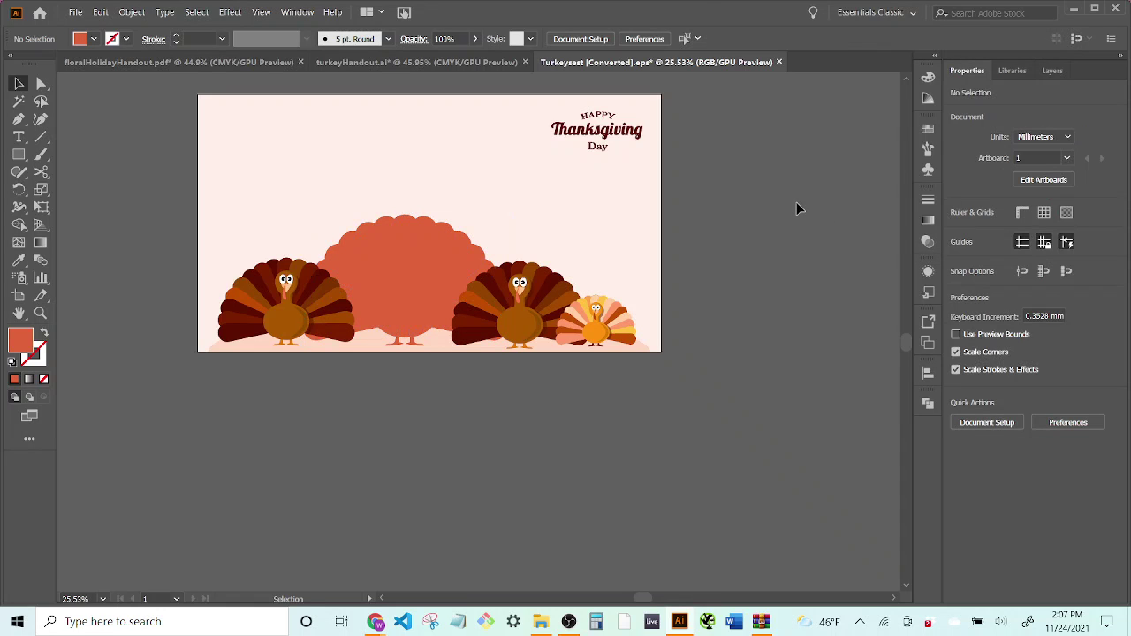
key(ctrl+z)
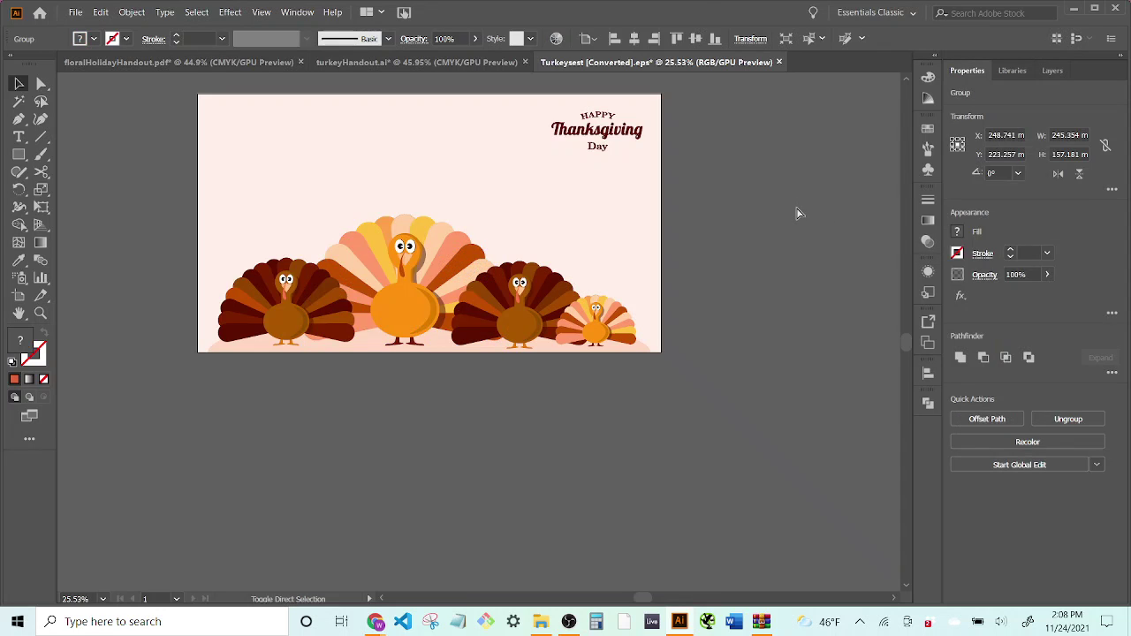
click(786, 213)
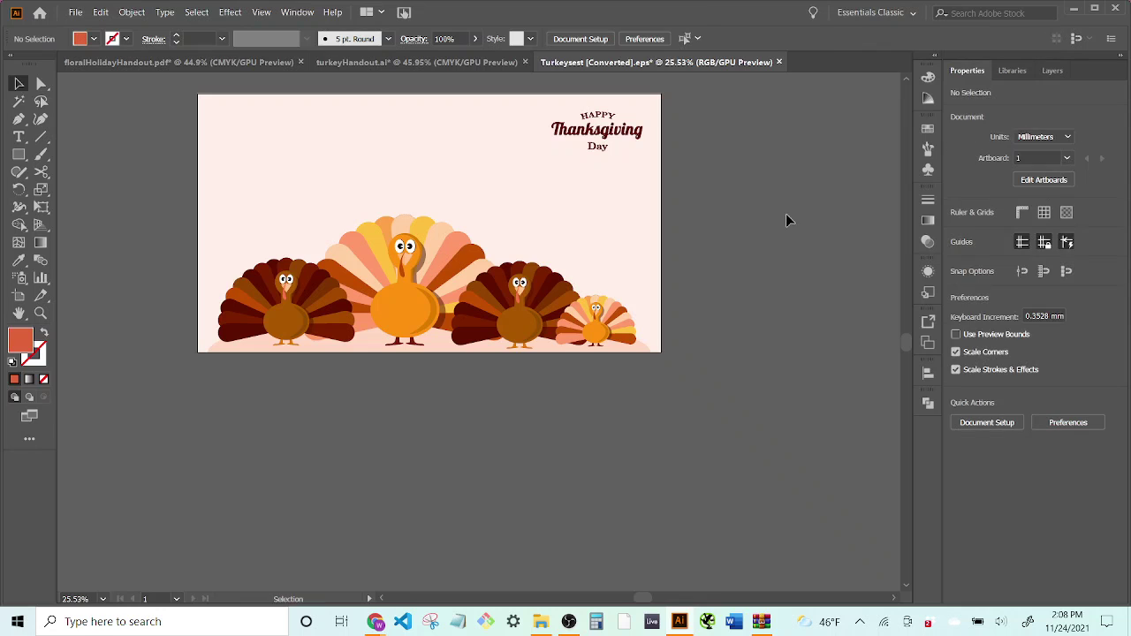
click(405, 320)
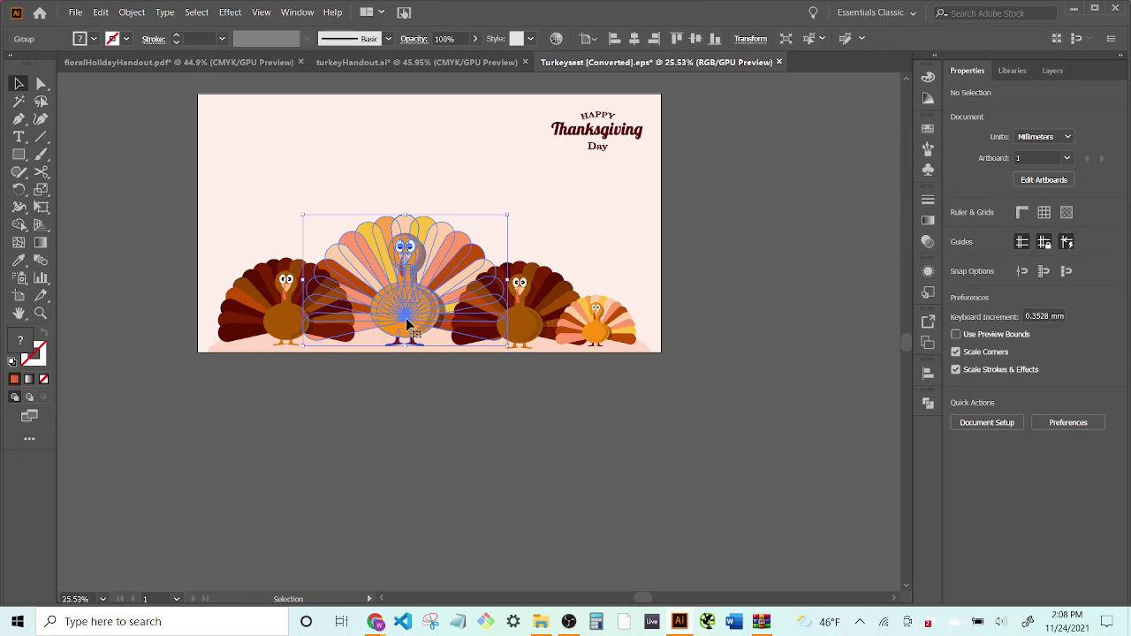
shift+click(283, 327)
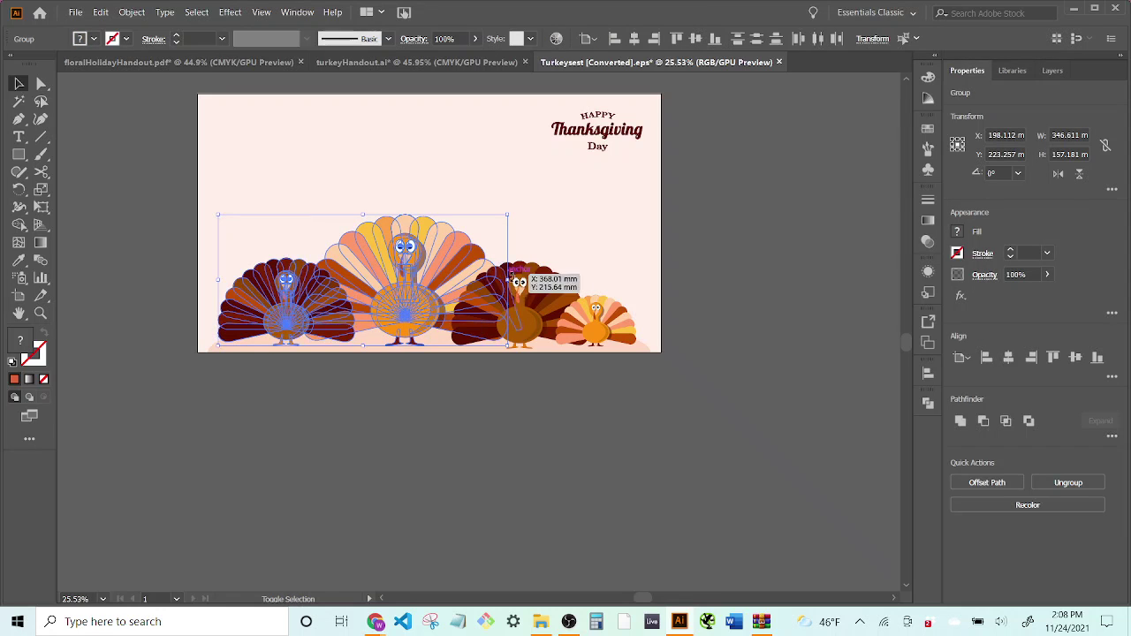
shift+click(528, 325)
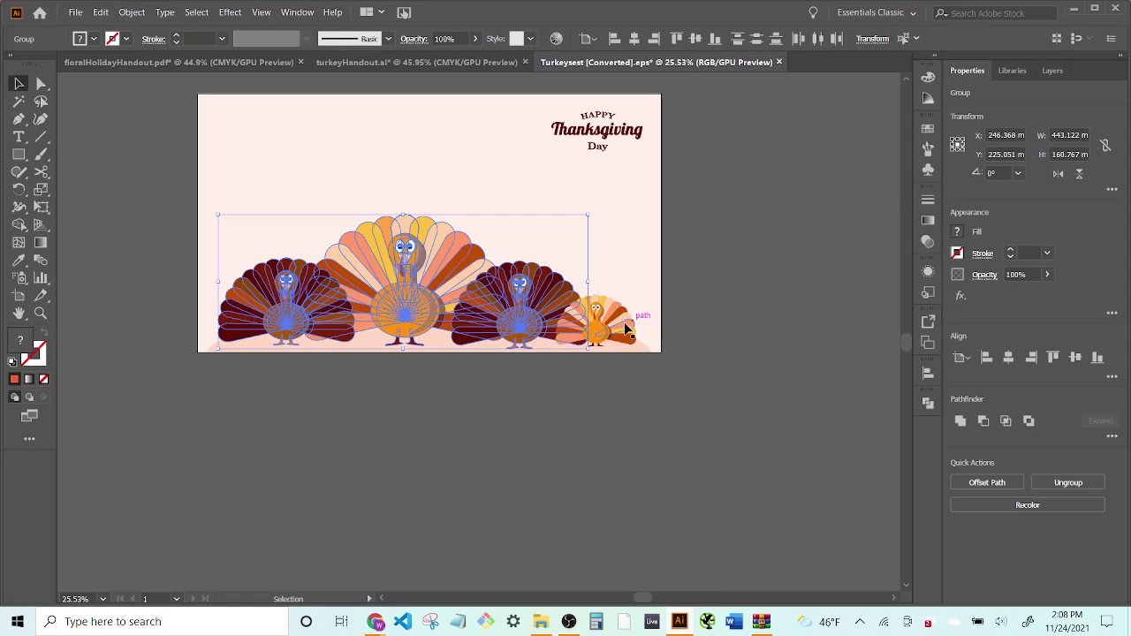
Paste the three copied turkeys into the turkeyHandout document
key(a)
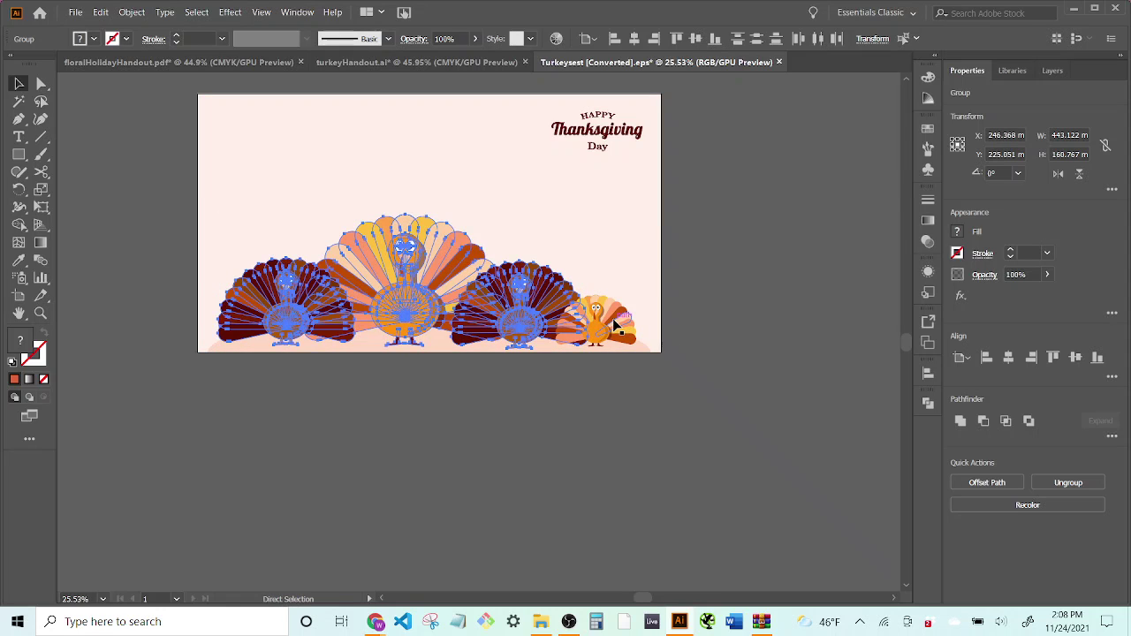
key(v)
click(416, 62)
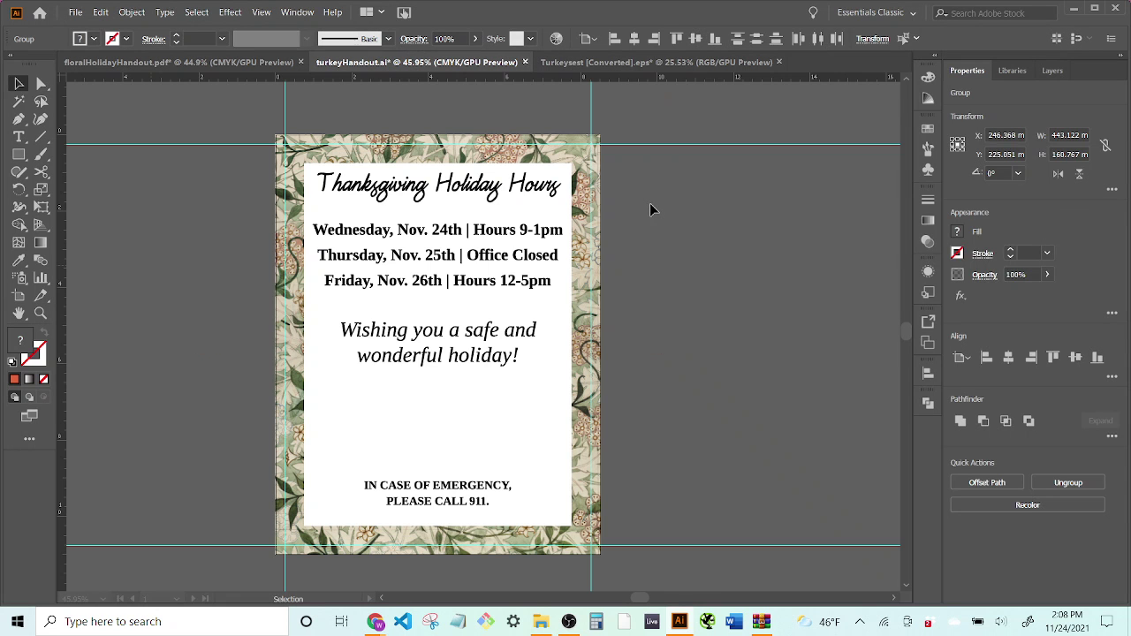
click(649, 208)
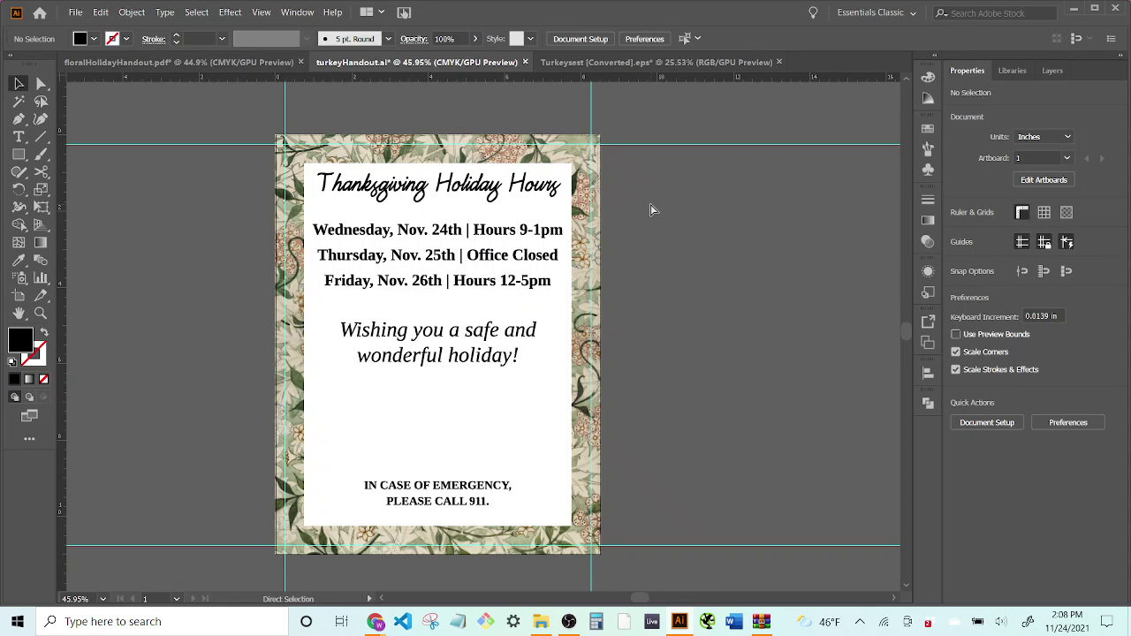
key(ctrl+v)
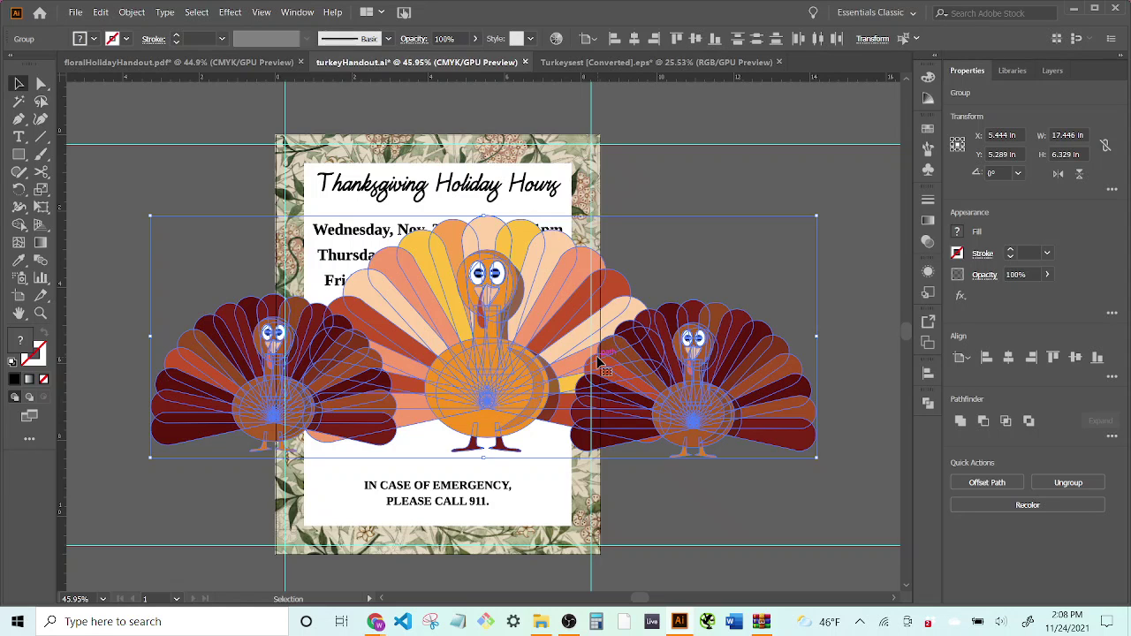
Scale the pasted turkey group uniformly to 30% via Object > Transform > Scale
click(599, 360)
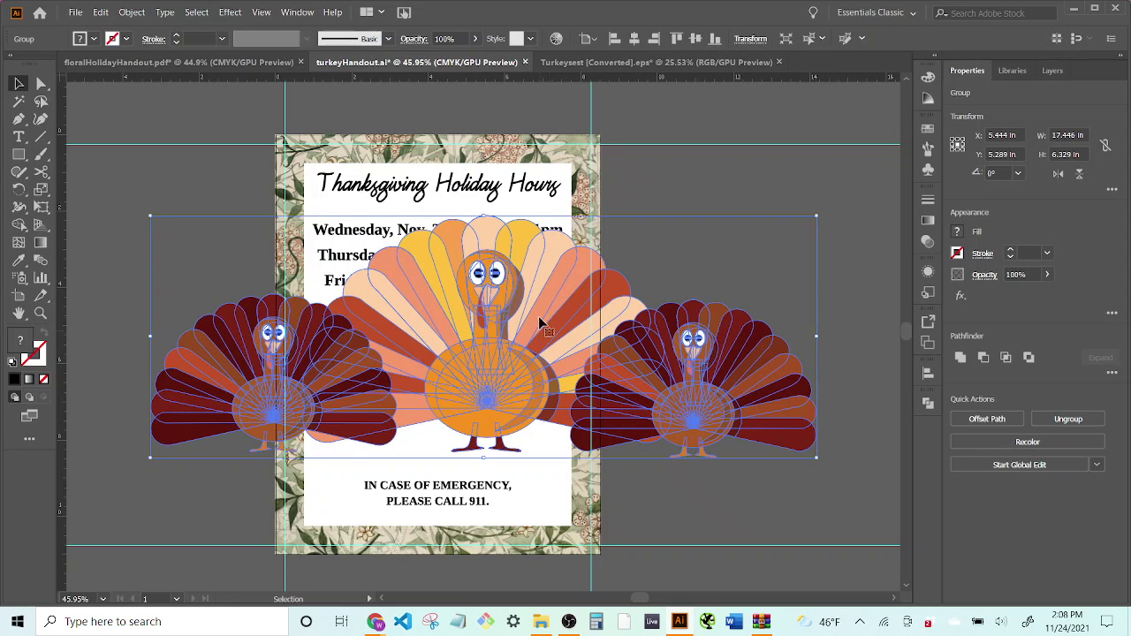
click(132, 13)
mouse_move(274, 28)
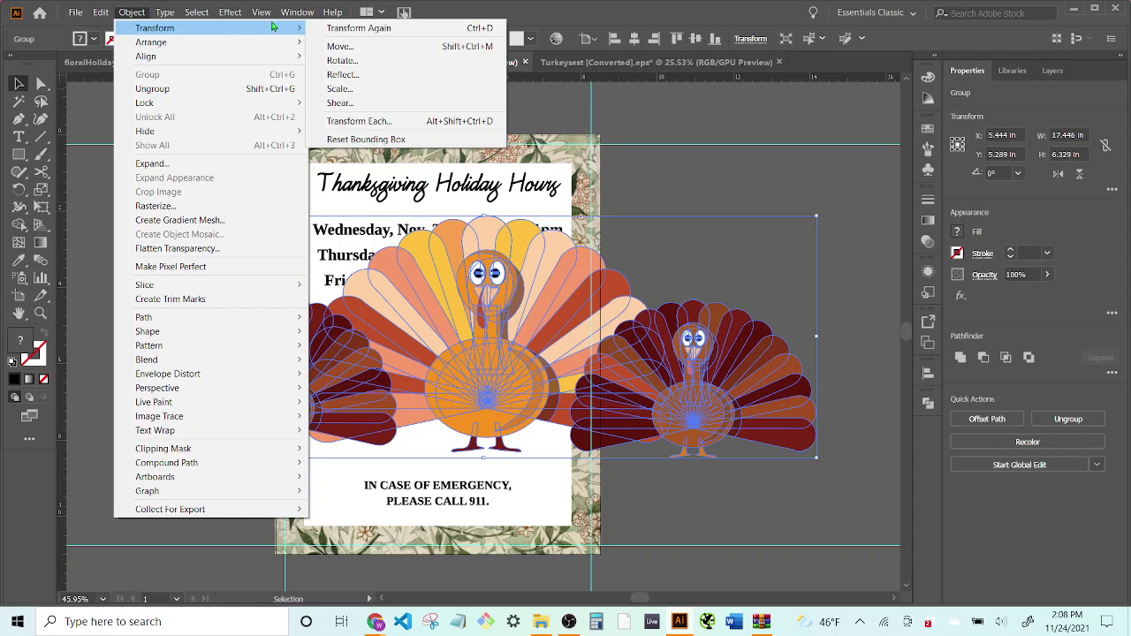
click(339, 88)
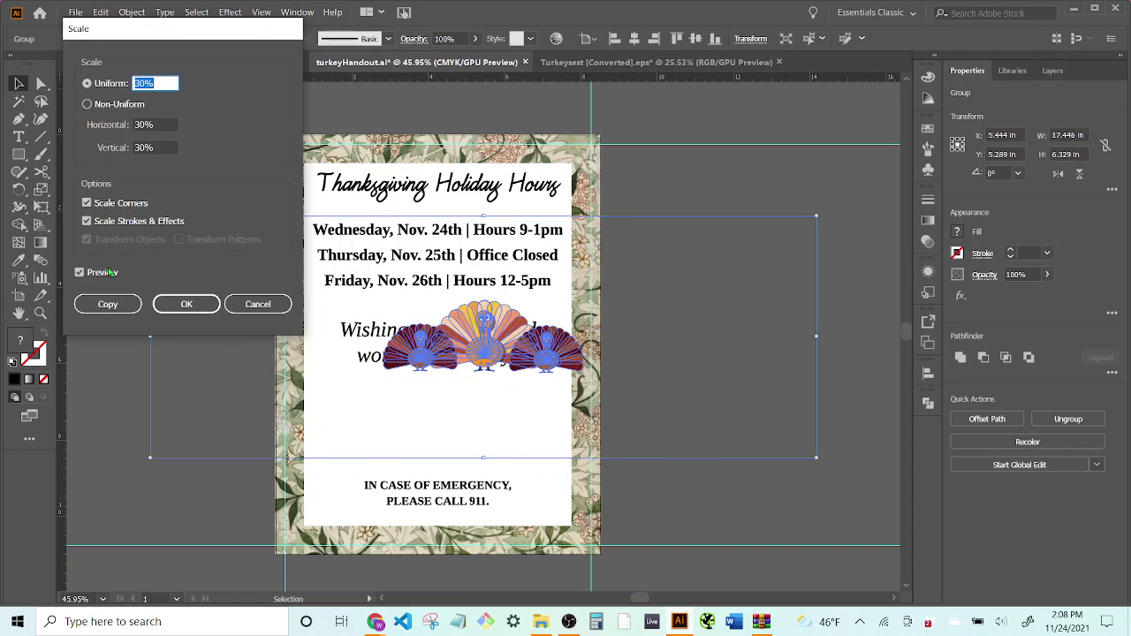
click(196, 304)
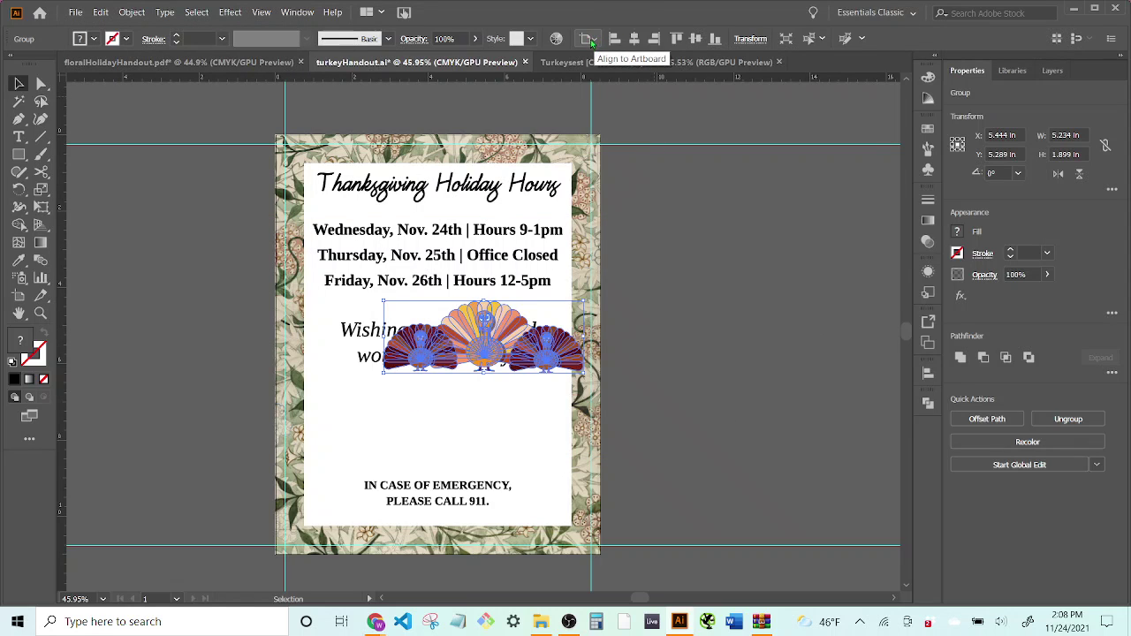
Centre the turkeys horizontally on the artboard and move them below the holiday greeting
click(591, 39)
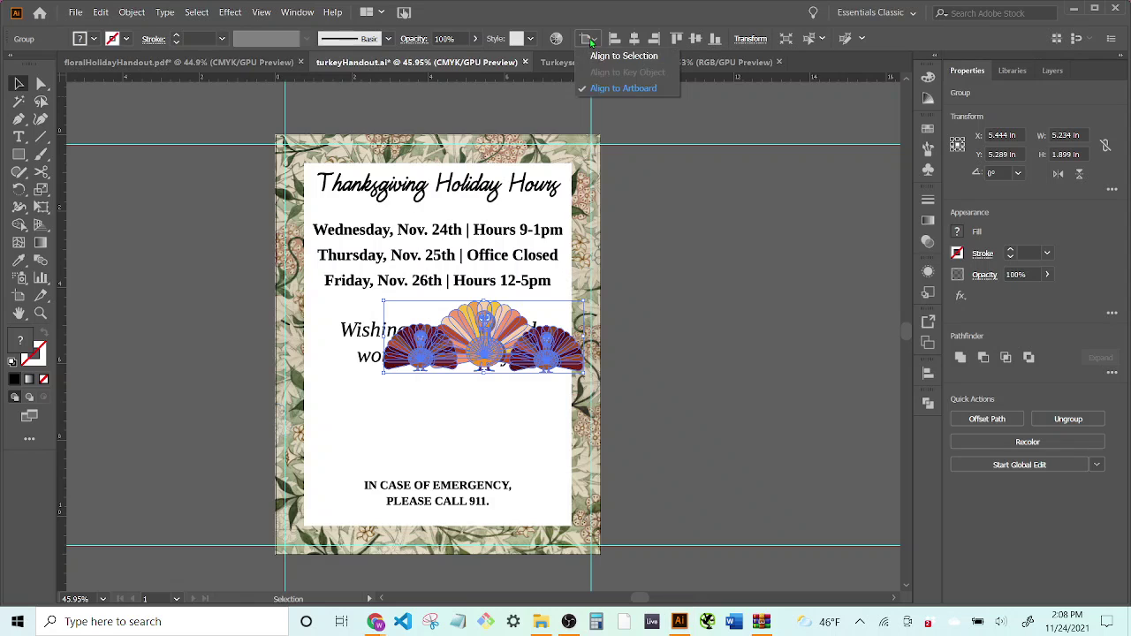
click(596, 89)
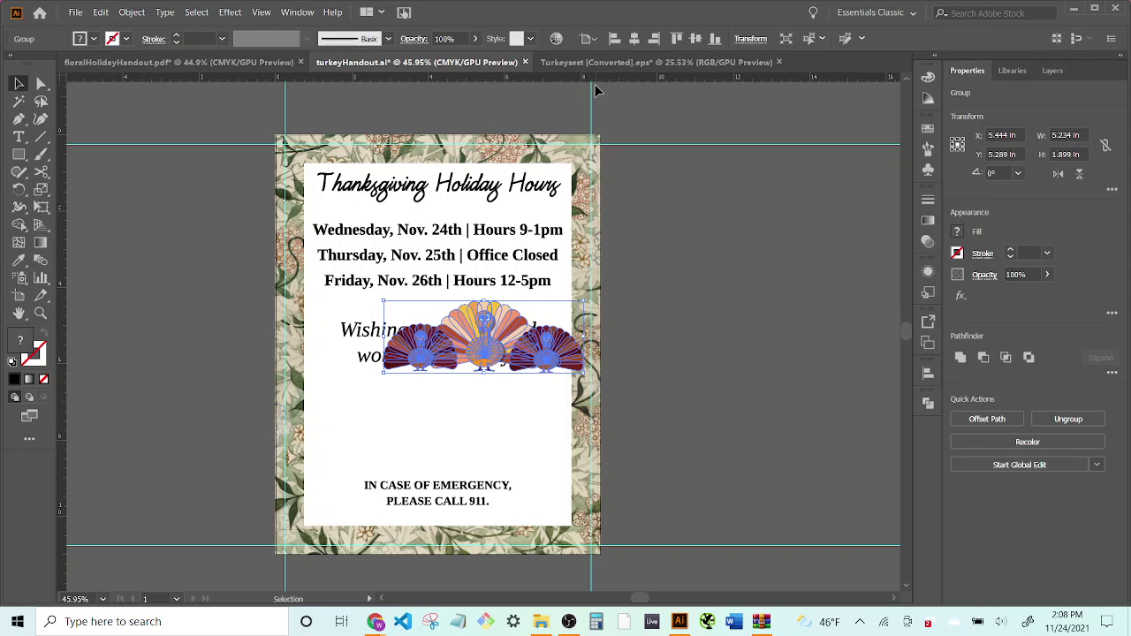
click(633, 40)
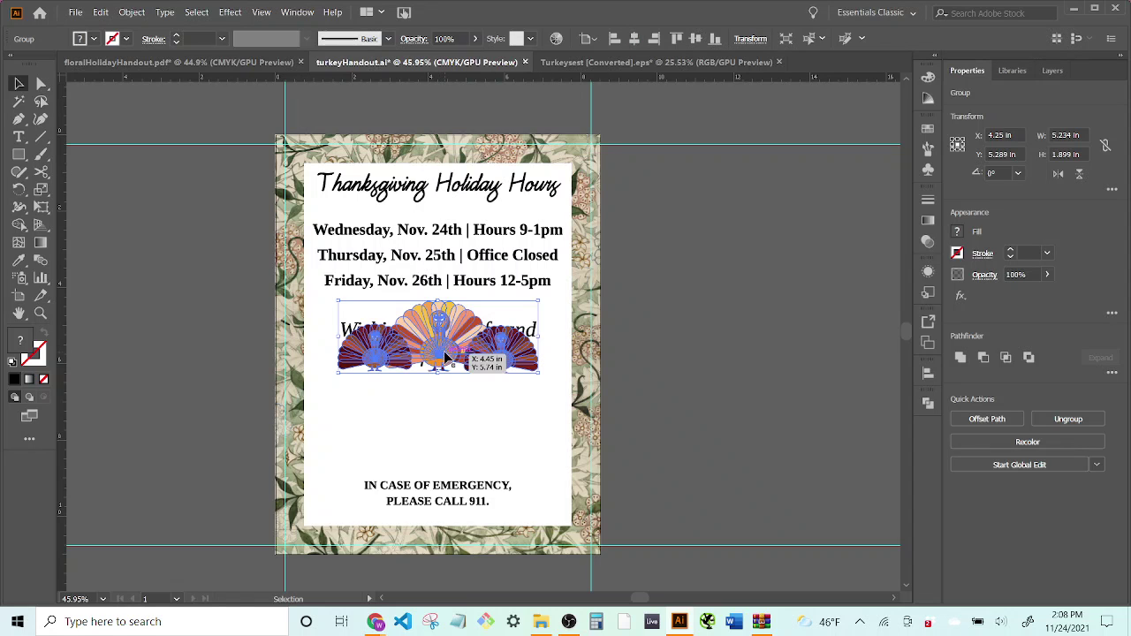
drag(446, 353, 441, 439)
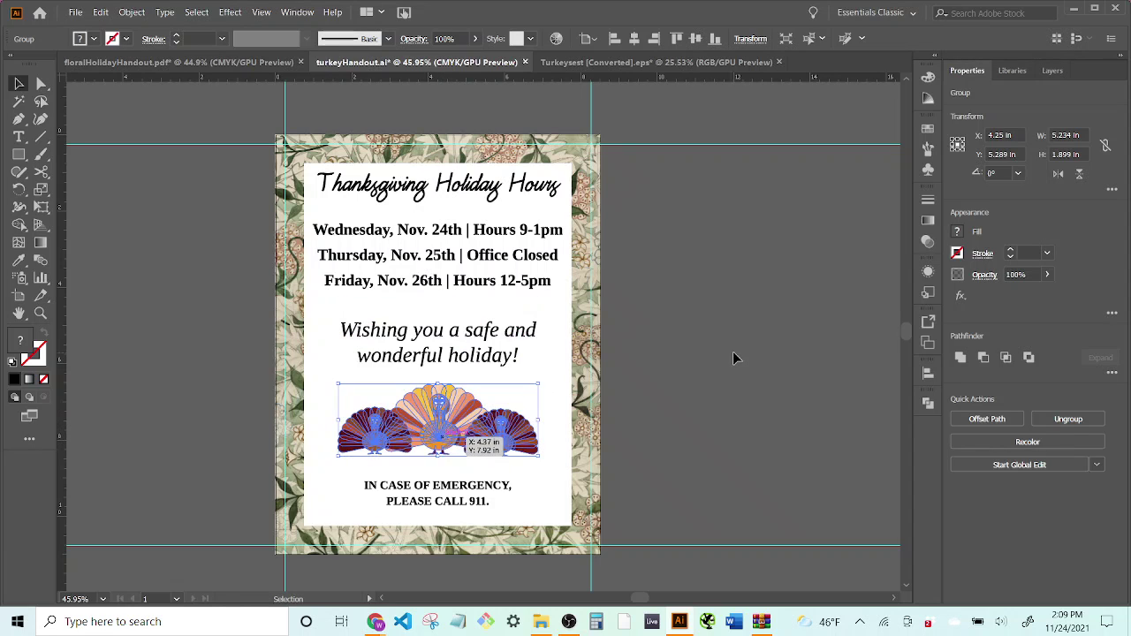
key(ctrl+shift+a)
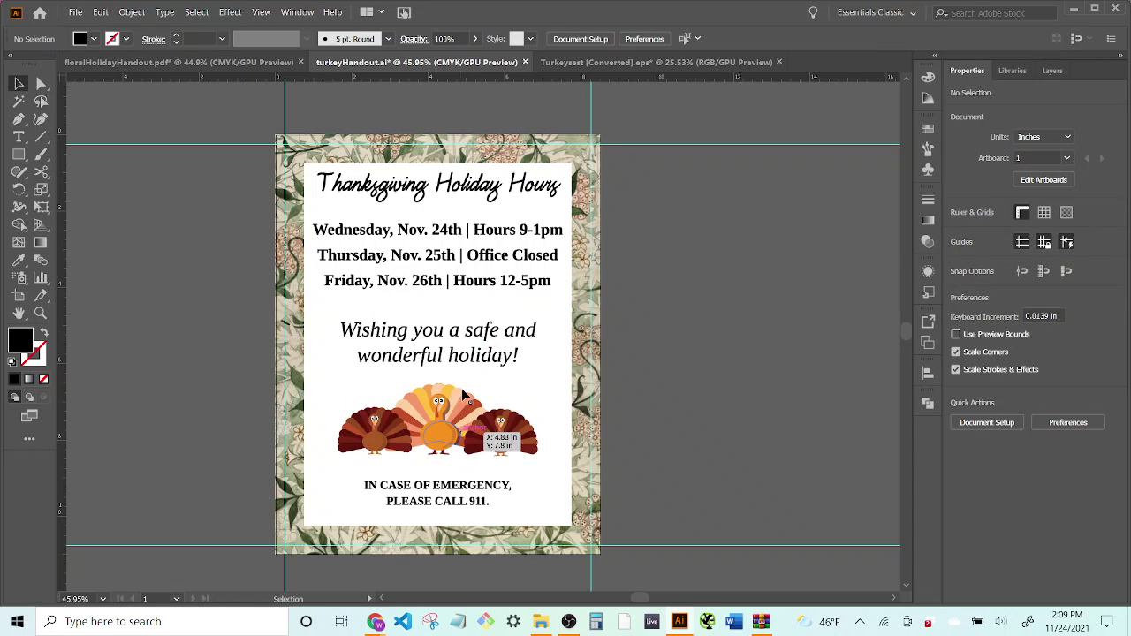
click(496, 364)
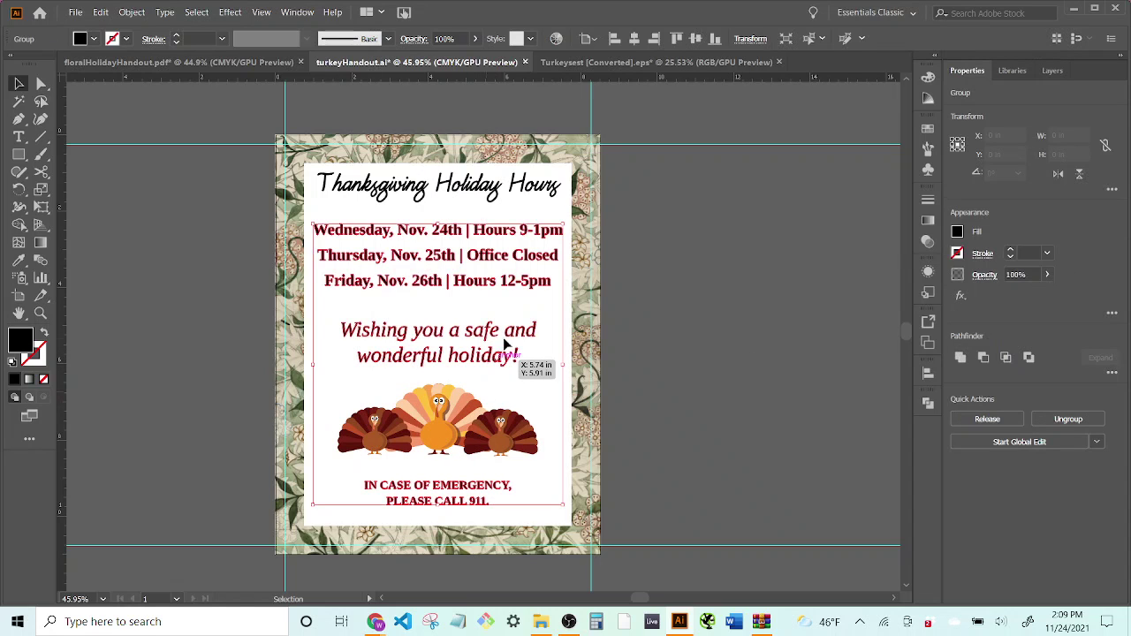
drag(410, 370, 424, 360)
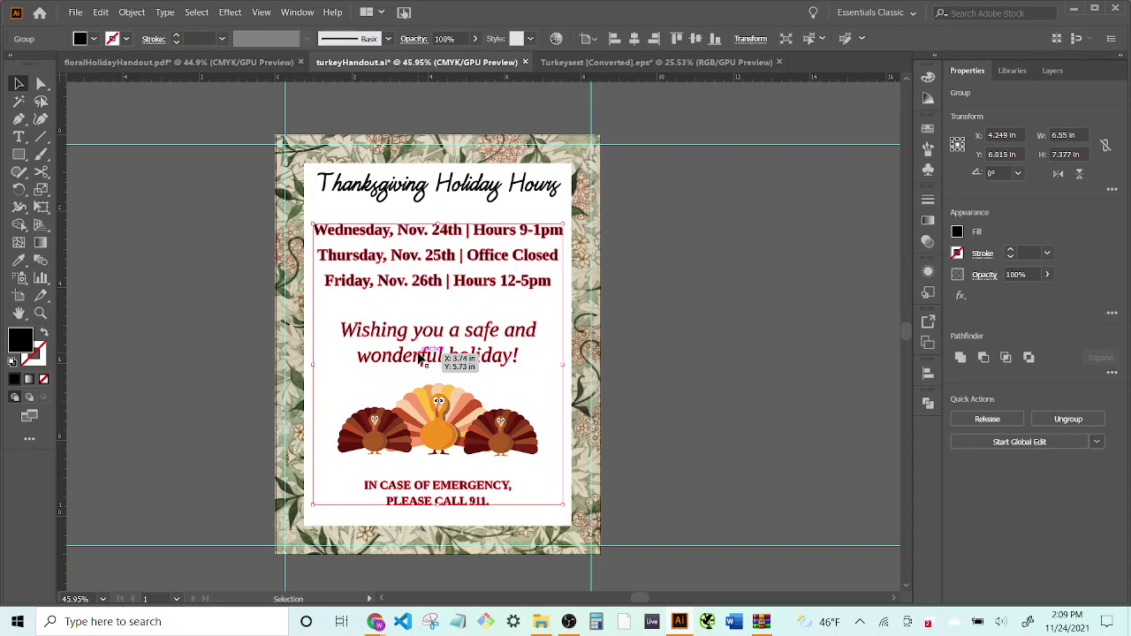
right_click(419, 355)
click(456, 461)
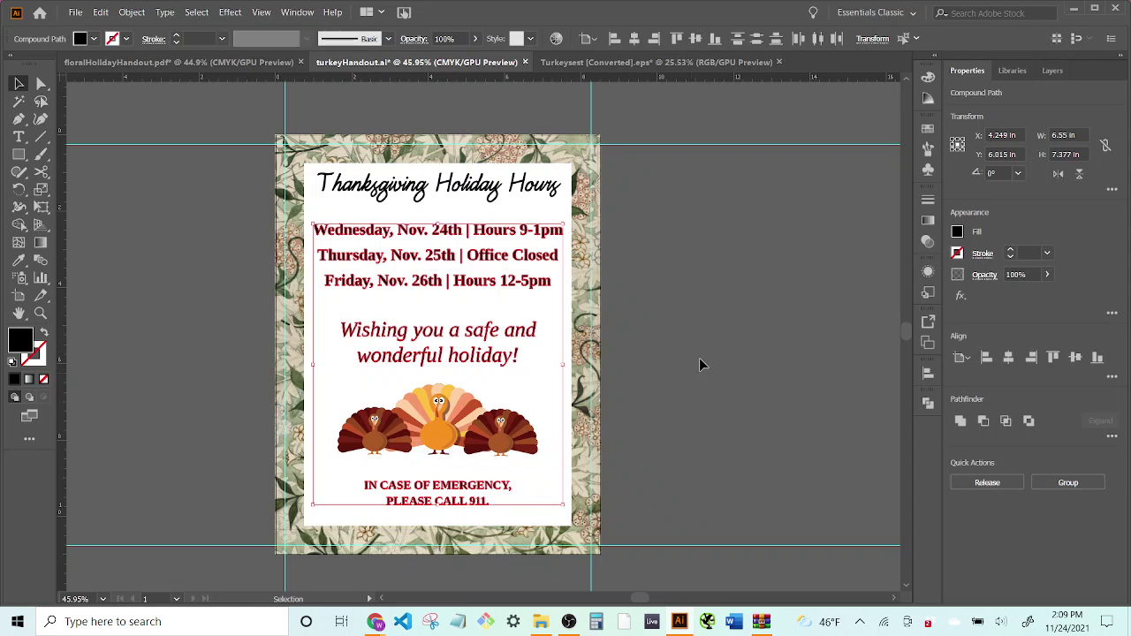
click(716, 345)
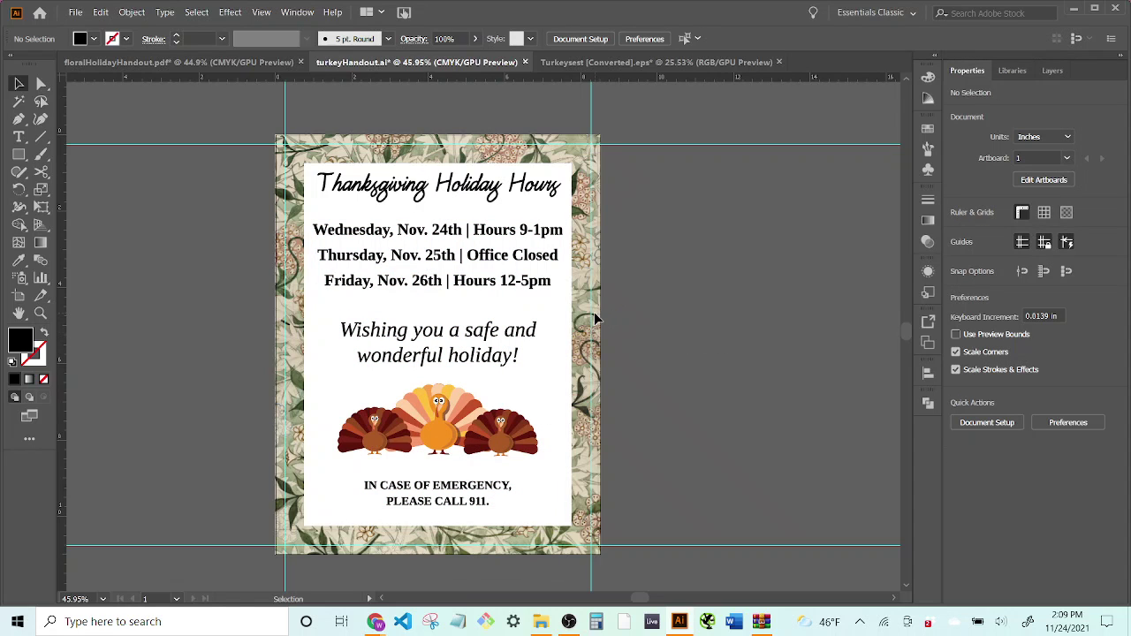
drag(482, 329, 329, 317)
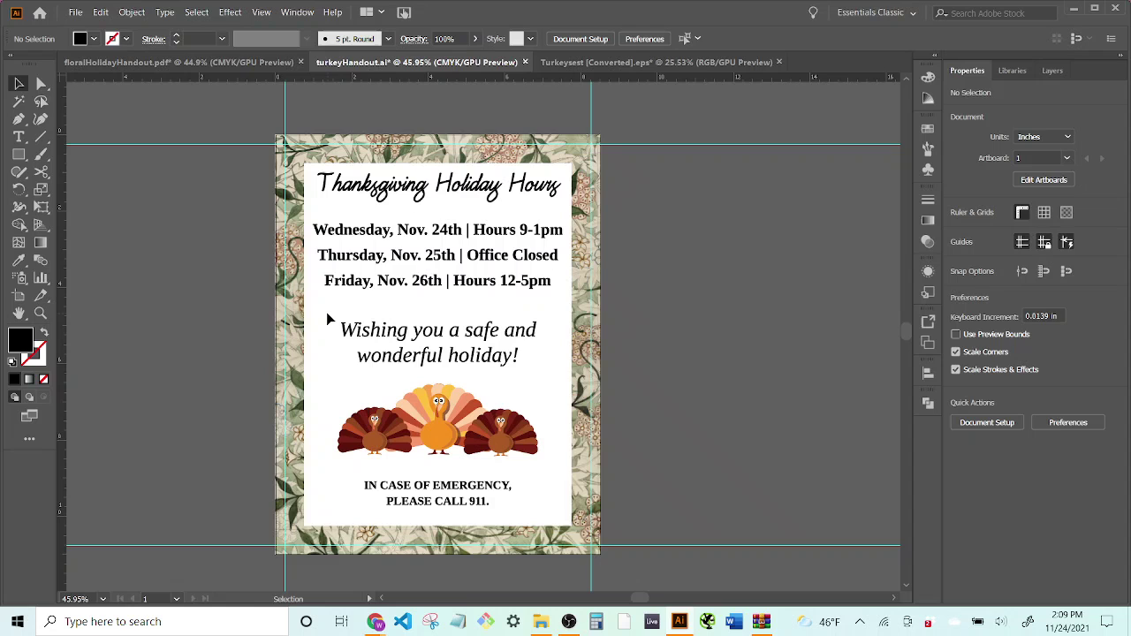
click(544, 368)
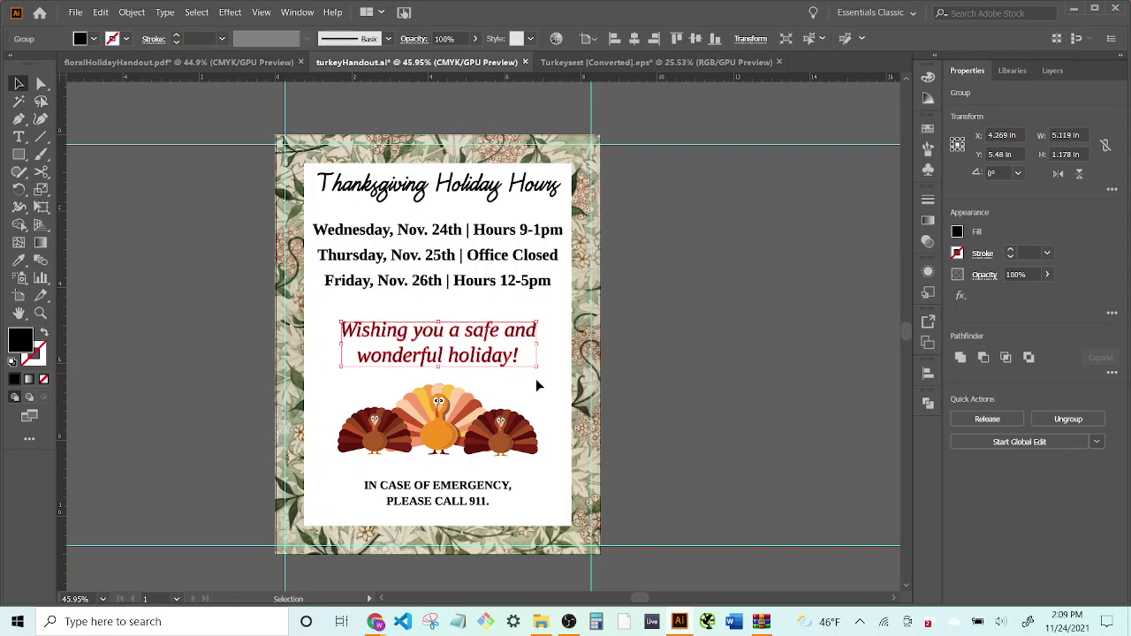
click(746, 369)
drag(339, 481, 522, 511)
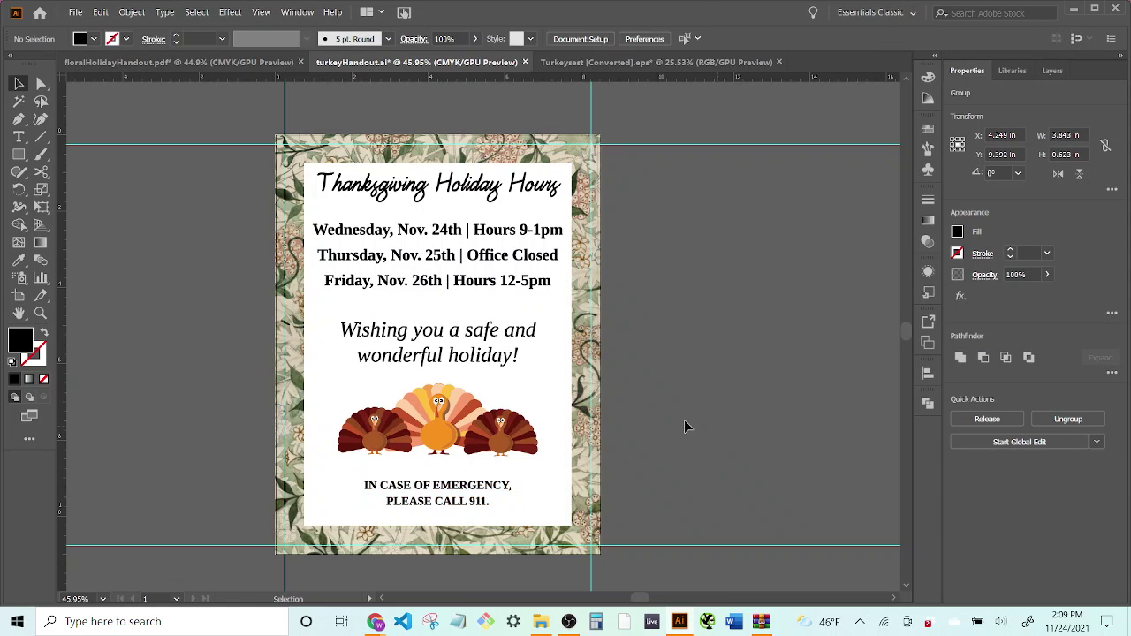
Distribute the greeting, turkey row and emergency notice evenly by vertical centres, aligned to the selection
click(395, 351)
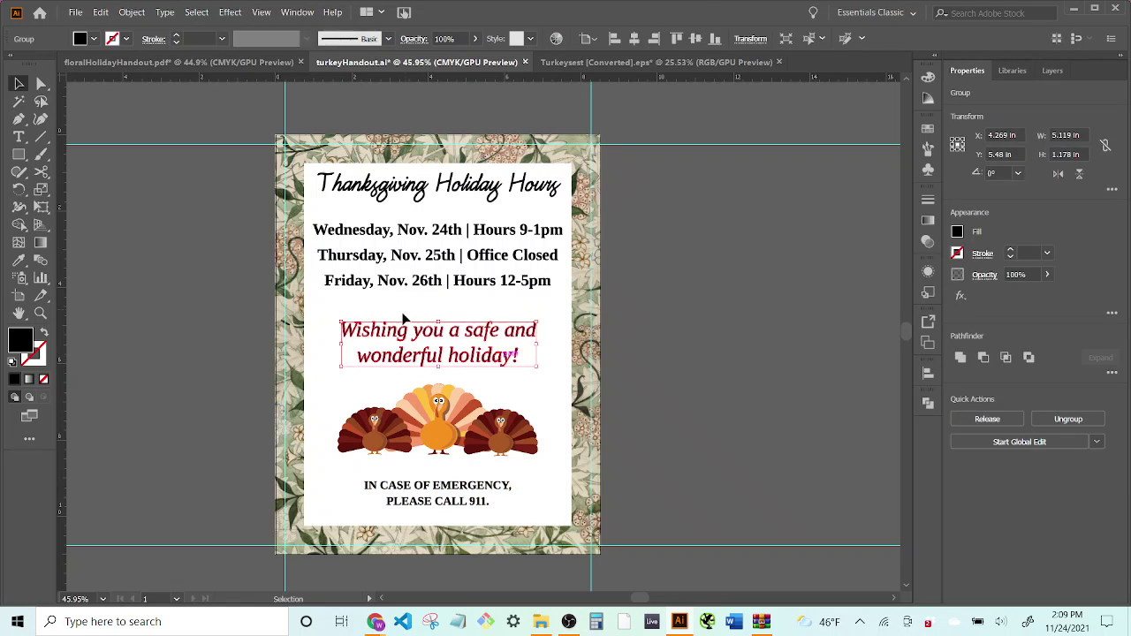
shift+click(439, 432)
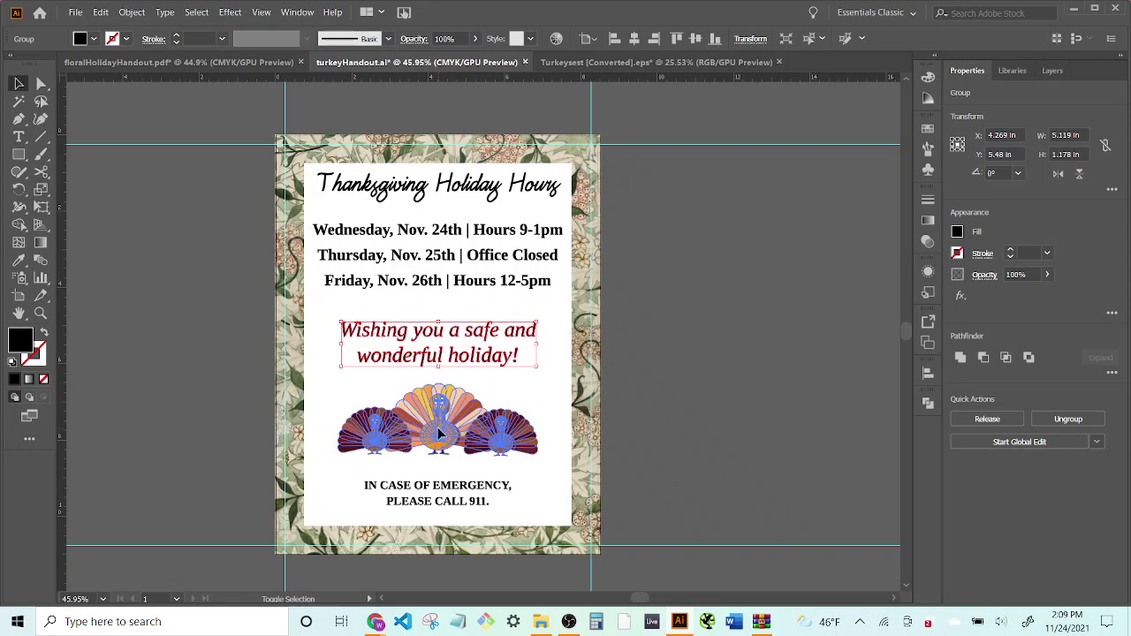
shift+click(437, 497)
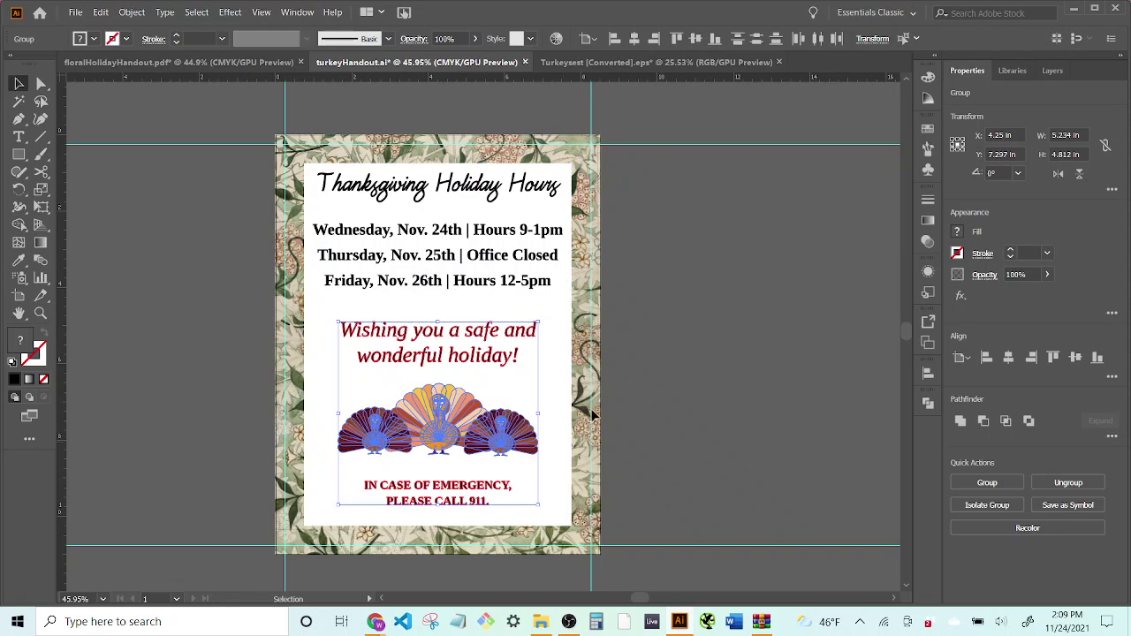
click(585, 38)
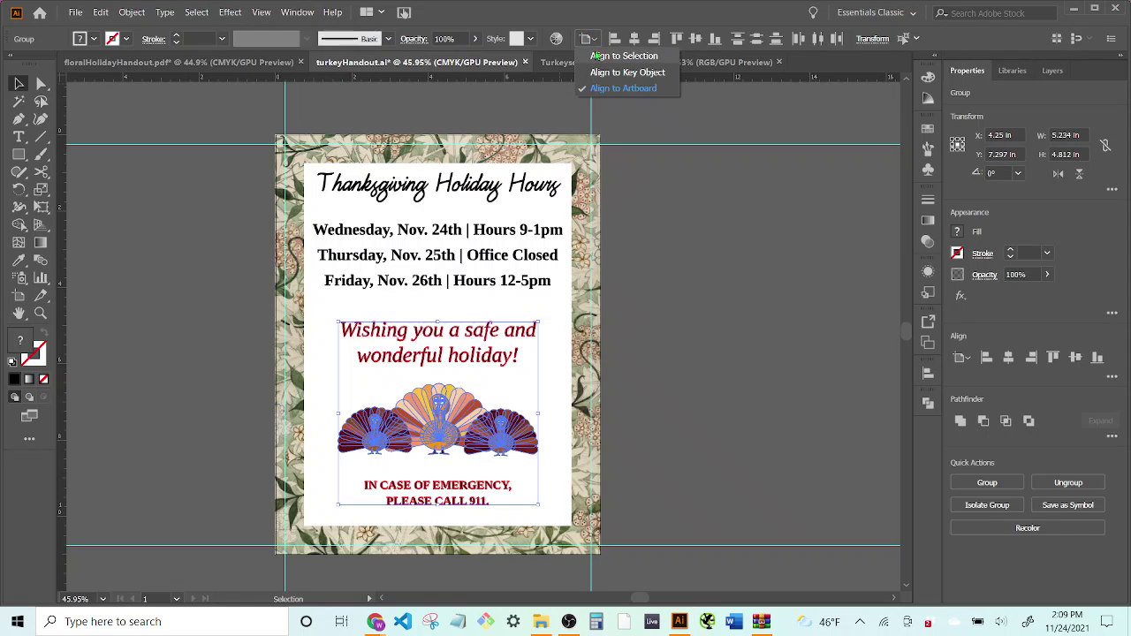
click(597, 56)
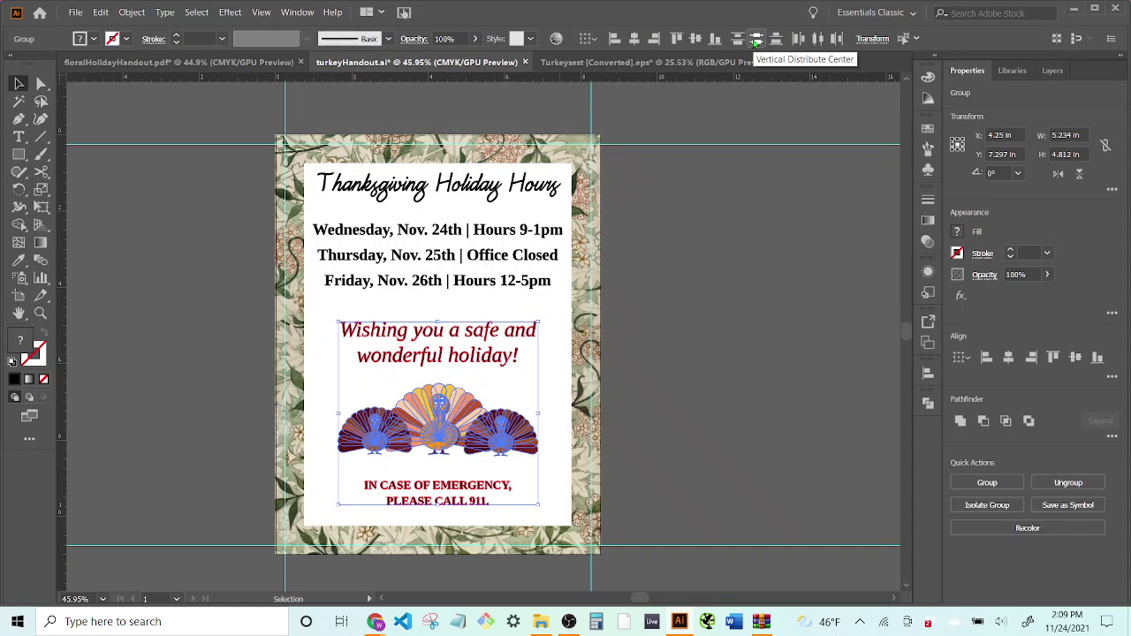
click(755, 38)
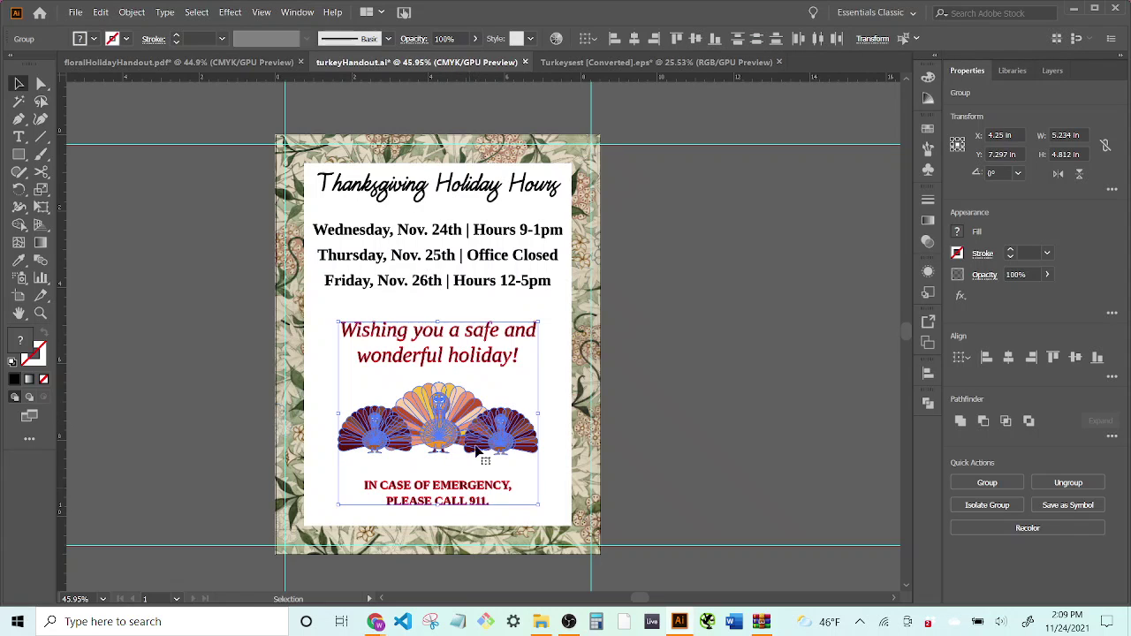
click(692, 408)
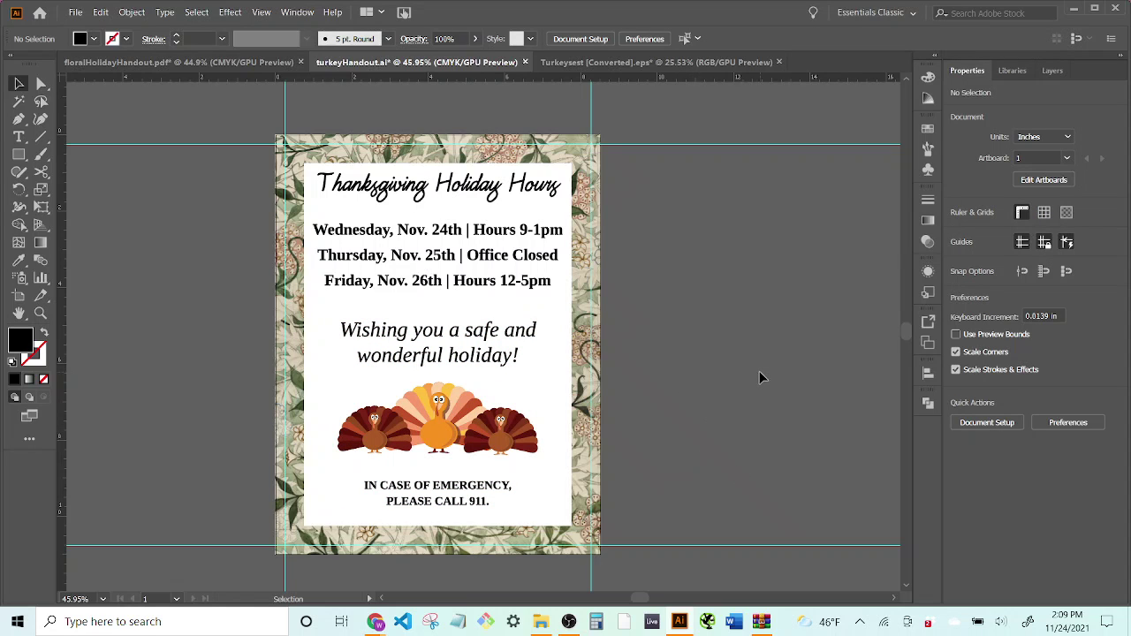
Nudge the turkey group down two steps and the emergency notice down one step
click(451, 441)
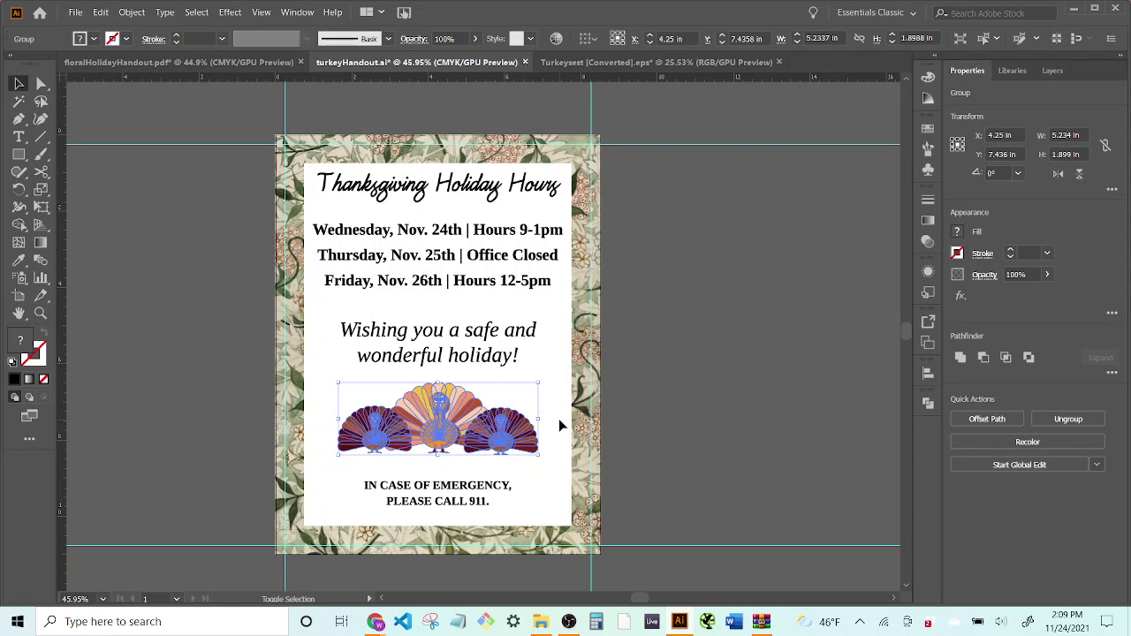
key(shift+Down)
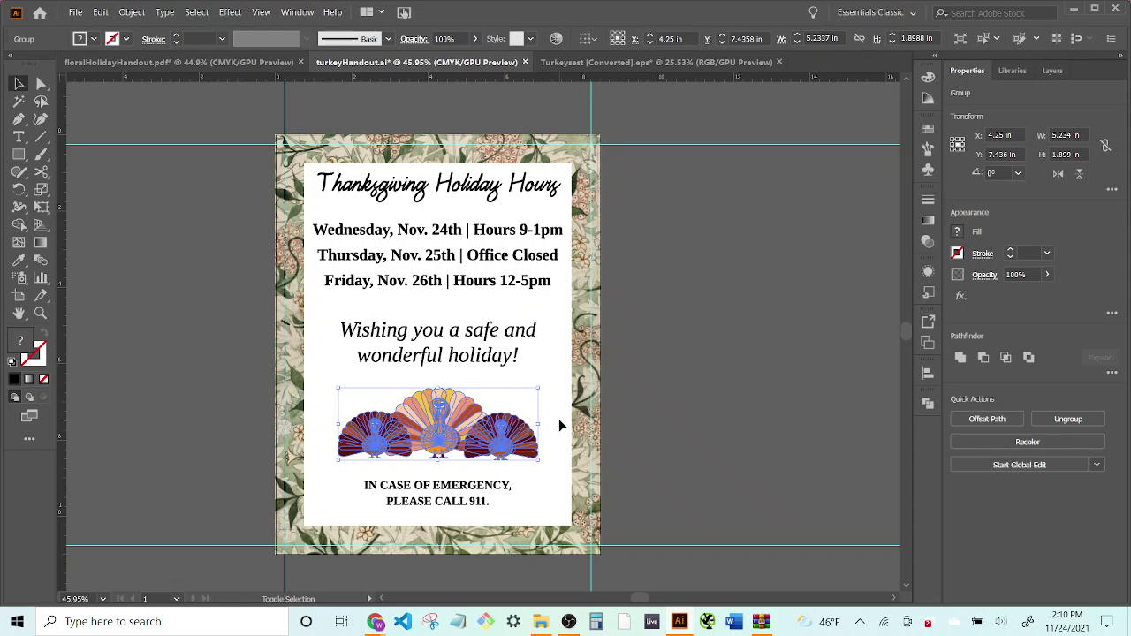
key(shift+Down)
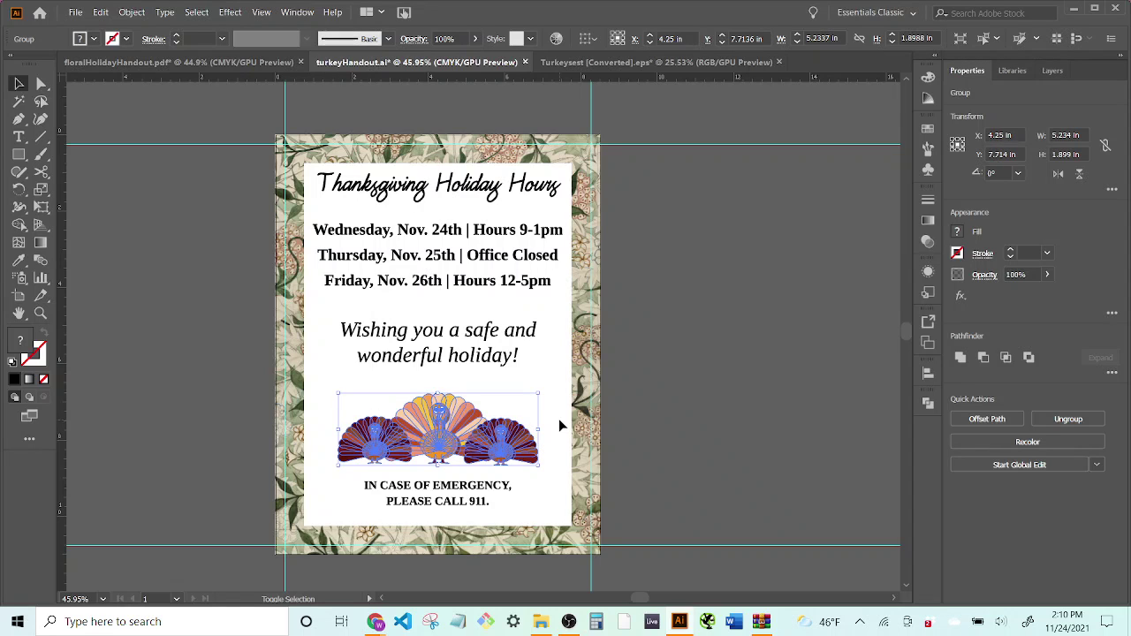
click(468, 506)
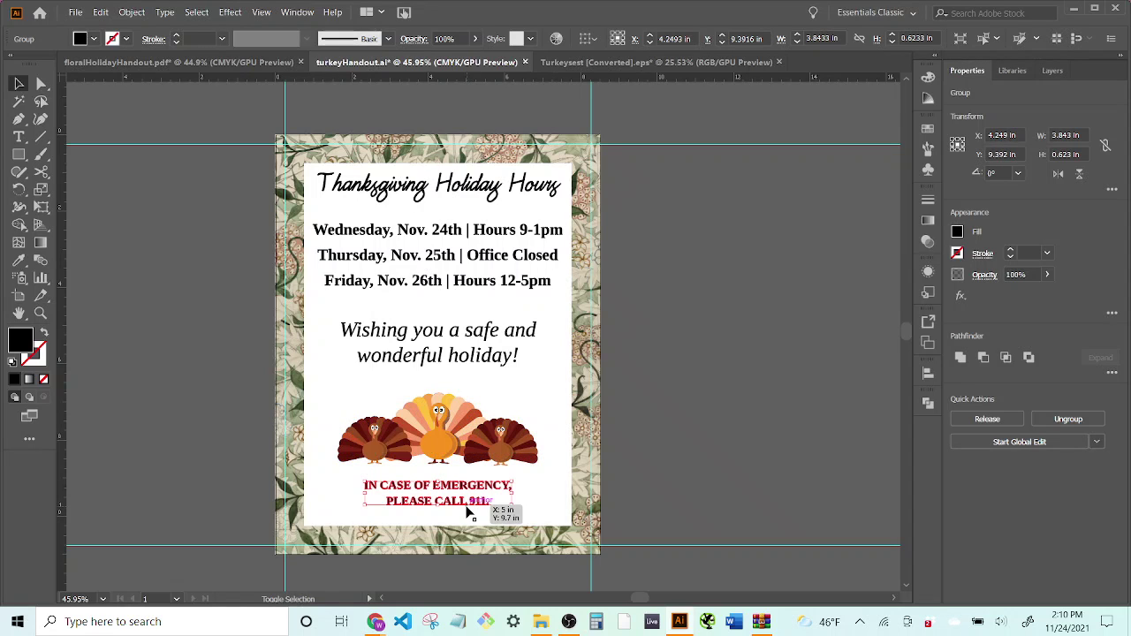
key(shift+Down)
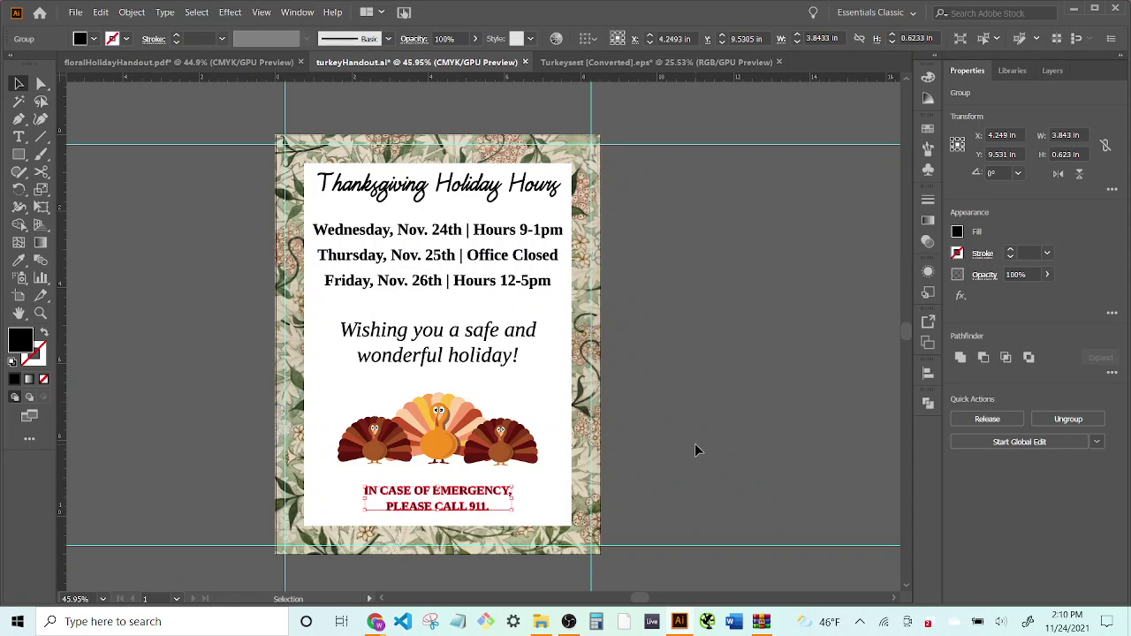
click(756, 329)
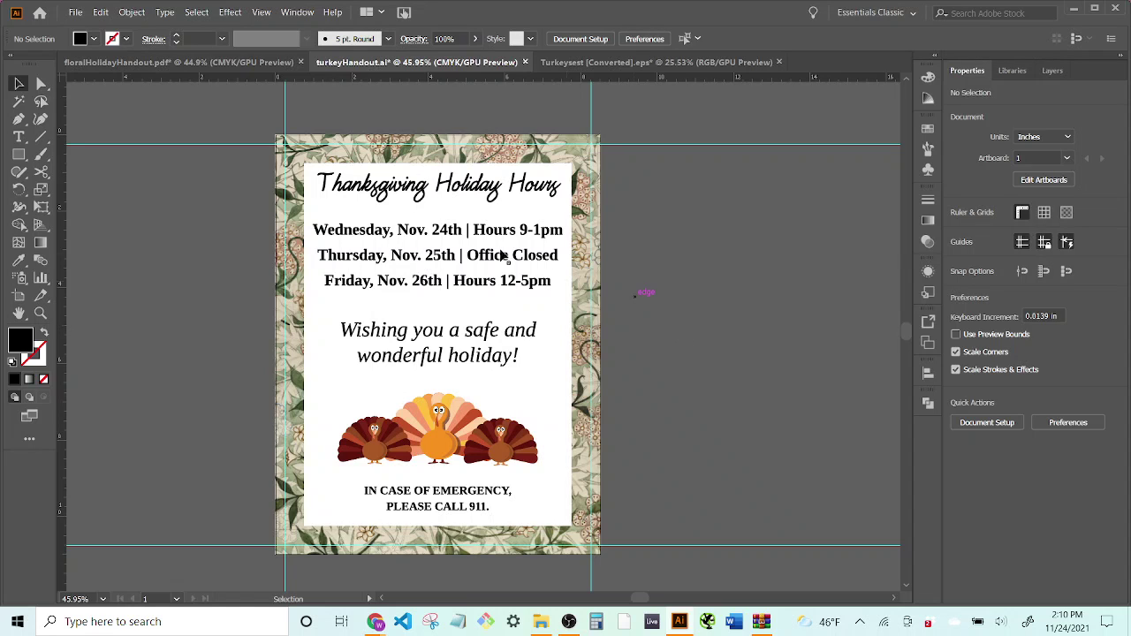
Hide the cyan guides with View > Guides > Hide Guides
click(261, 12)
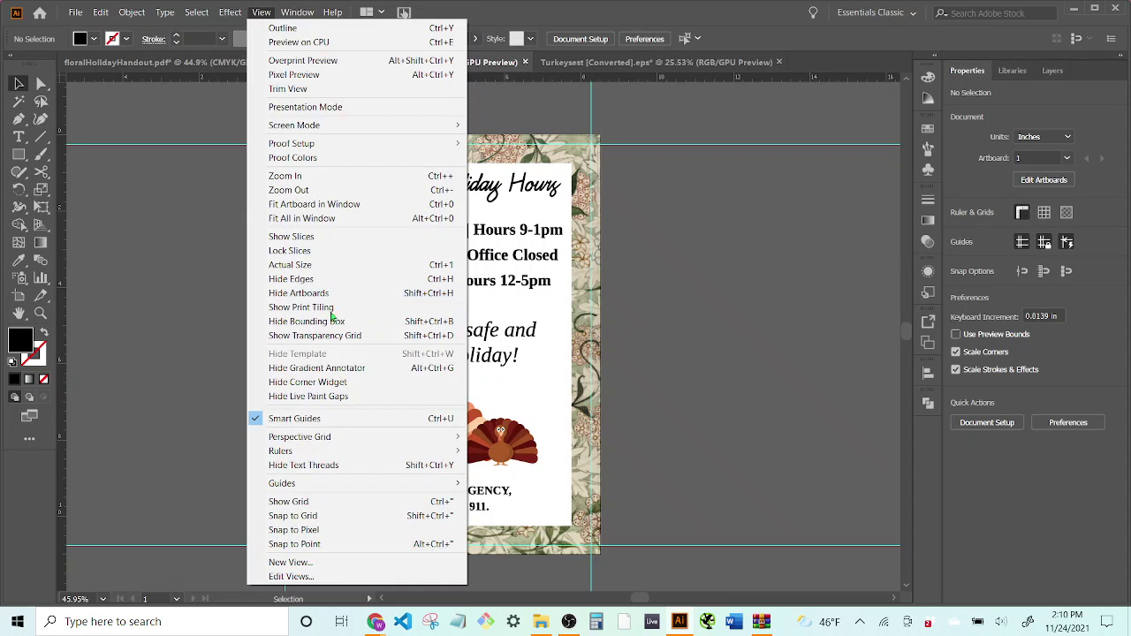
mouse_move(438, 488)
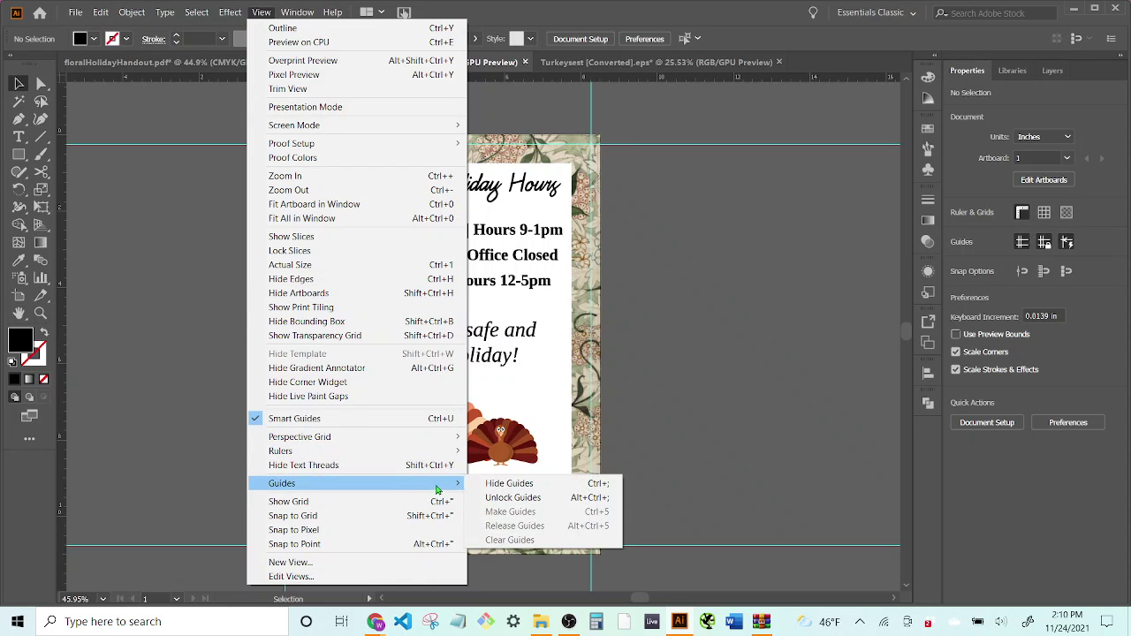
click(497, 489)
click(76, 13)
click(114, 118)
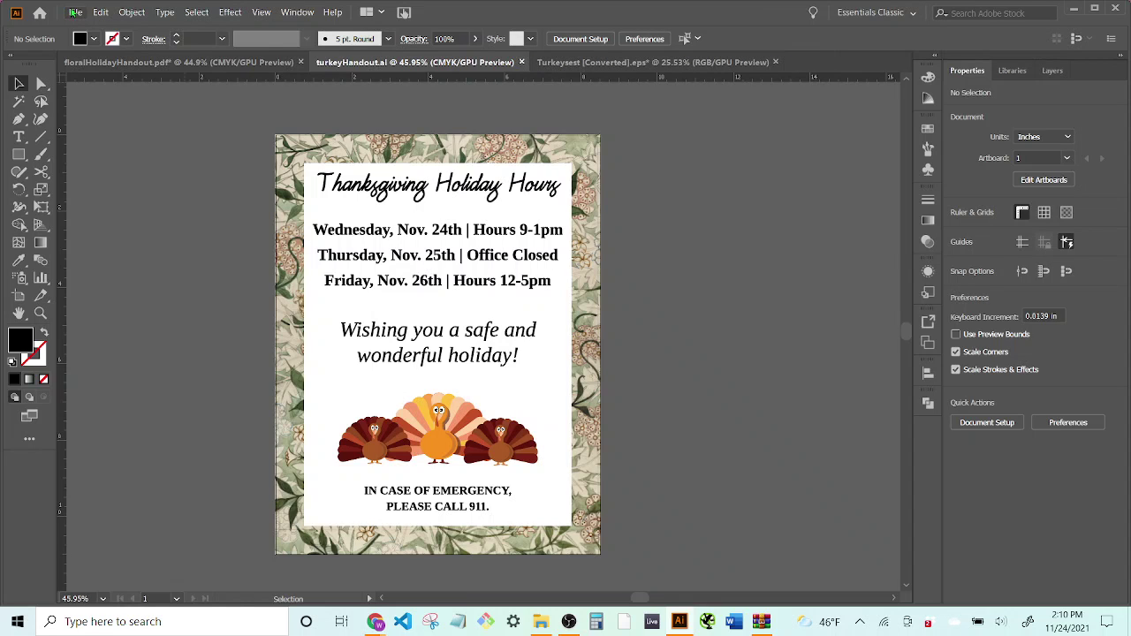
Save the handout as Adobe PDF 'turkeyHandout' with Acrobat 7 (PDF 1.6) compatibility
click(76, 12)
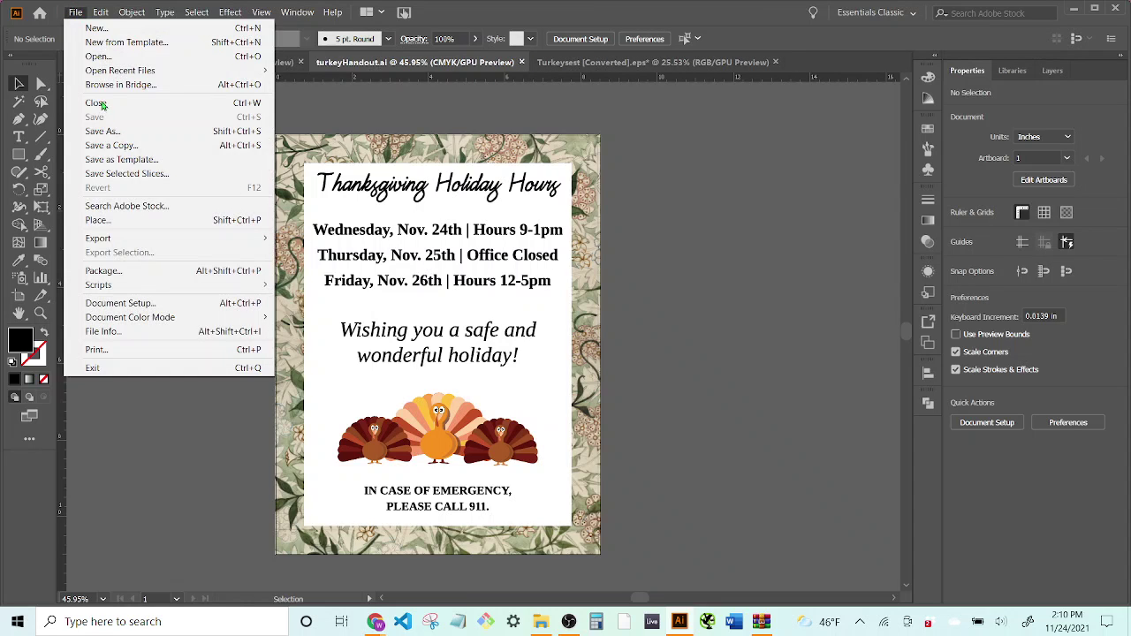
click(112, 132)
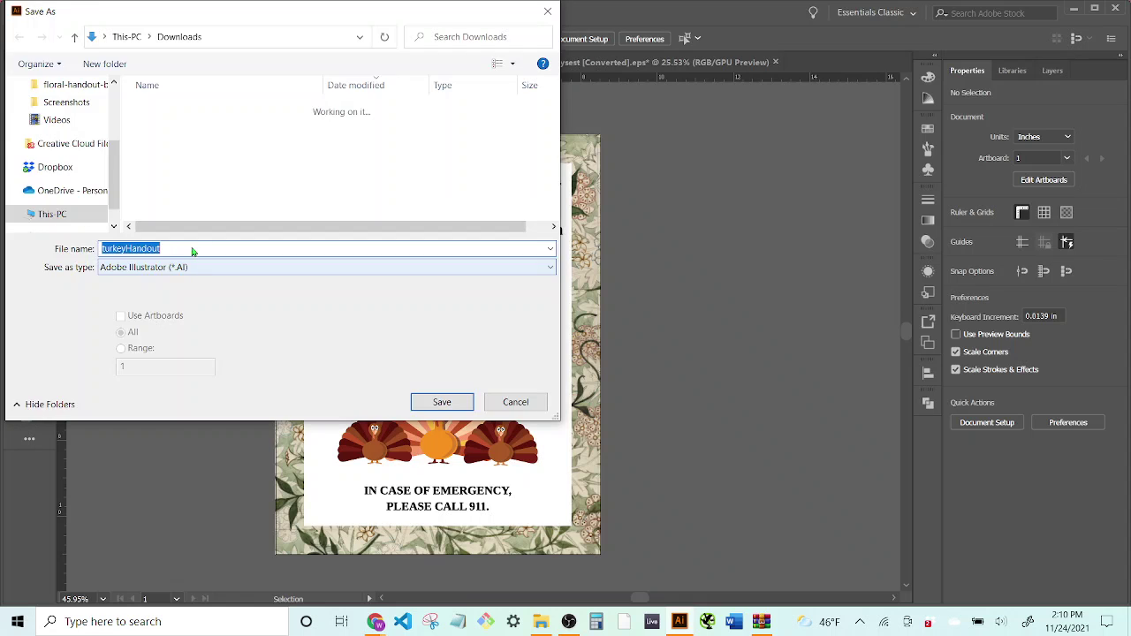
click(327, 267)
click(177, 289)
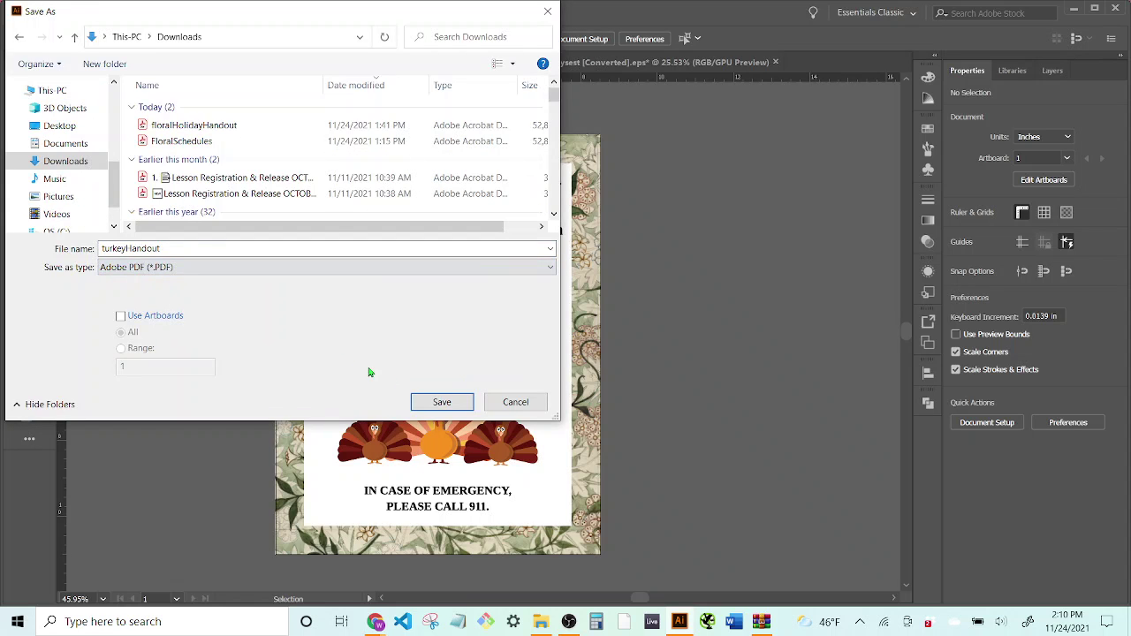
click(461, 404)
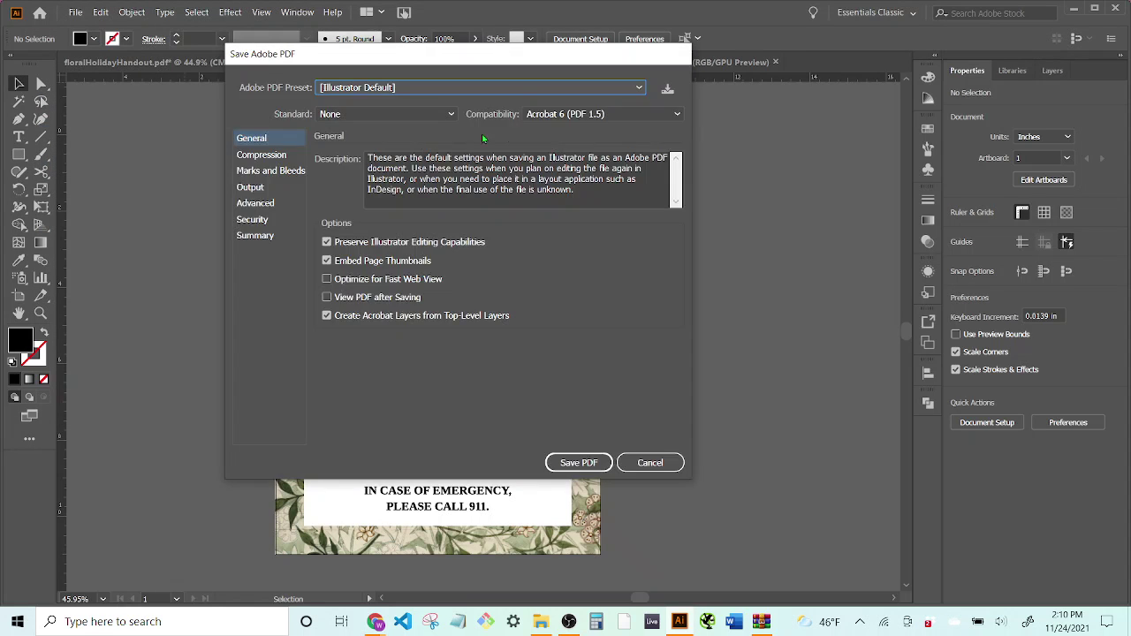
click(566, 115)
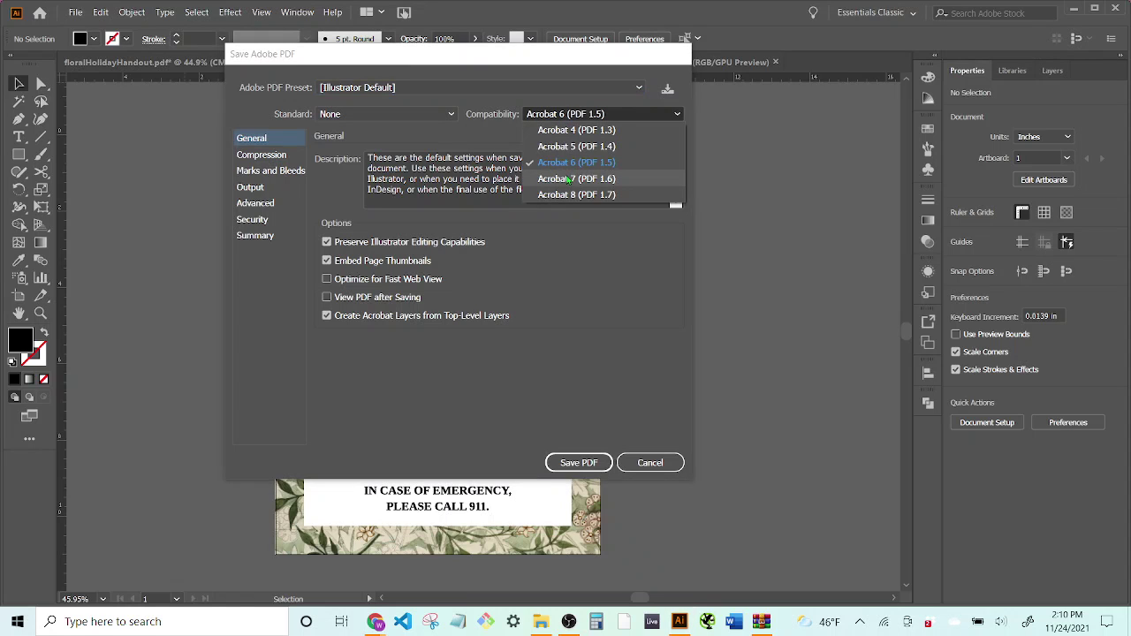
click(566, 179)
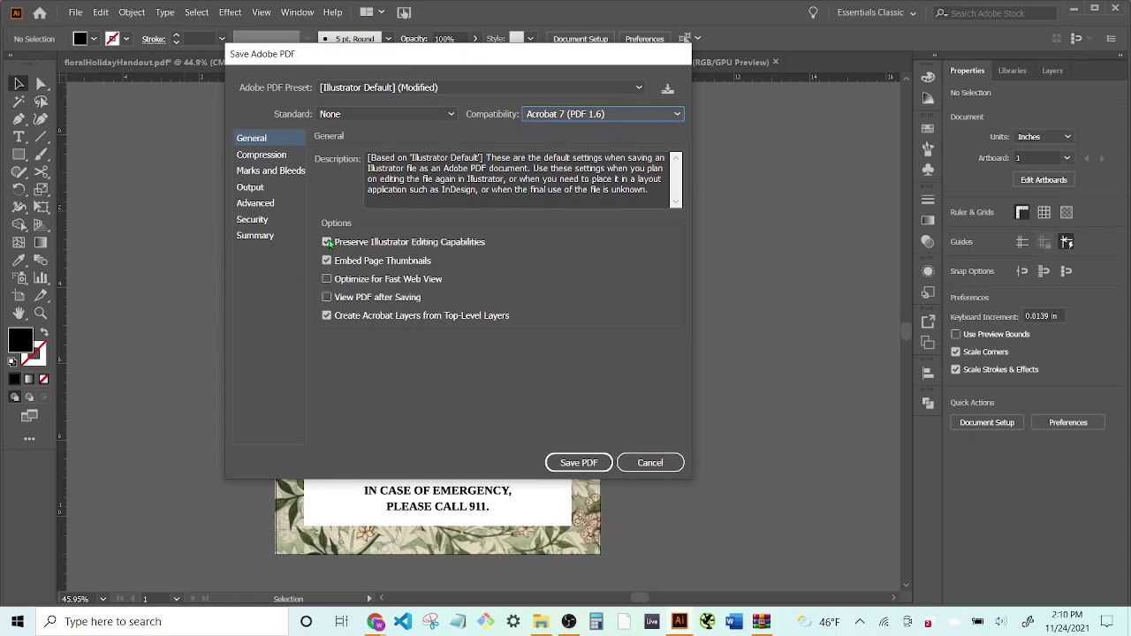
click(579, 463)
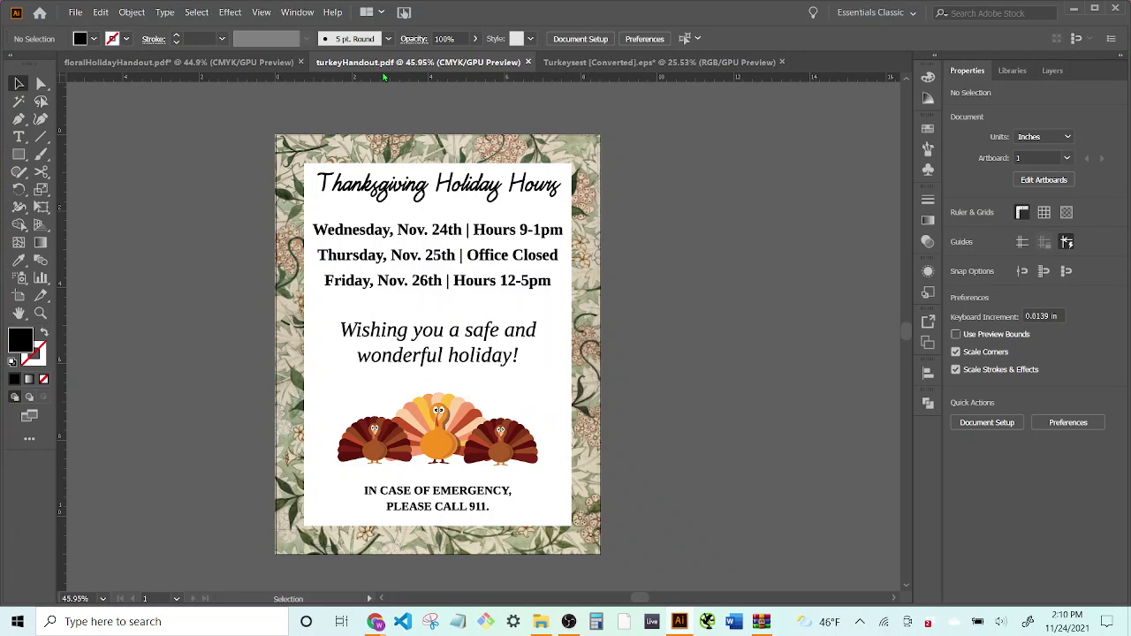
click(75, 12)
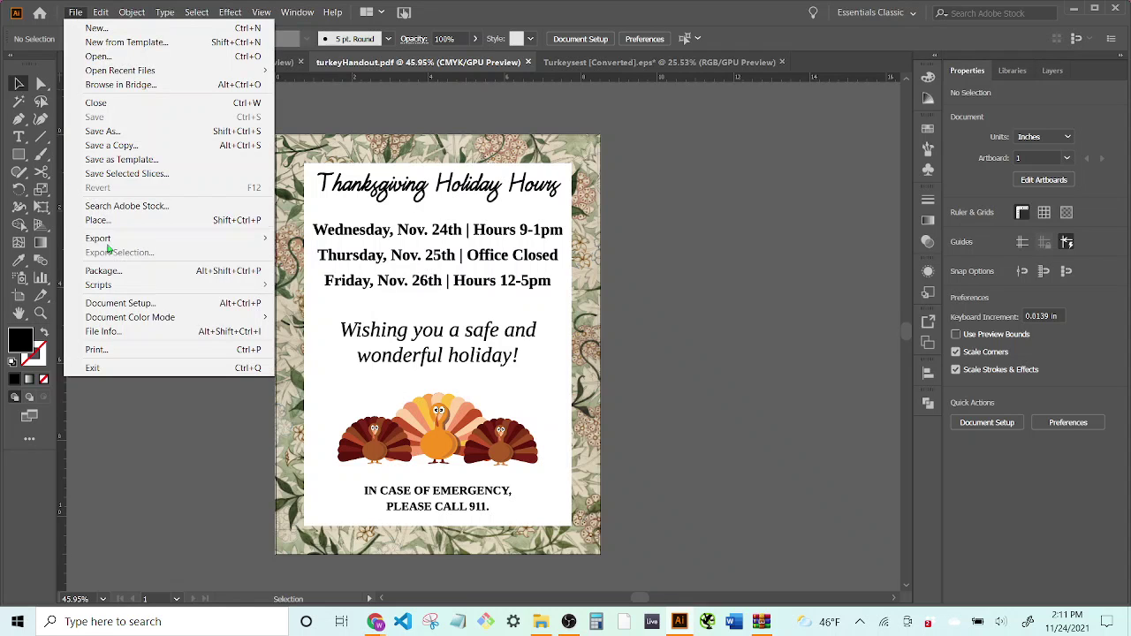
click(96, 352)
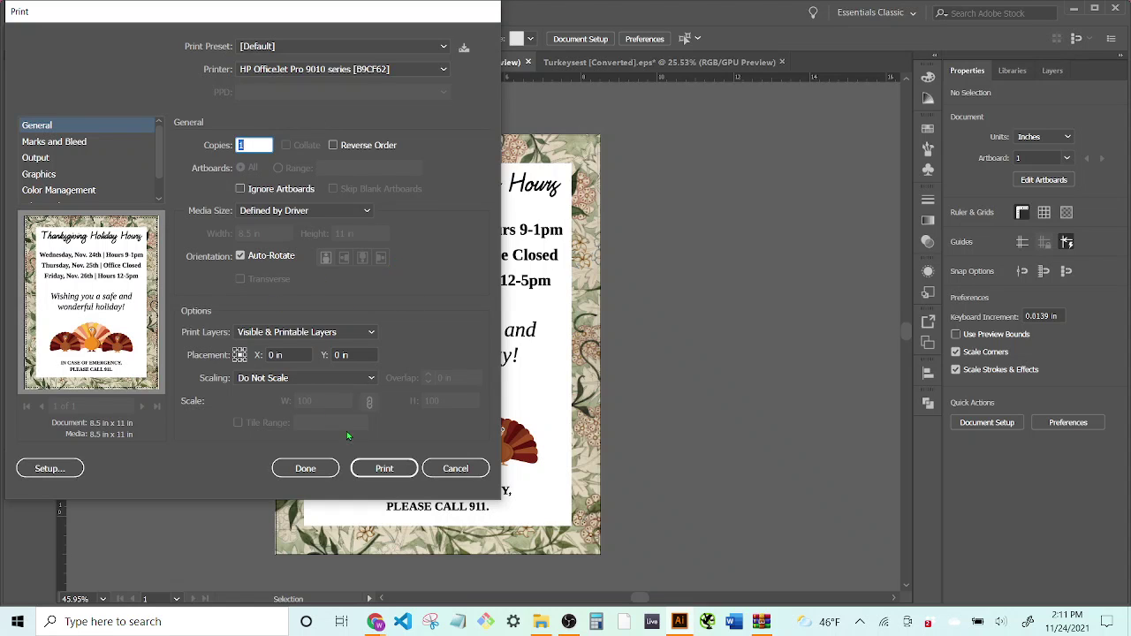
click(463, 468)
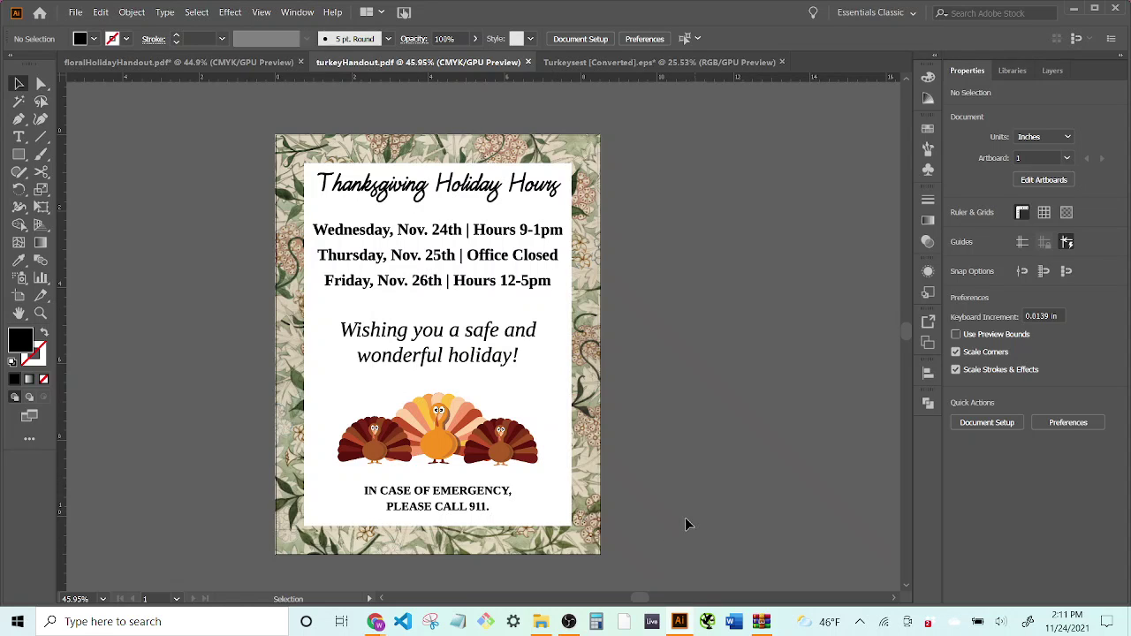
mouse_move(679, 626)
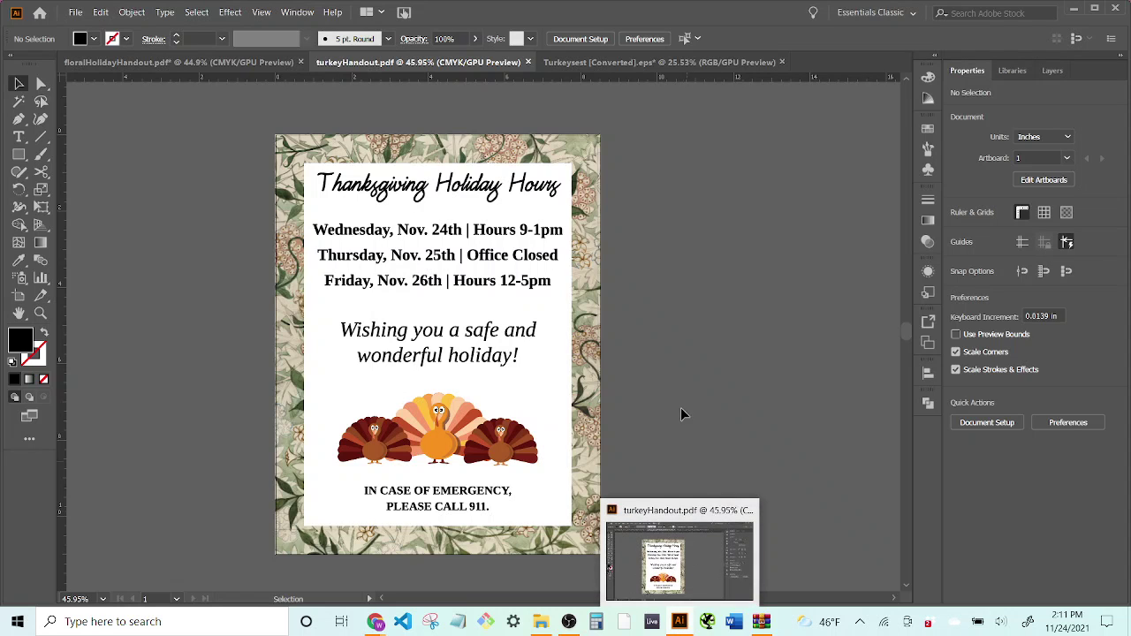